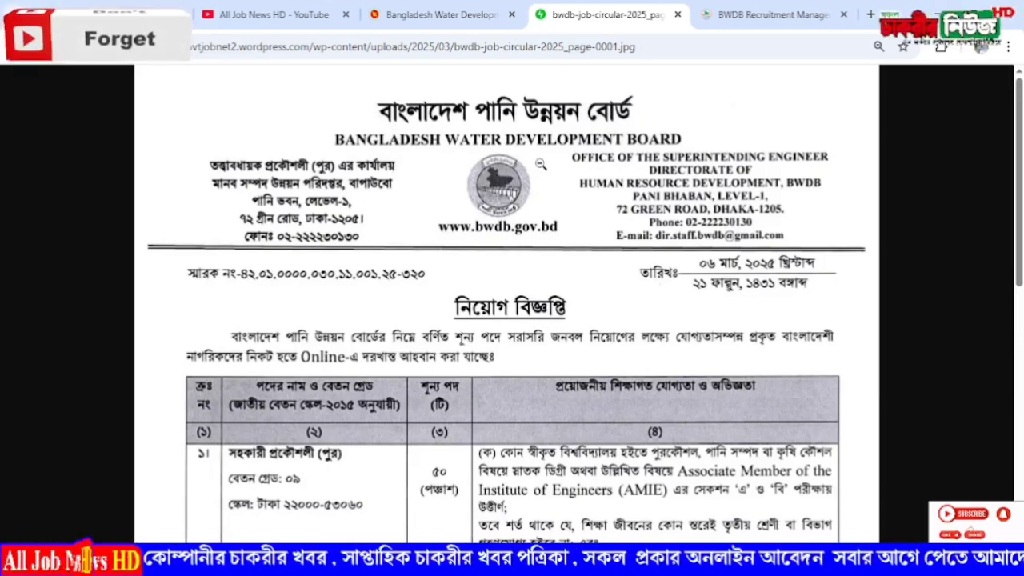
Scroll through the circular, then select the channel name on the All Job News HD page.
scroll(538, 165, down, 10)
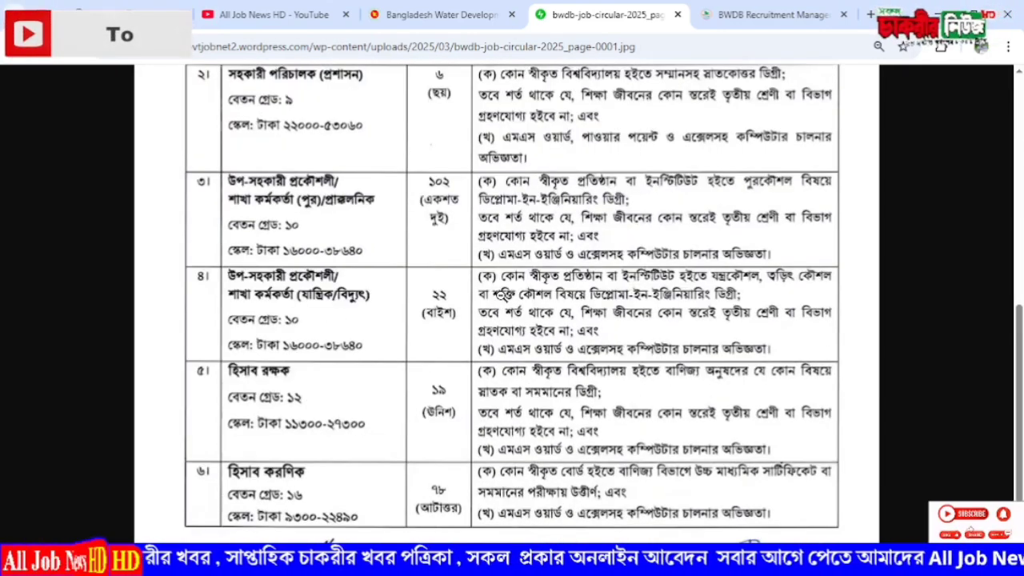
scroll(500, 296, up, 10)
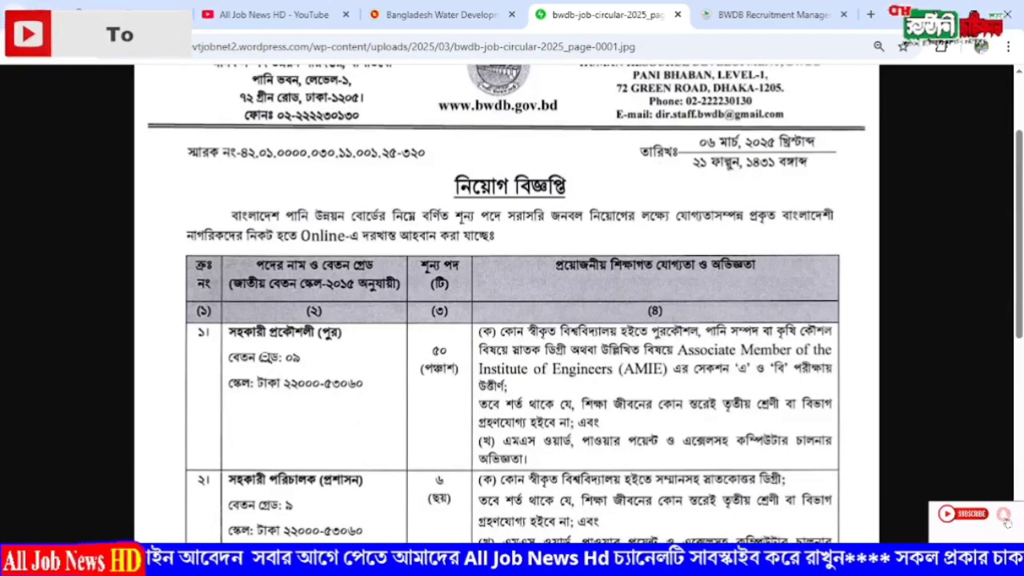
scroll(328, 359, down, 1)
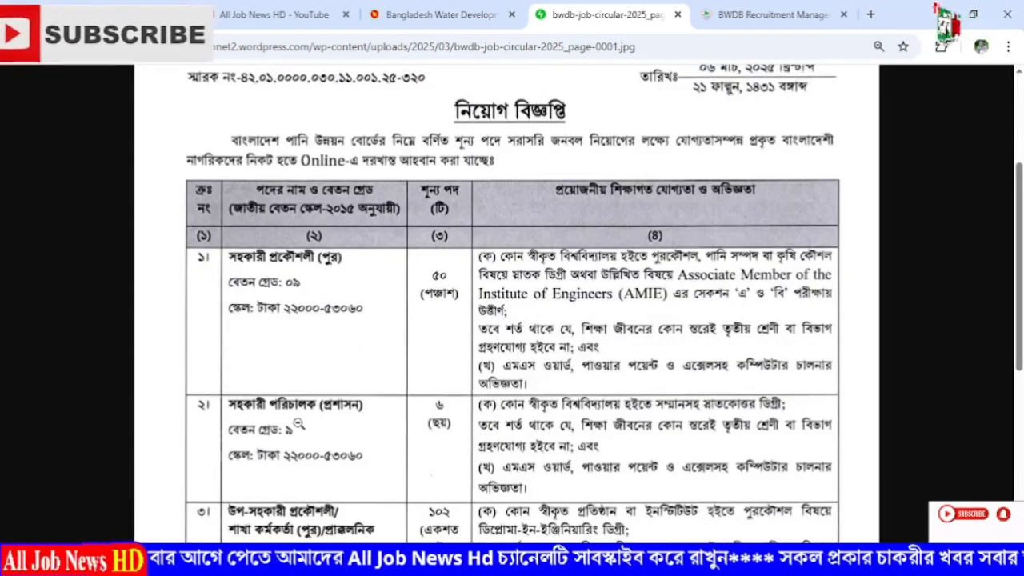
scroll(325, 422, down, 2)
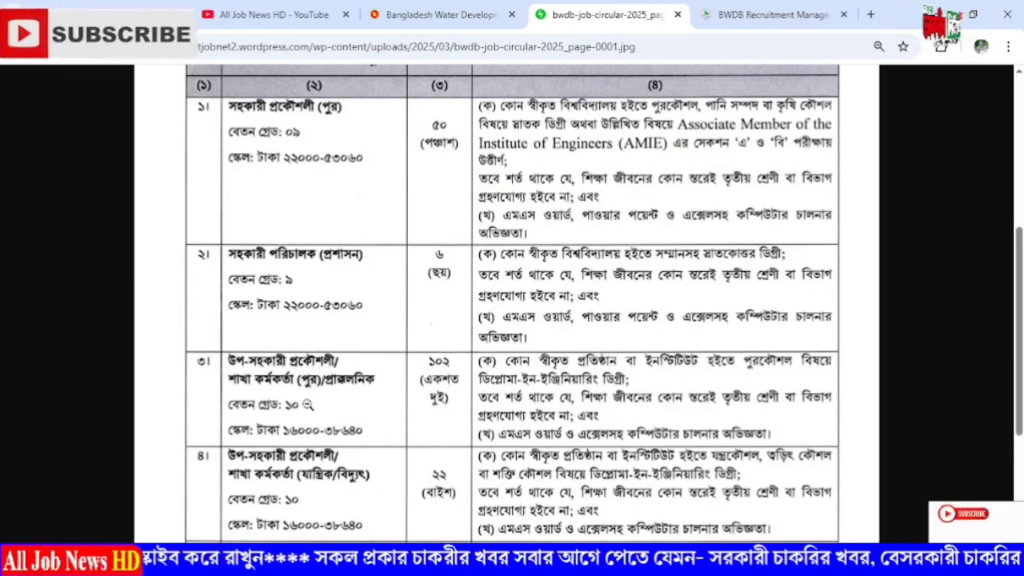
scroll(429, 394, down, 2)
scroll(368, 416, down, 1)
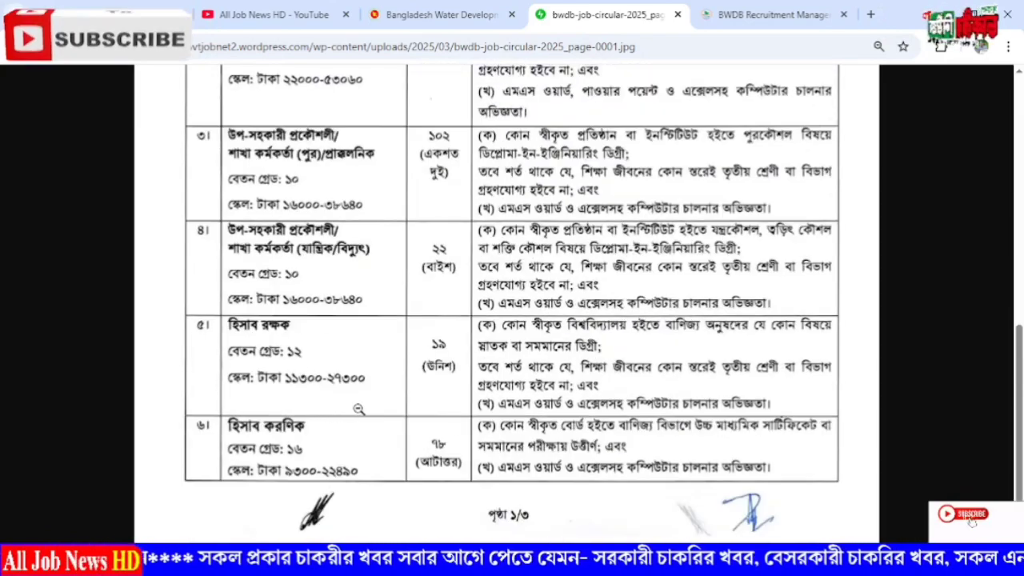
scroll(614, 368, up, 6)
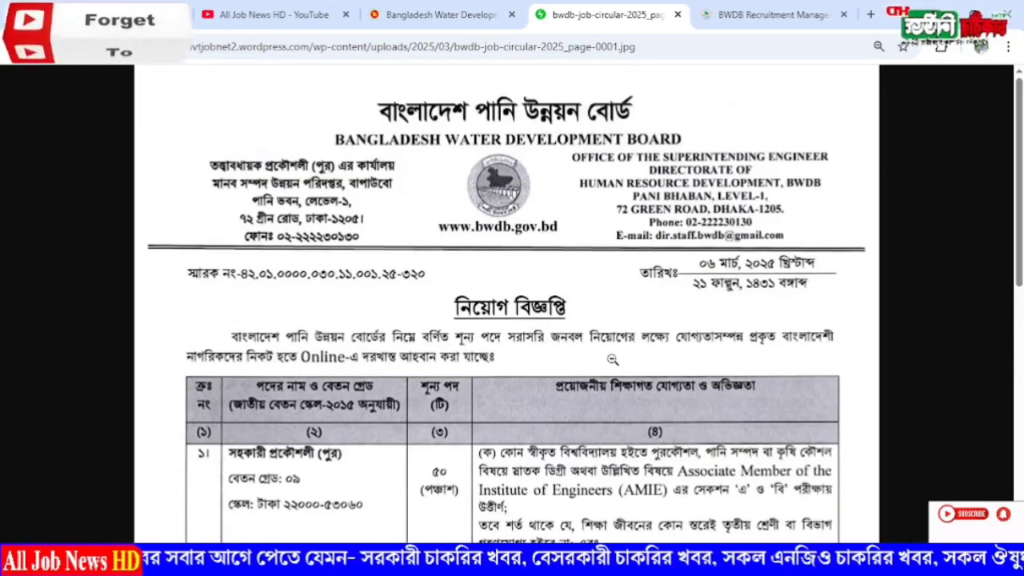
scroll(608, 361, down, 4)
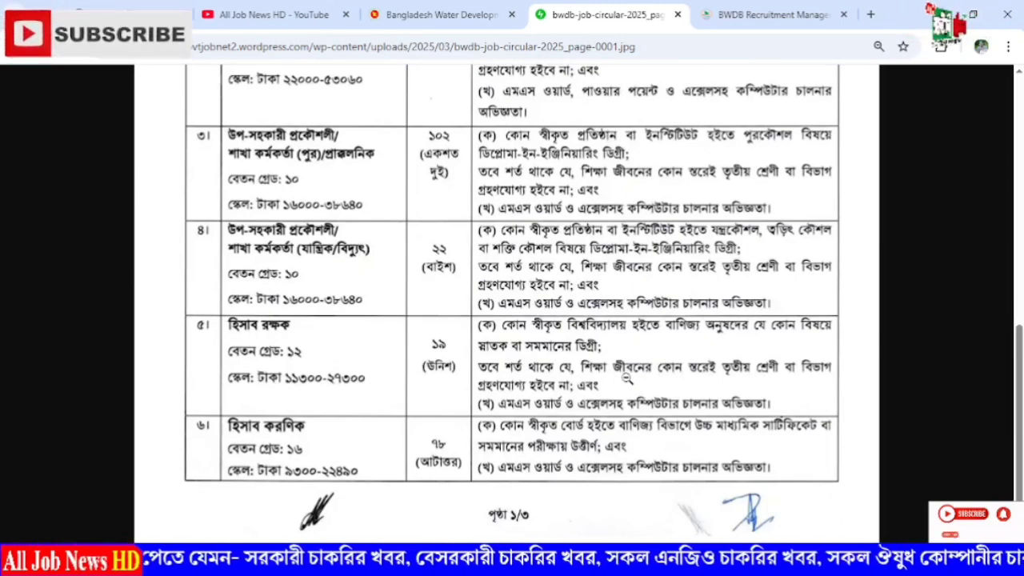
scroll(617, 369, up, 5)
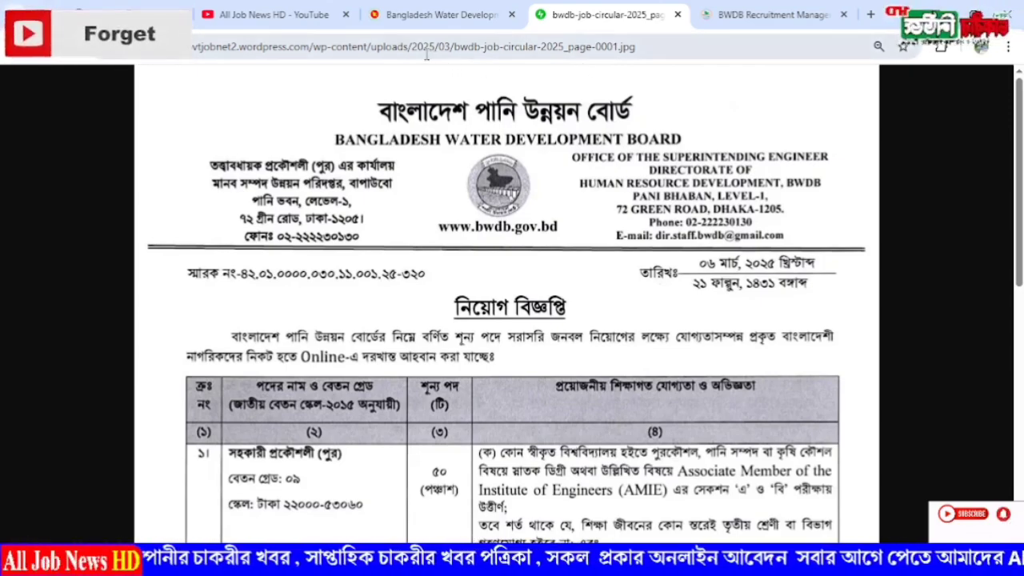
click(280, 10)
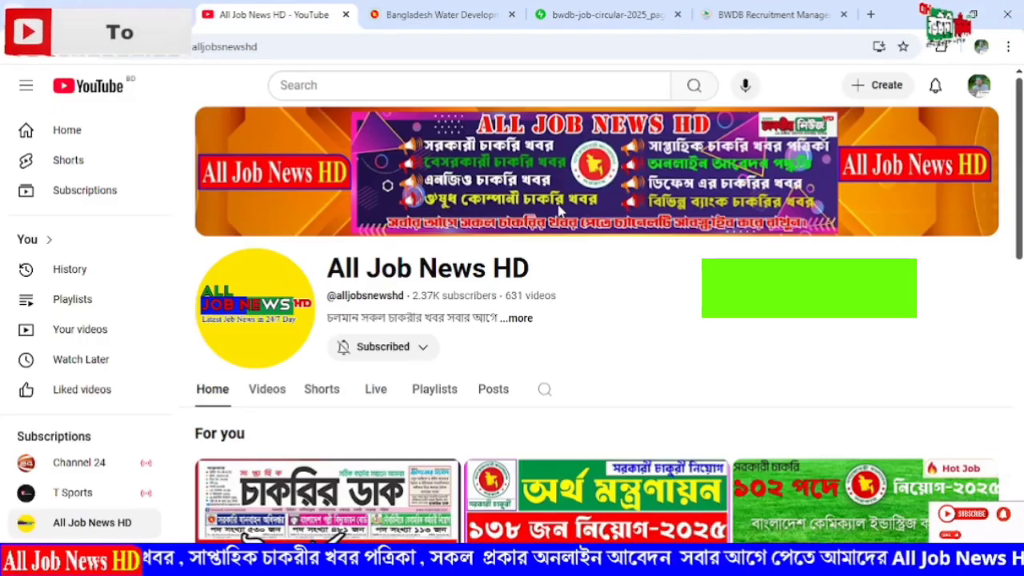
drag(324, 269, 604, 286)
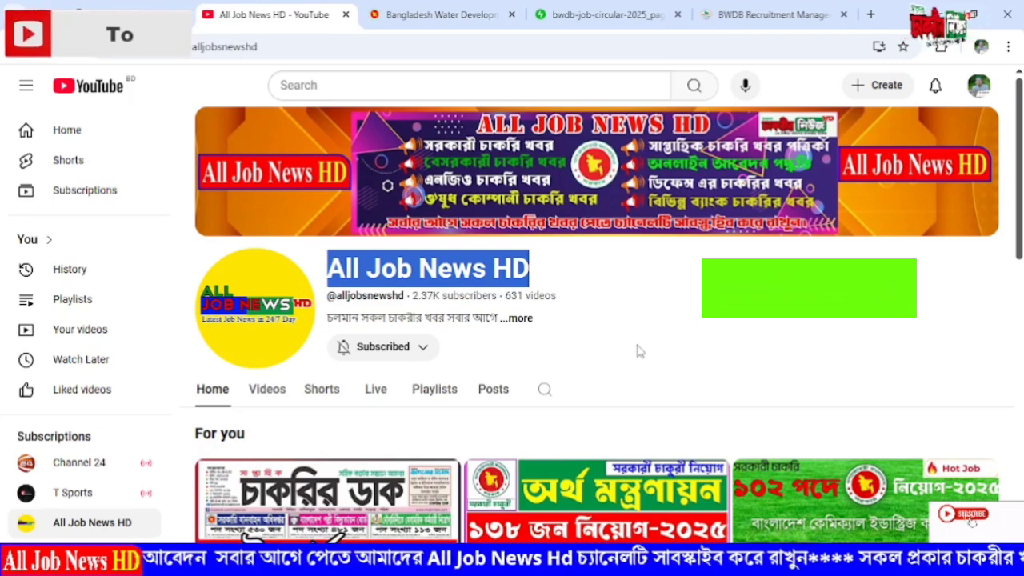
Bring up the সহকারী পরিচালক (প্রশাসন) job details on the BWDB portal and select their full text.
click(746, 9)
click(615, 11)
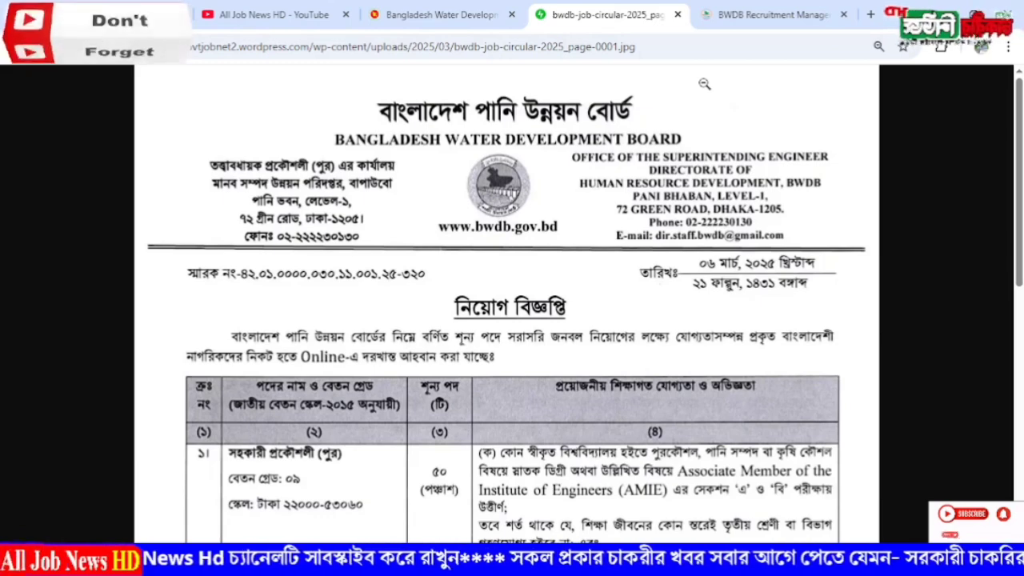
click(744, 15)
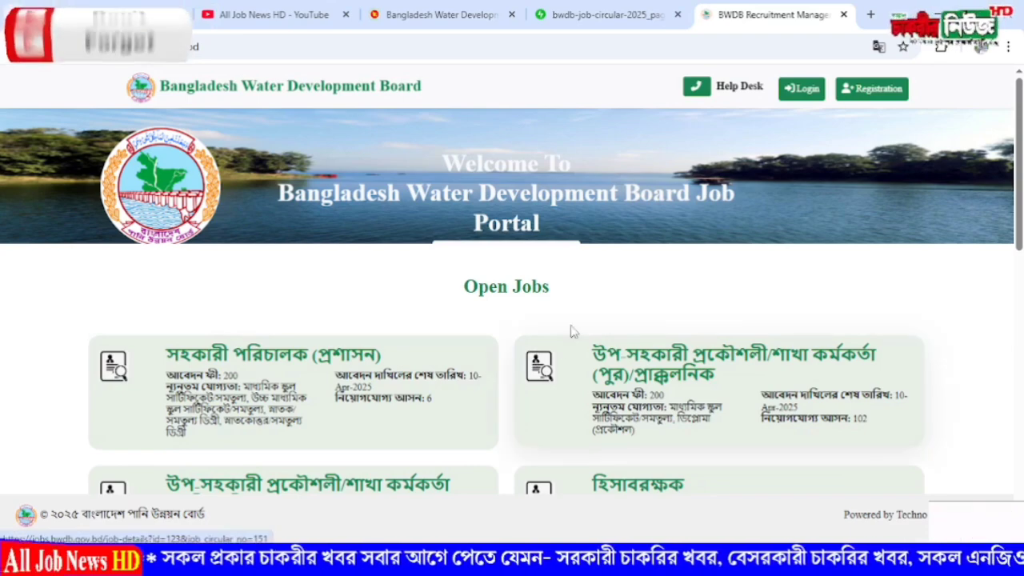
scroll(539, 320, down, 5)
scroll(539, 320, up, 5)
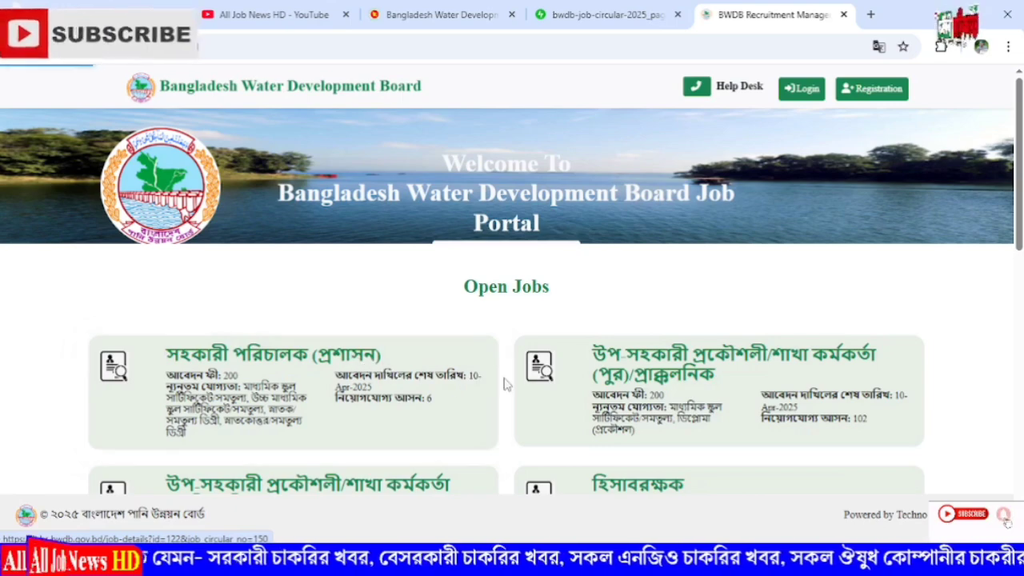
scroll(507, 389, down, 4)
scroll(529, 425, up, 2)
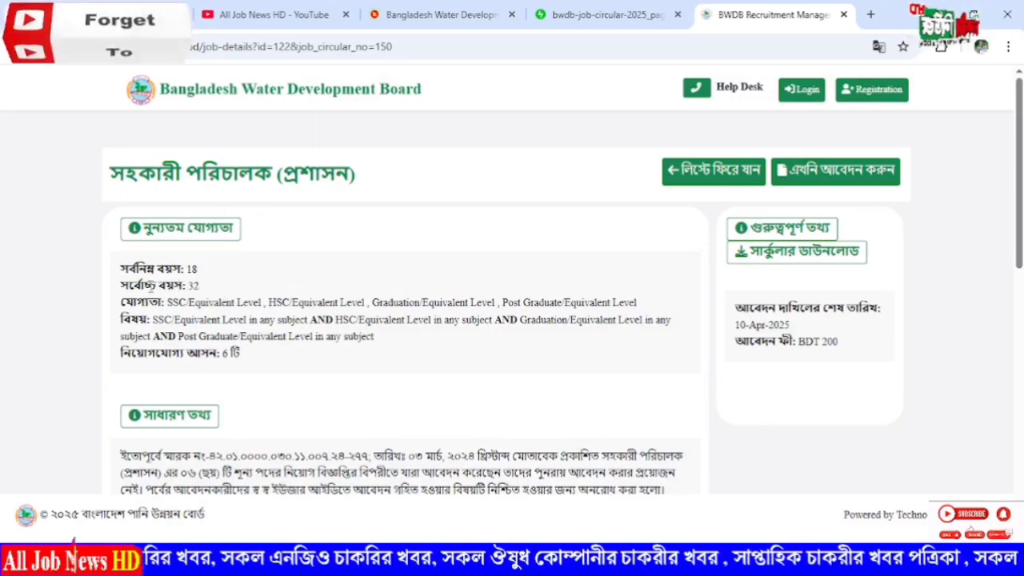
drag(122, 268, 679, 439)
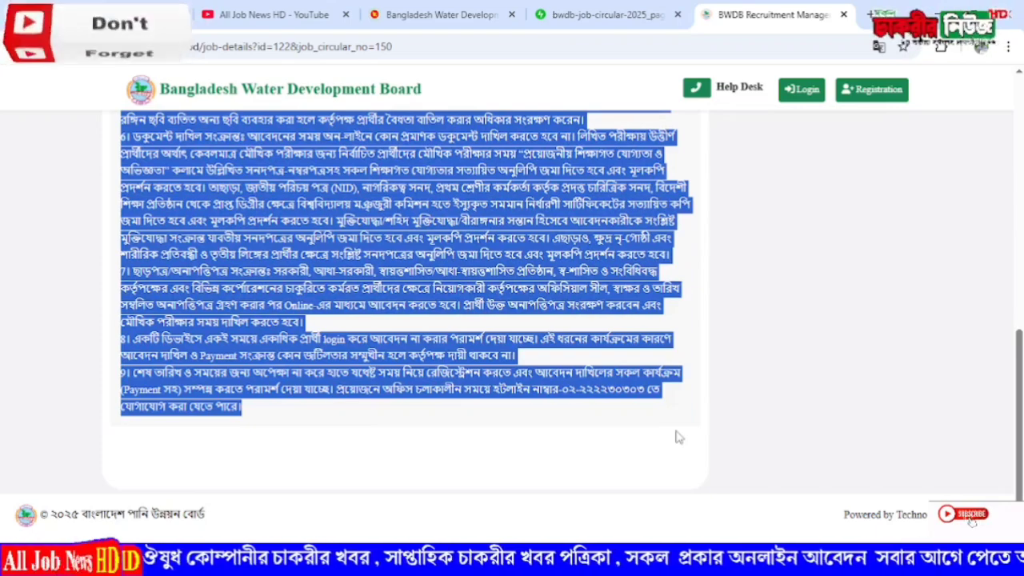
Move back and forward around the job details, briefly reaching the login page and returning.
scroll(679, 437, up, 15)
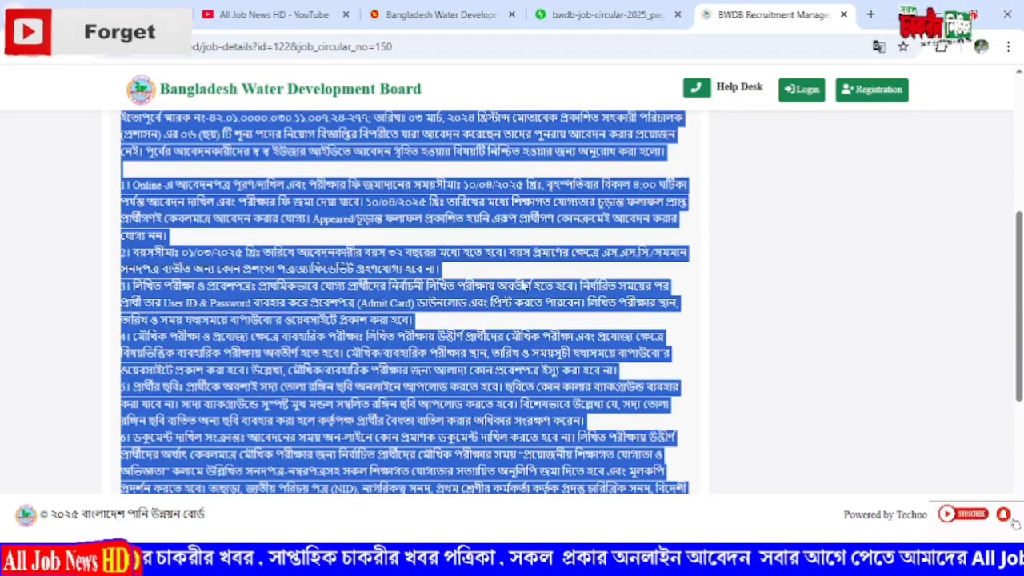
click(19, 53)
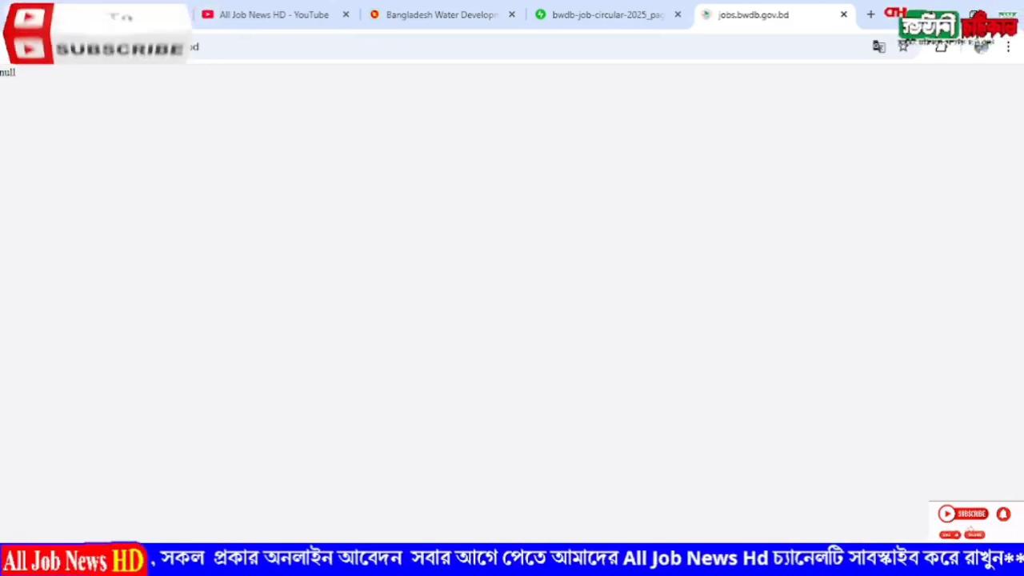
click(46, 48)
scroll(335, 286, up, 1)
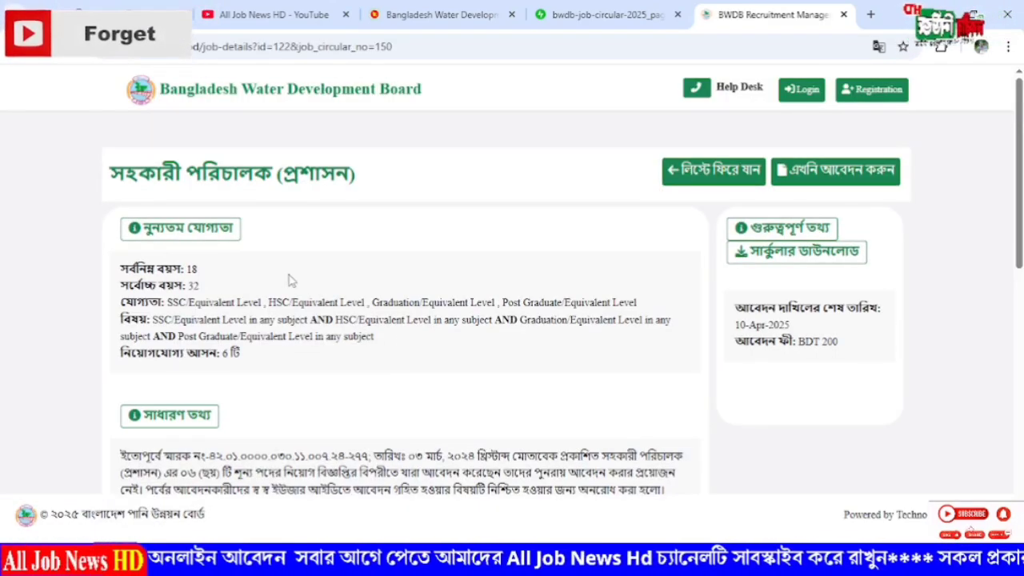
click(190, 96)
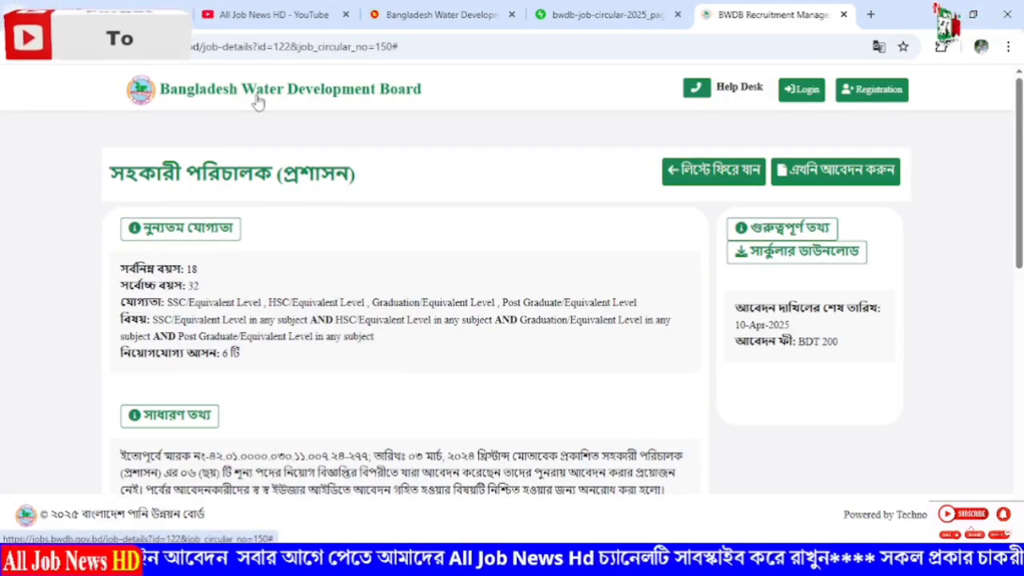
click(701, 174)
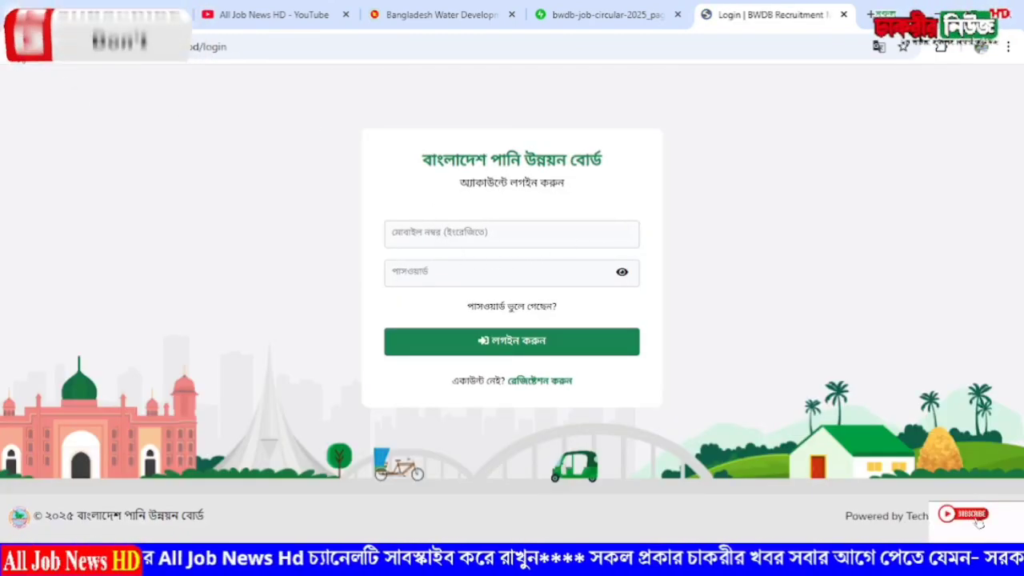
click(18, 52)
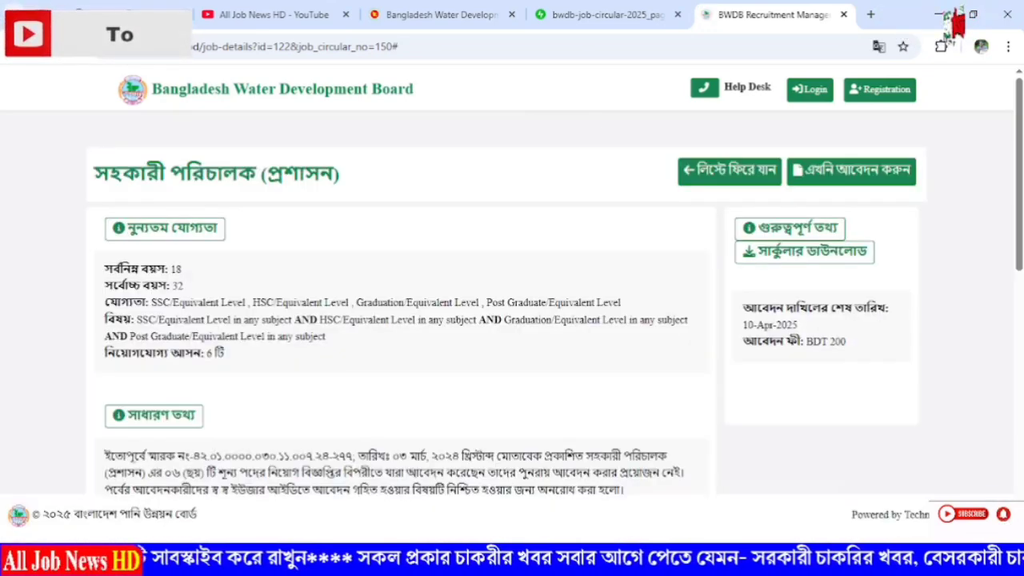
Return to page 1 of the BWDB job circular 2025 image.
scroll(295, 352, down, 3)
scroll(366, 368, up, 4)
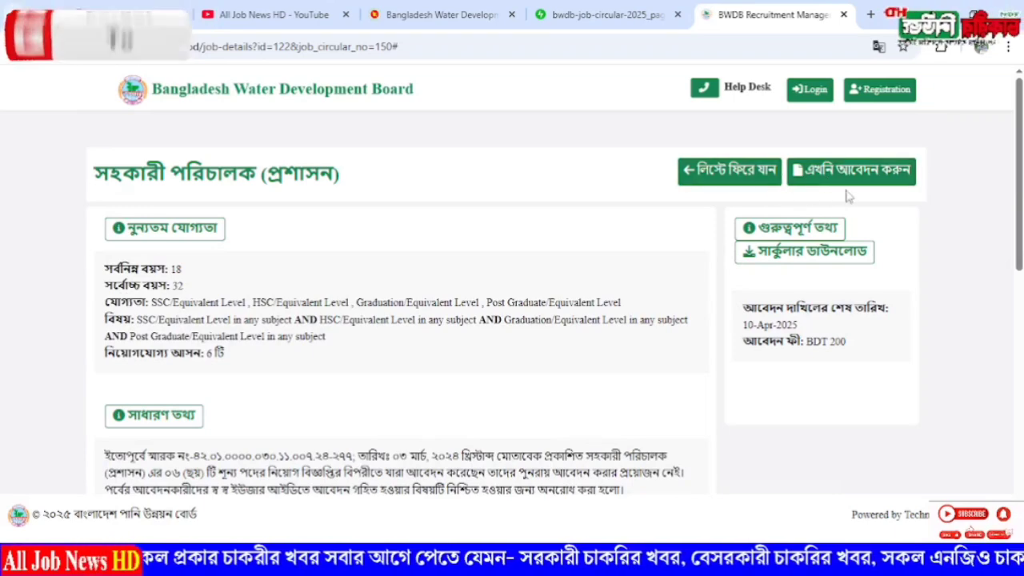
click(612, 14)
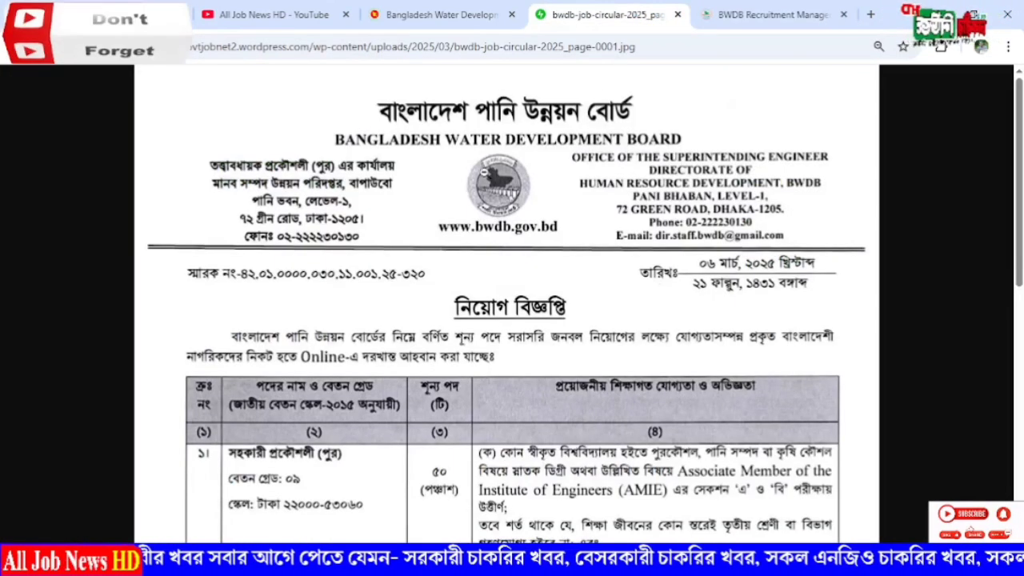
Open jobs.bwdb.gov.bd in a new tab from the job news article's Apply Online link.
click(472, 16)
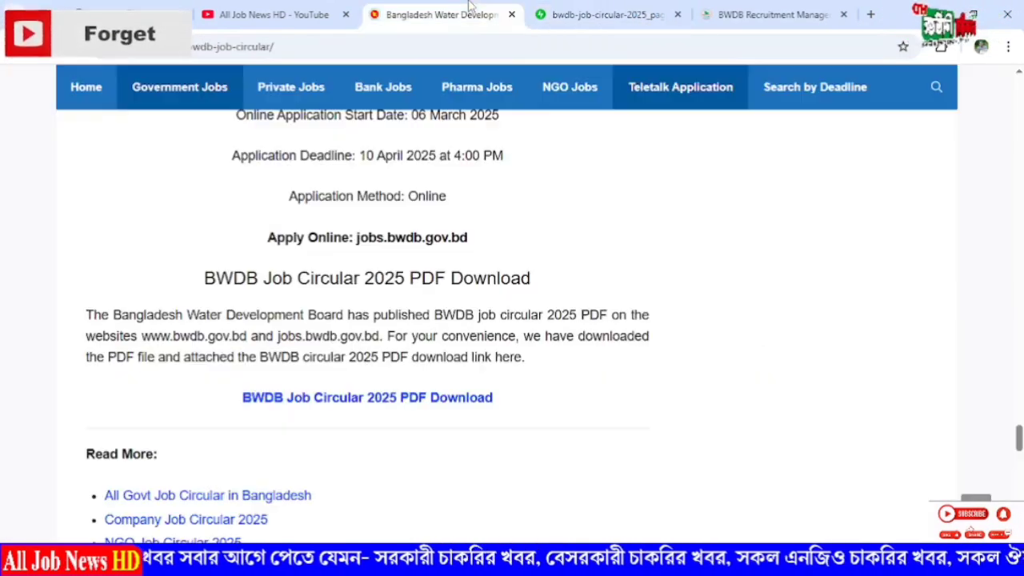
click(412, 238)
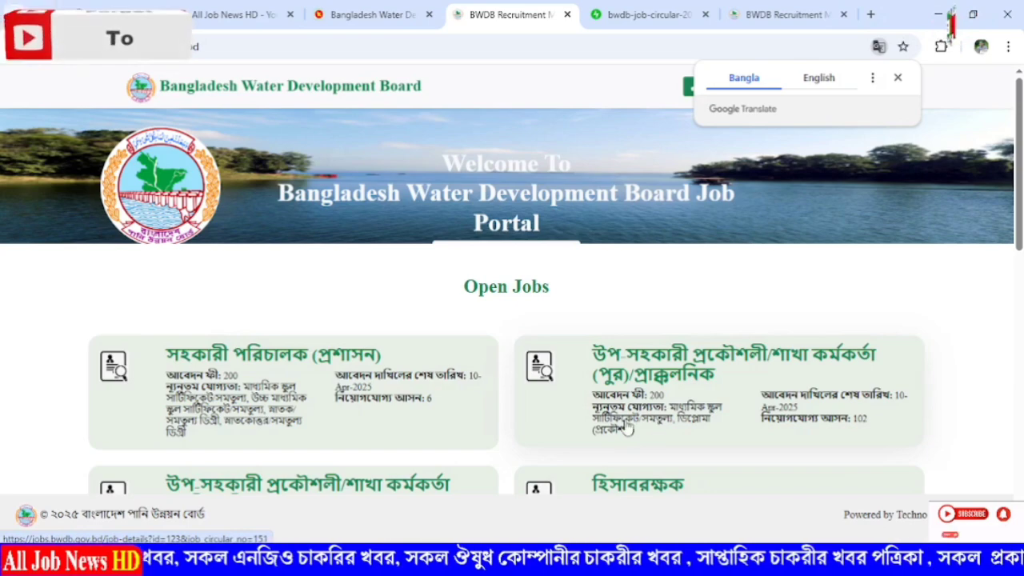
Close the earlier job portal tab and reopen the jobs.bwdb.gov.bd application site.
scroll(627, 429, down, 4)
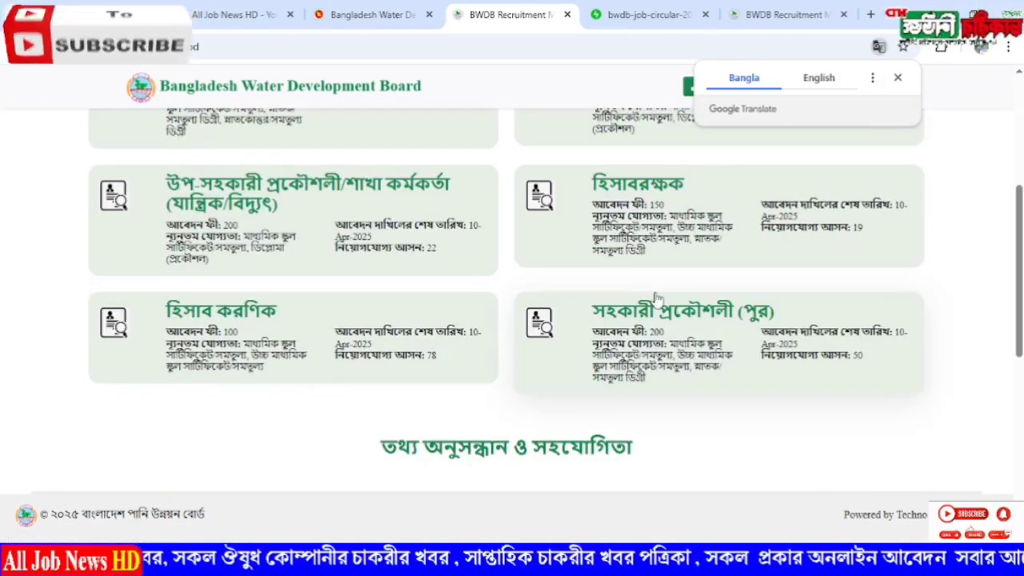
scroll(304, 284, up, 2)
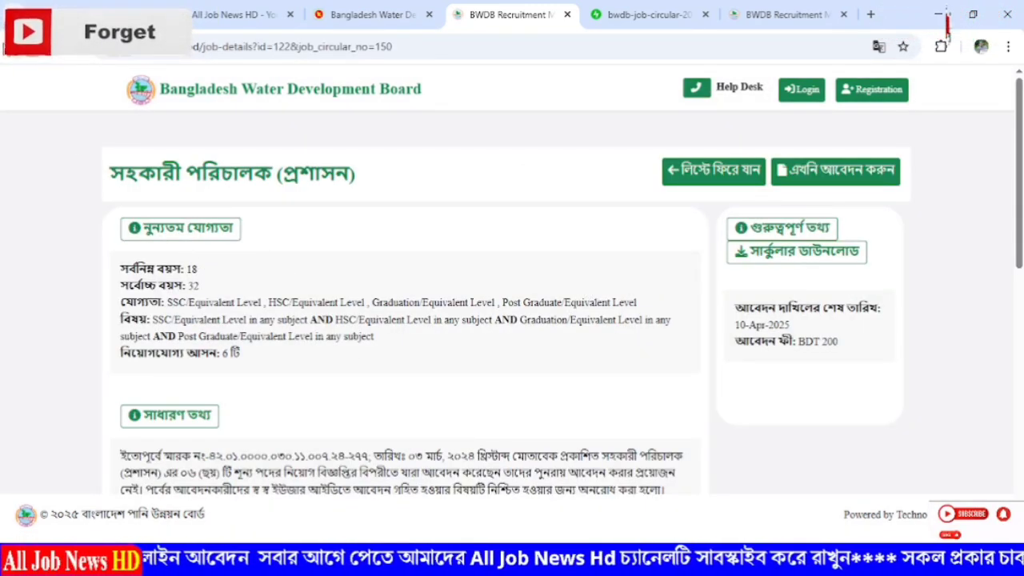
click(16, 46)
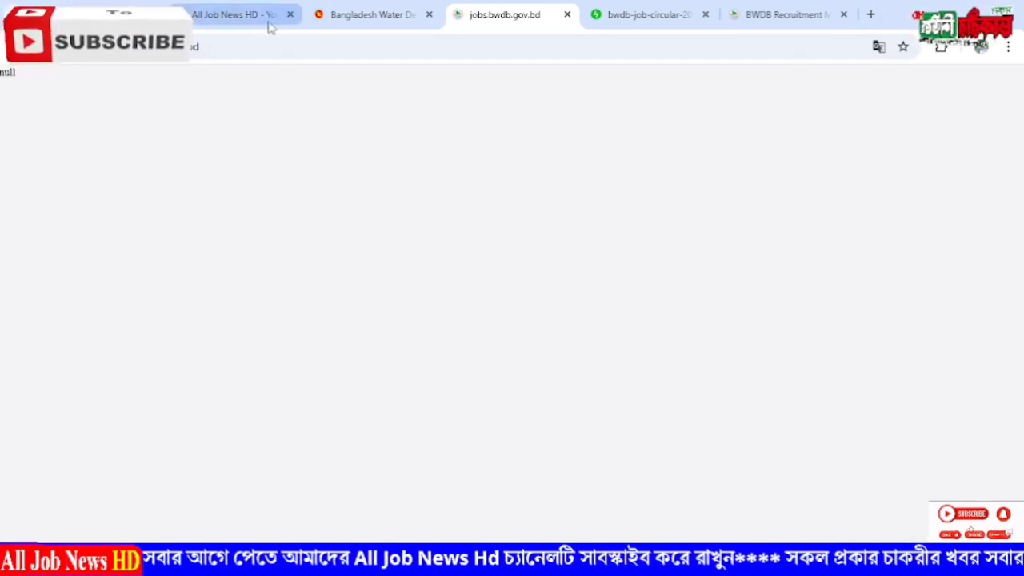
click(566, 14)
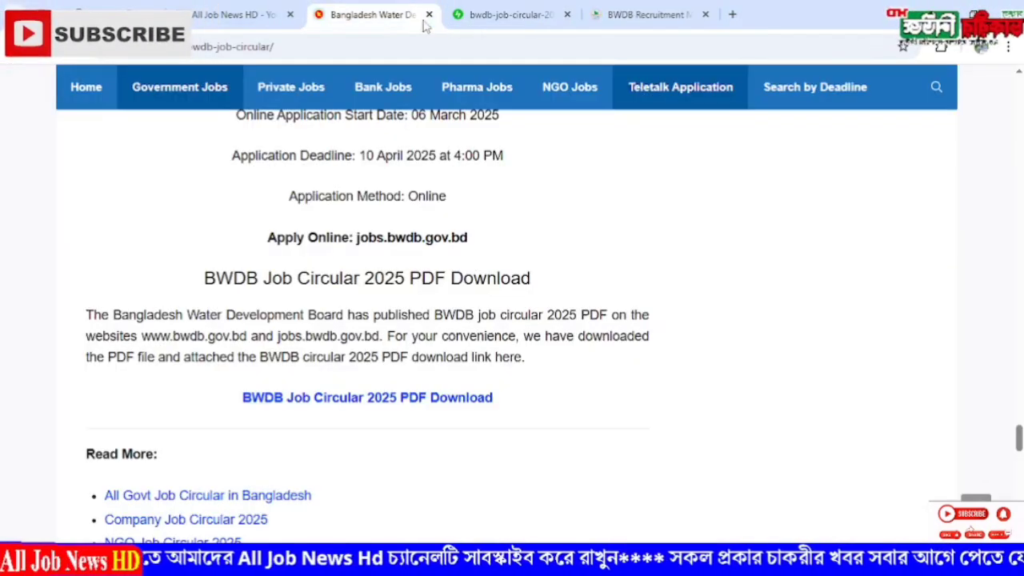
click(376, 240)
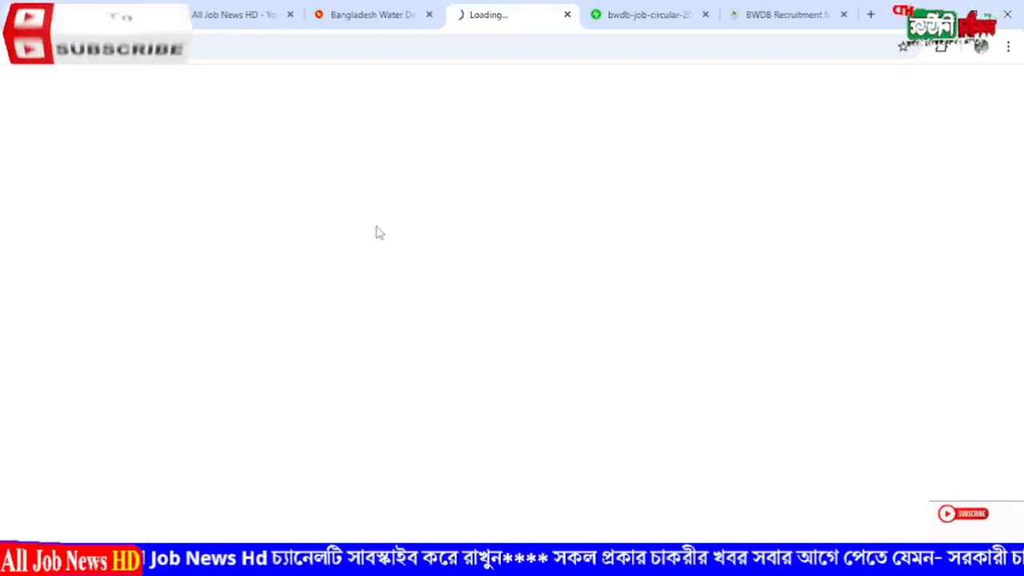
View the হিসাবরক্ষক job details (19 vacancies, BDT 150 fee) and go to Registration.
scroll(620, 228, down, 4)
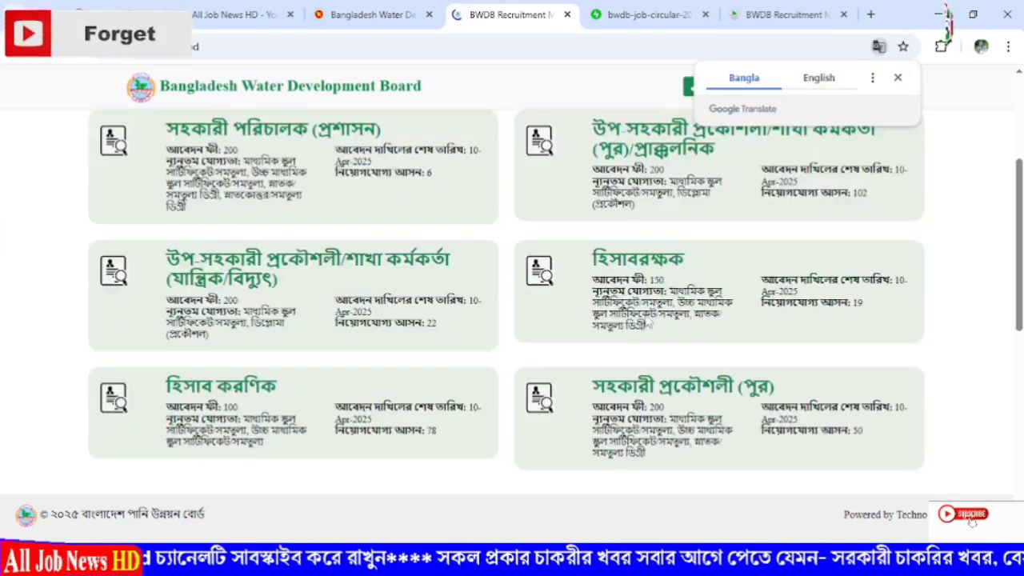
scroll(620, 188, up, 1)
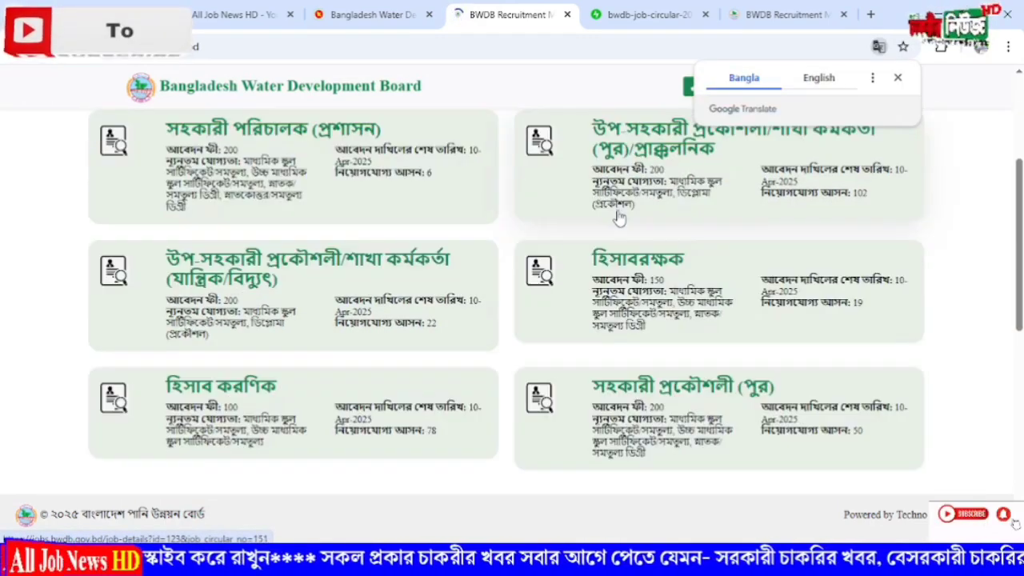
click(633, 268)
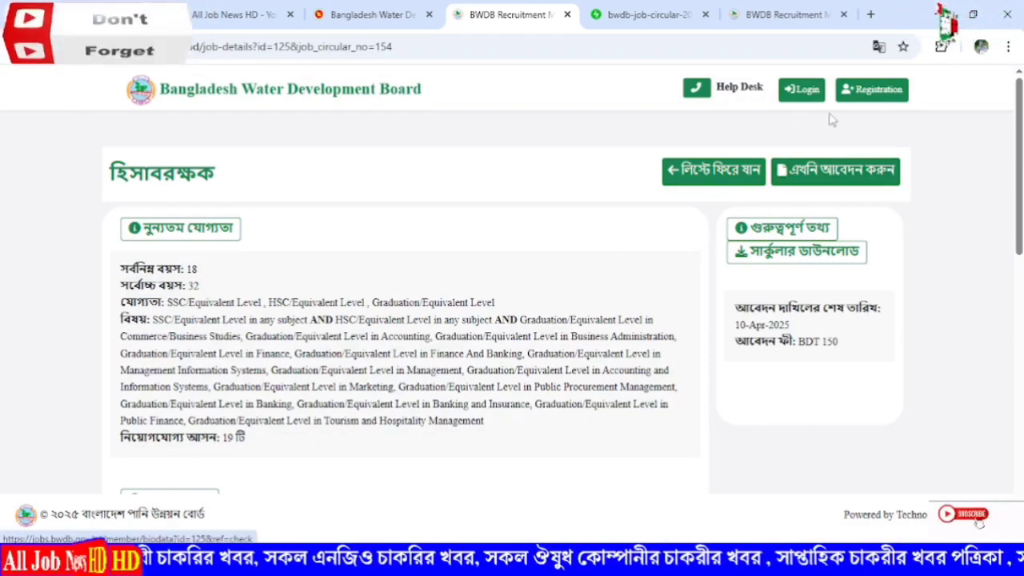
click(871, 96)
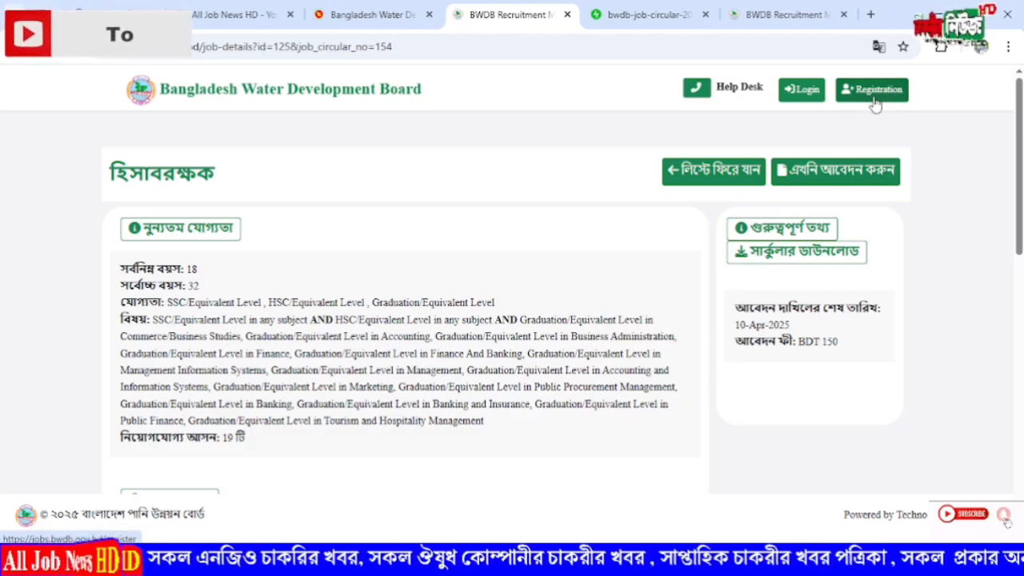
Launch the Bijoy Bangla keyboard and ready the name field for Bangla typing.
click(422, 224)
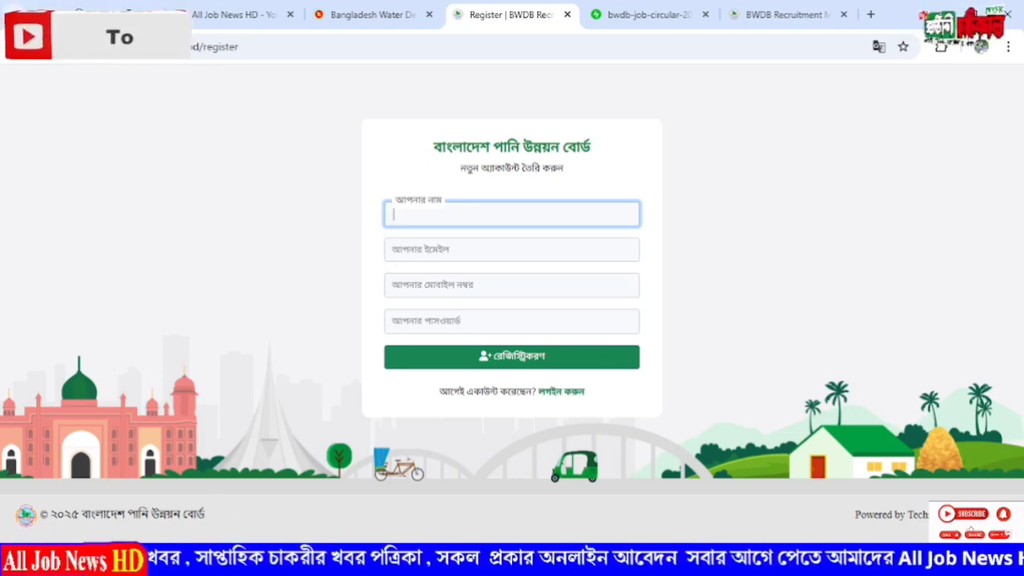
click(17, 560)
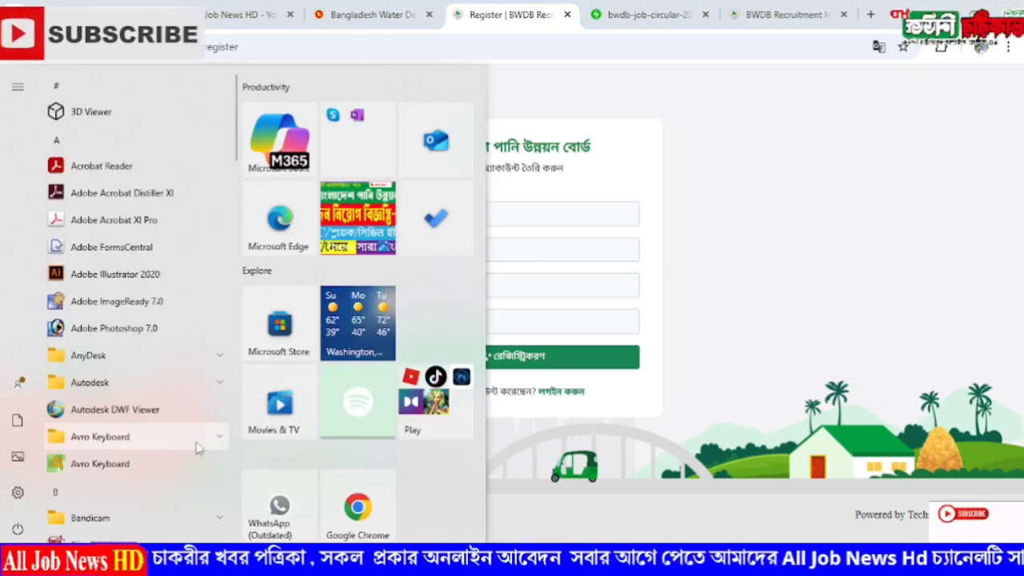
scroll(142, 476, down, 1)
click(129, 410)
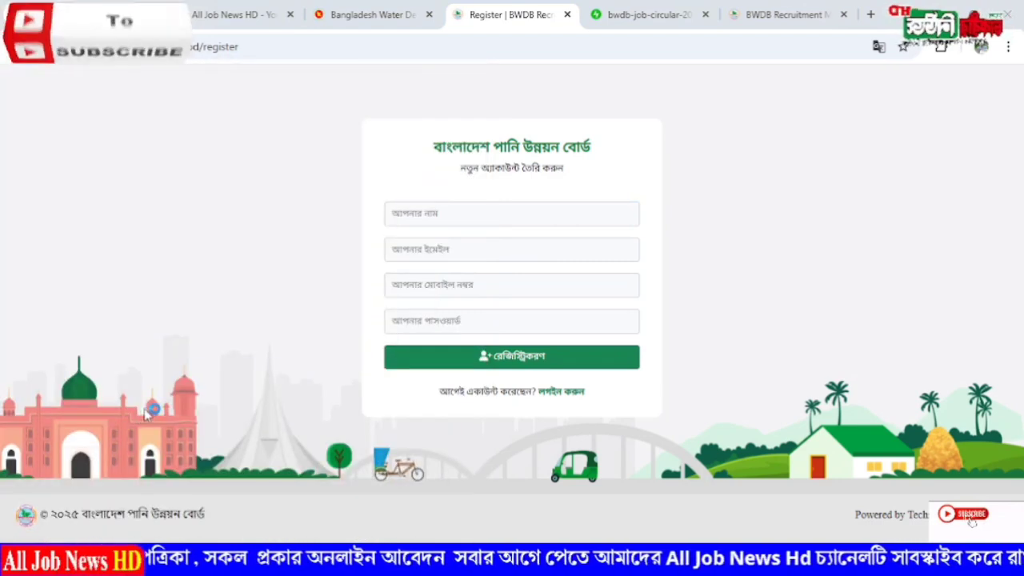
click(410, 217)
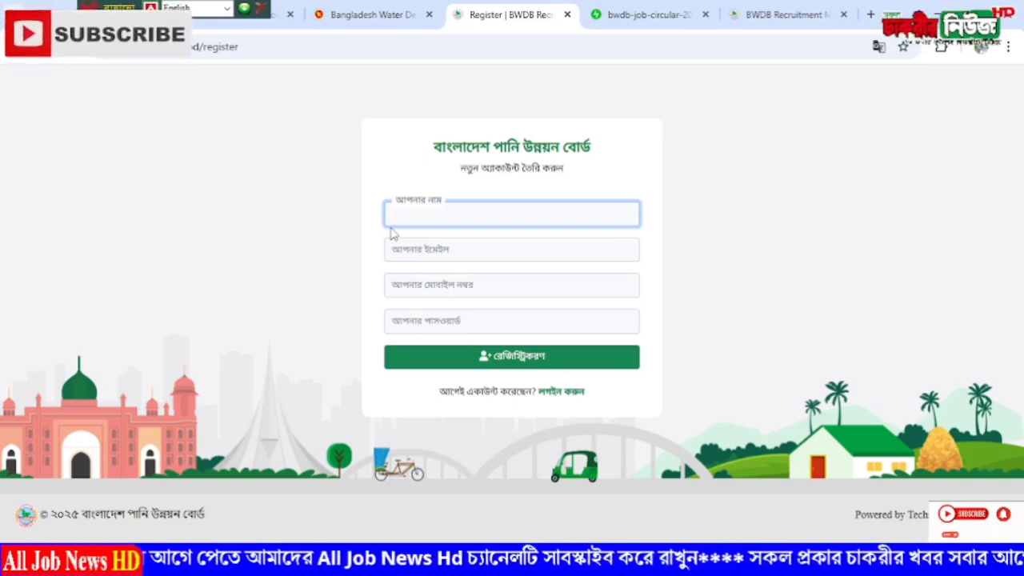
click(227, 8)
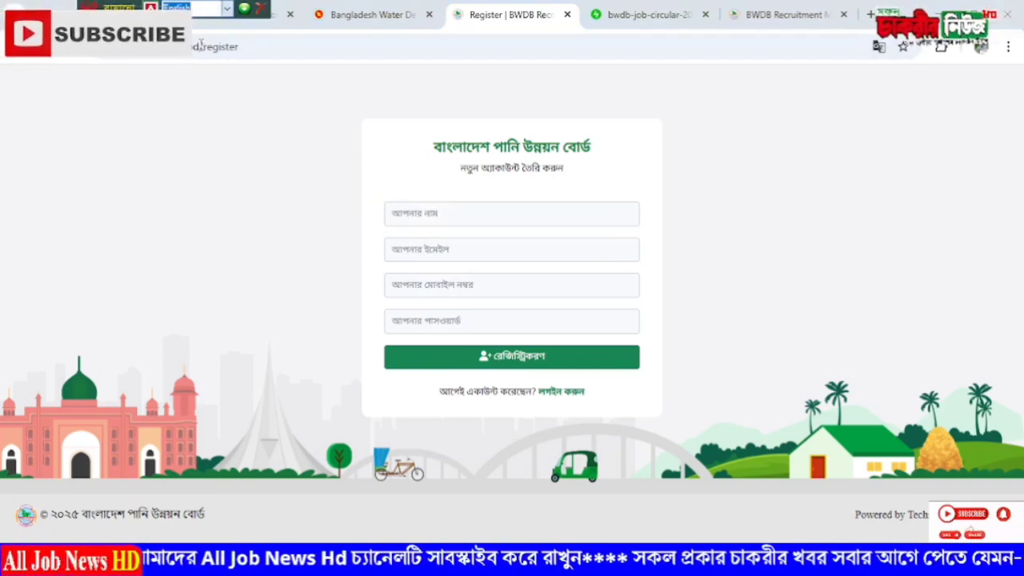
click(465, 224)
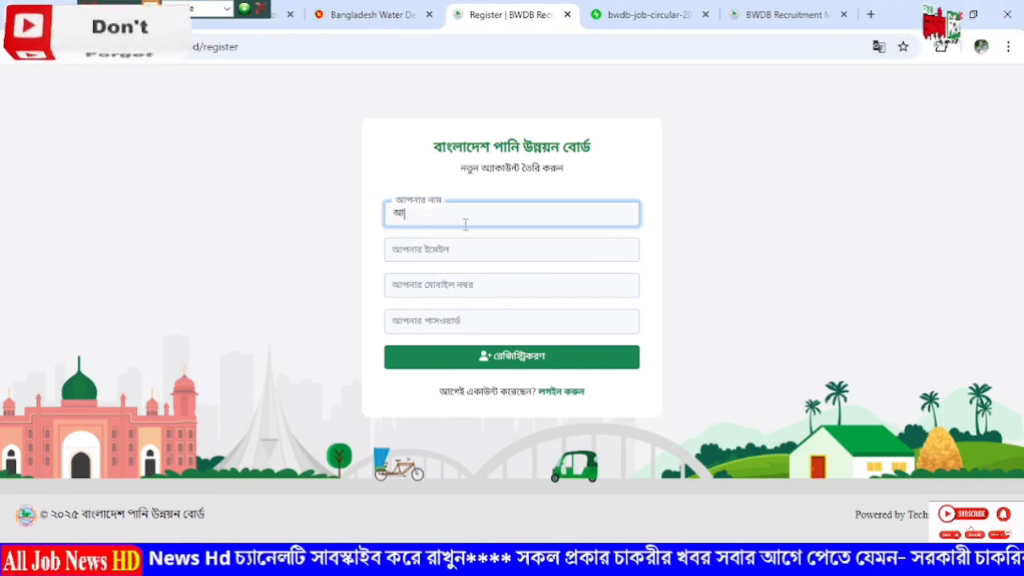
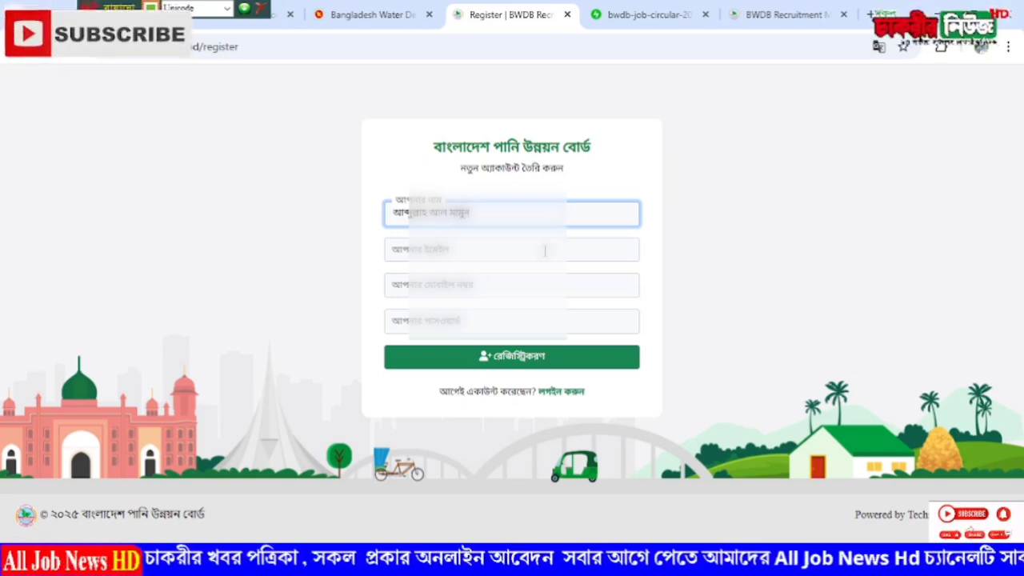
Type the applicant's name in Bangla, then switch the keyboard input to English.
click(544, 250)
click(200, 8)
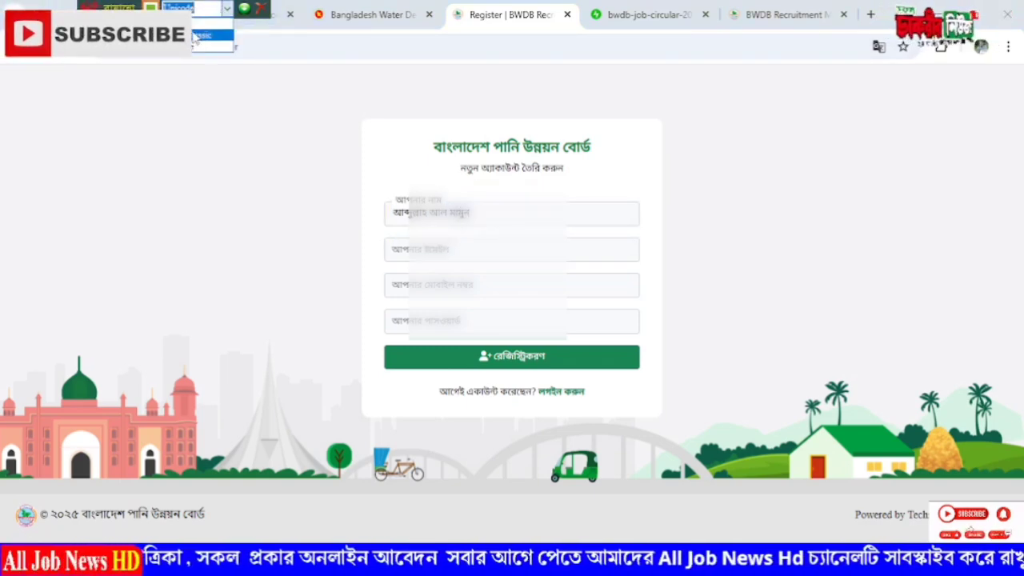
click(200, 36)
Fill in the applicant's e-mail address, mobile number and account password.
click(416, 249)
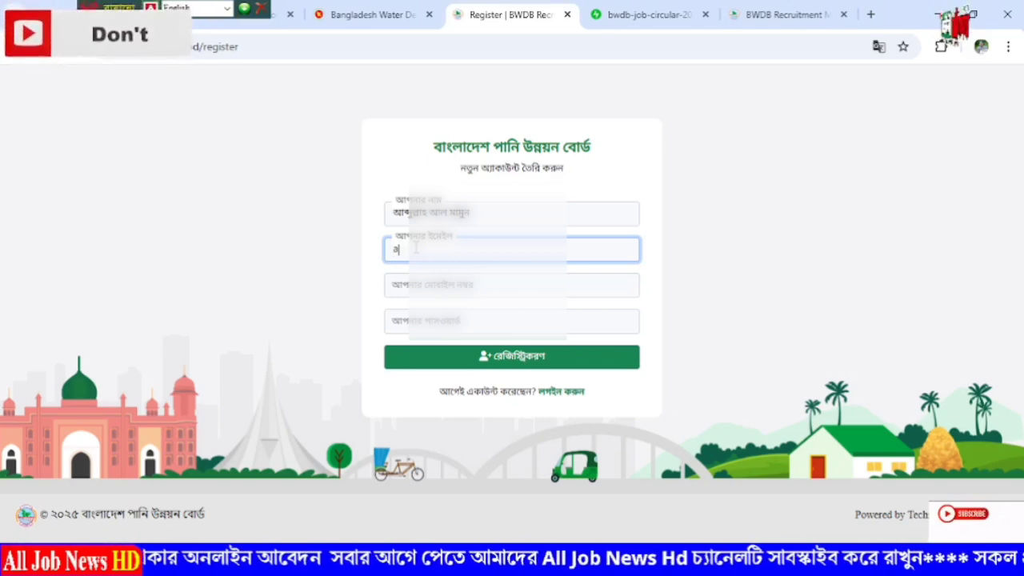
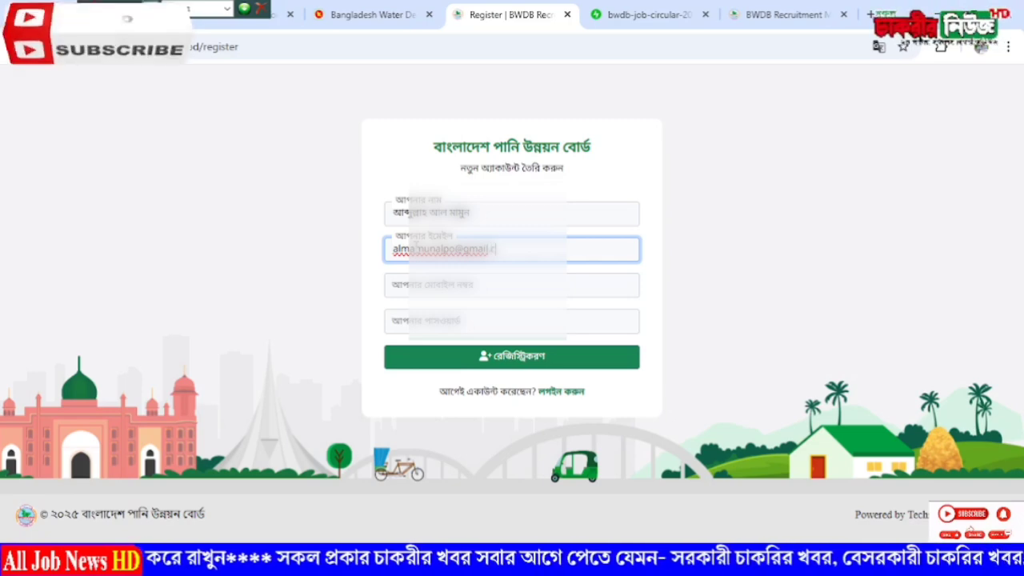
click(415, 286)
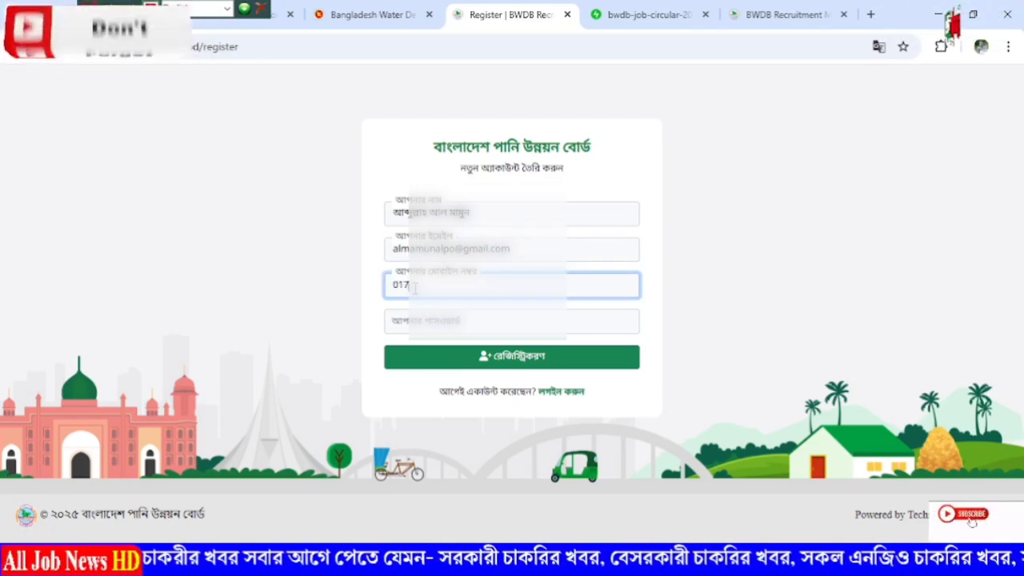
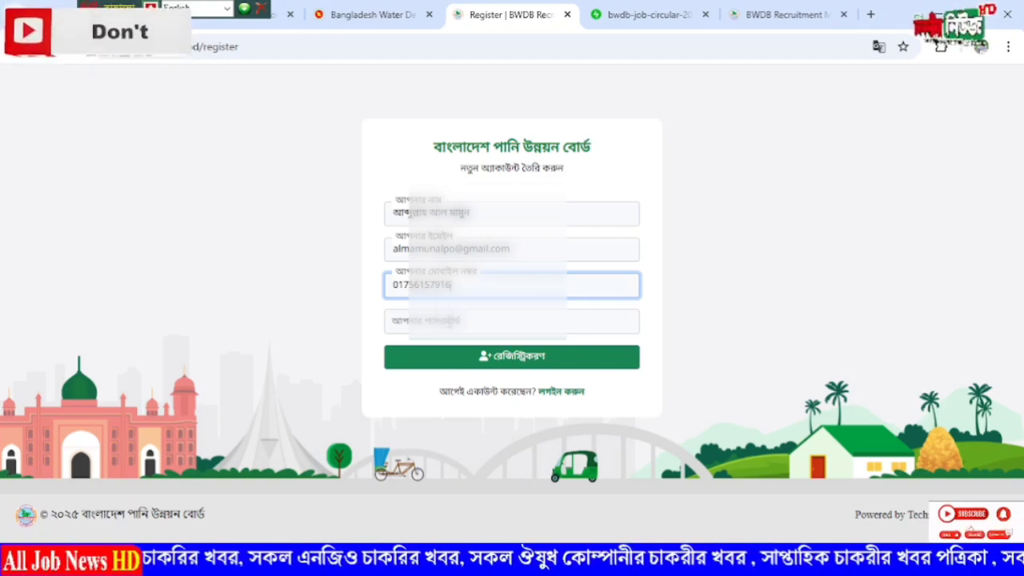
click(450, 321)
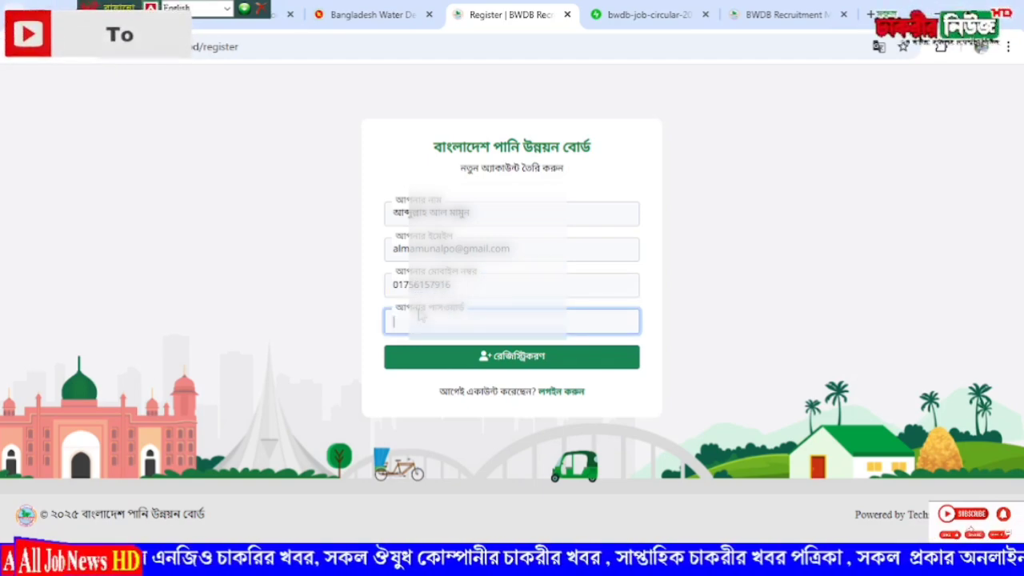
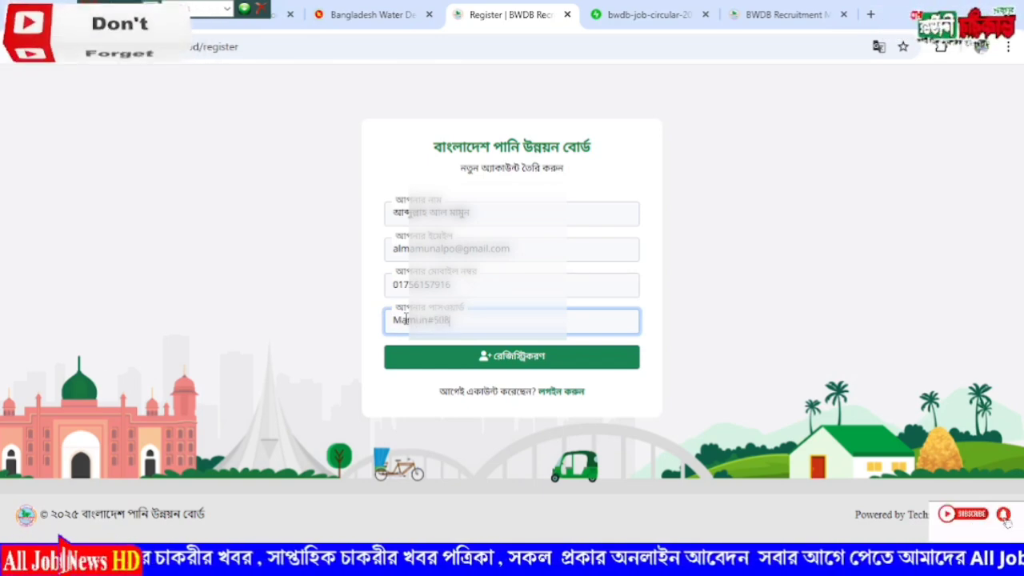
Submit the form, then replace the rejected Bengali name with the applicant's name in English.
click(523, 361)
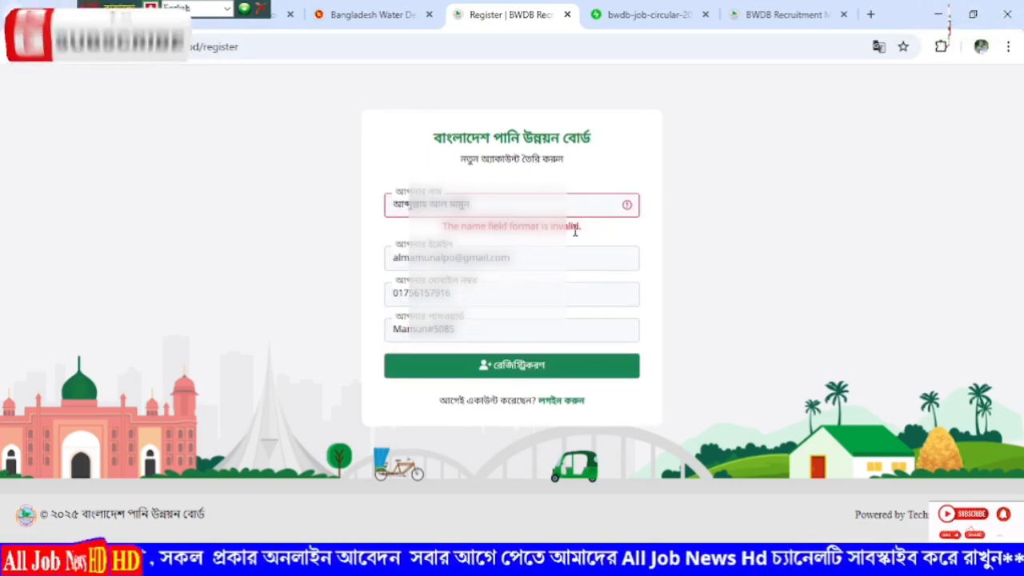
drag(491, 210, 300, 217)
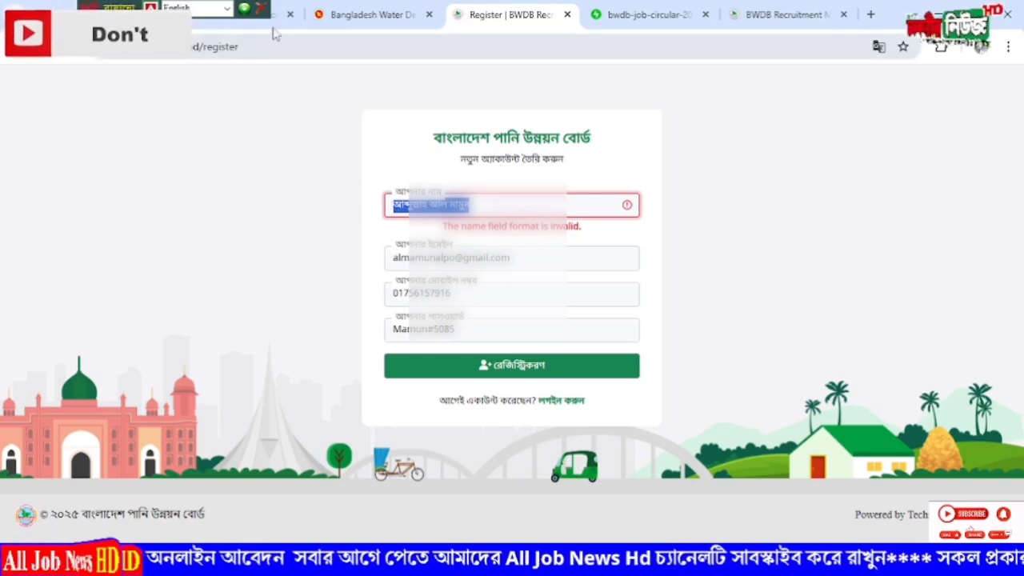
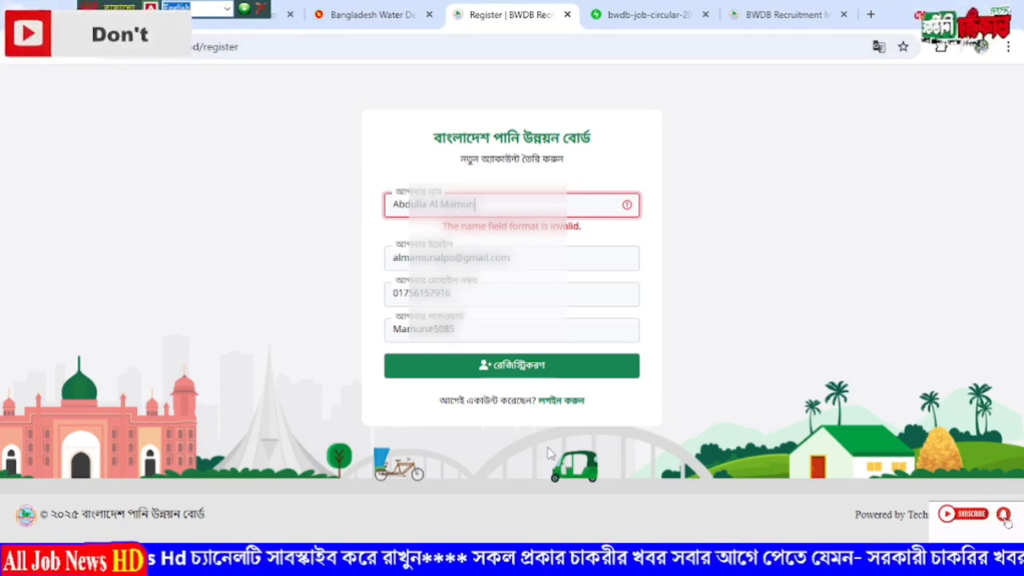
Register the account and verify it with the four-digit OTP received by SMS.
click(518, 362)
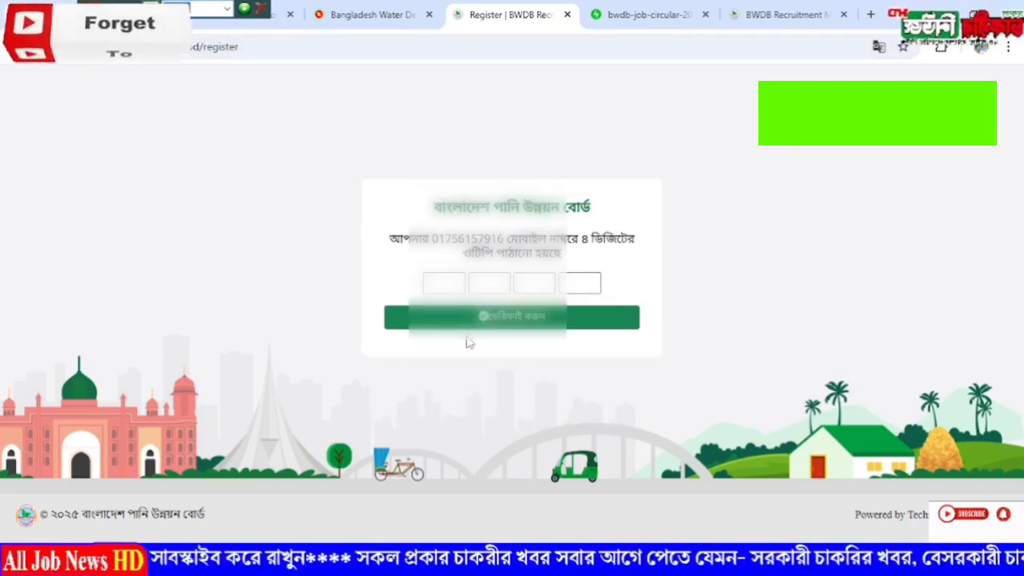
click(457, 284)
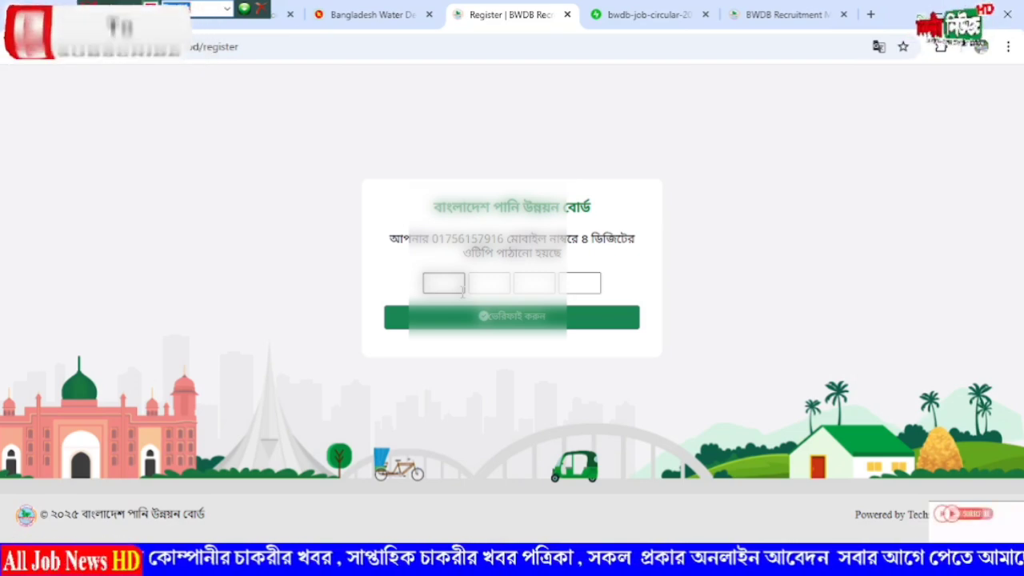
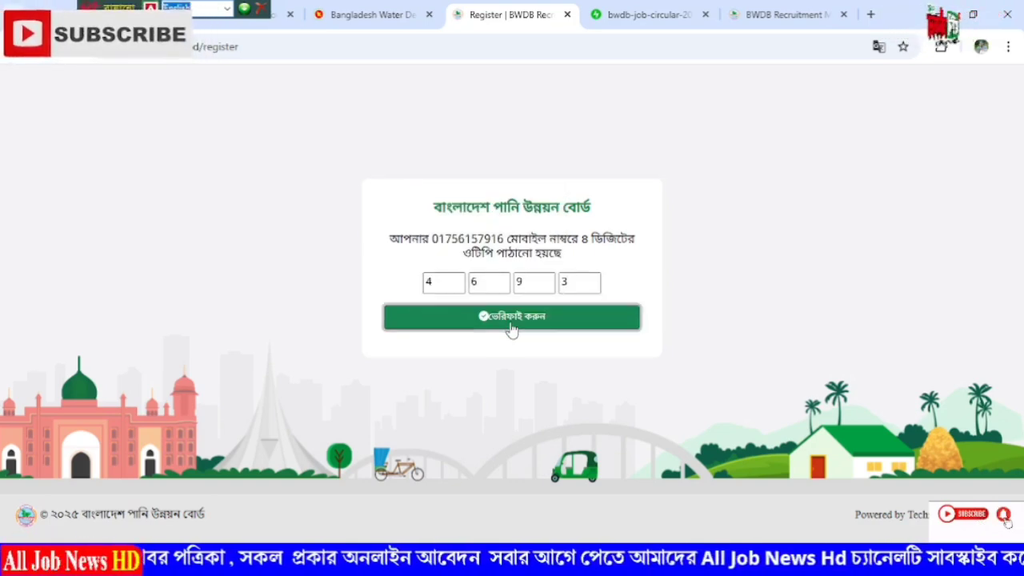
click(512, 324)
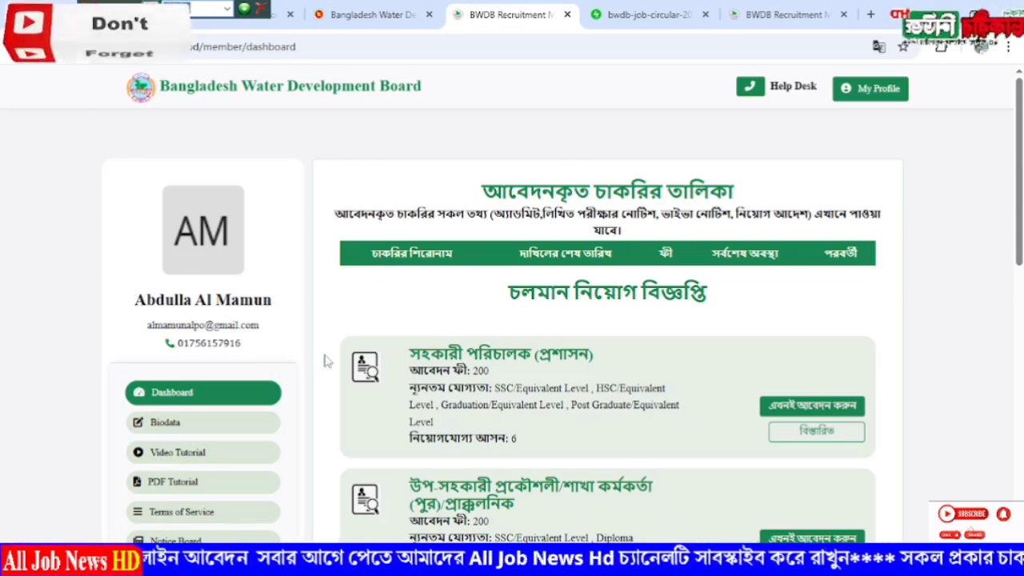
Open the applicant's biodata review page from the dashboard and scroll through it.
scroll(400, 346, down, 5)
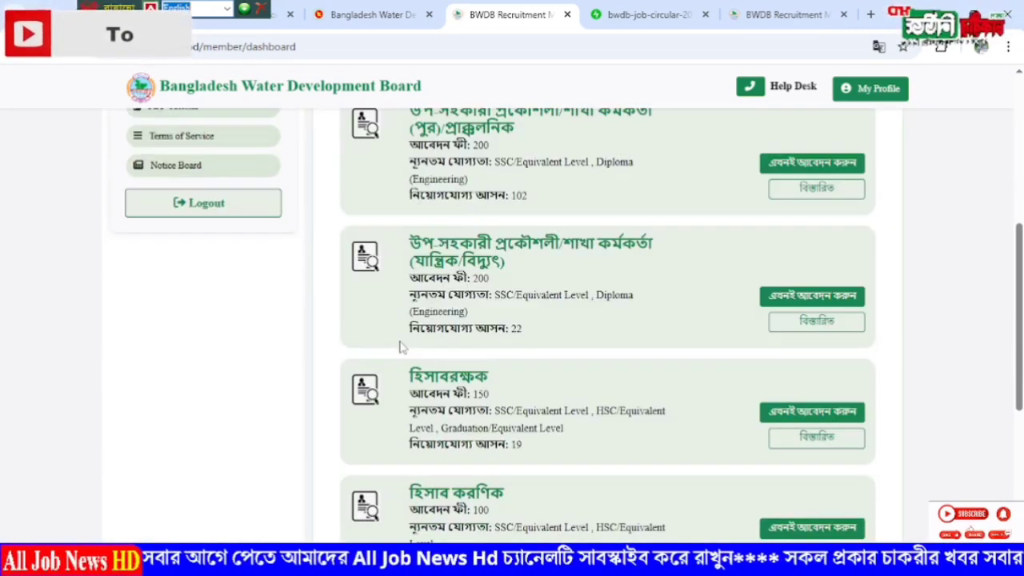
scroll(289, 350, up, 3)
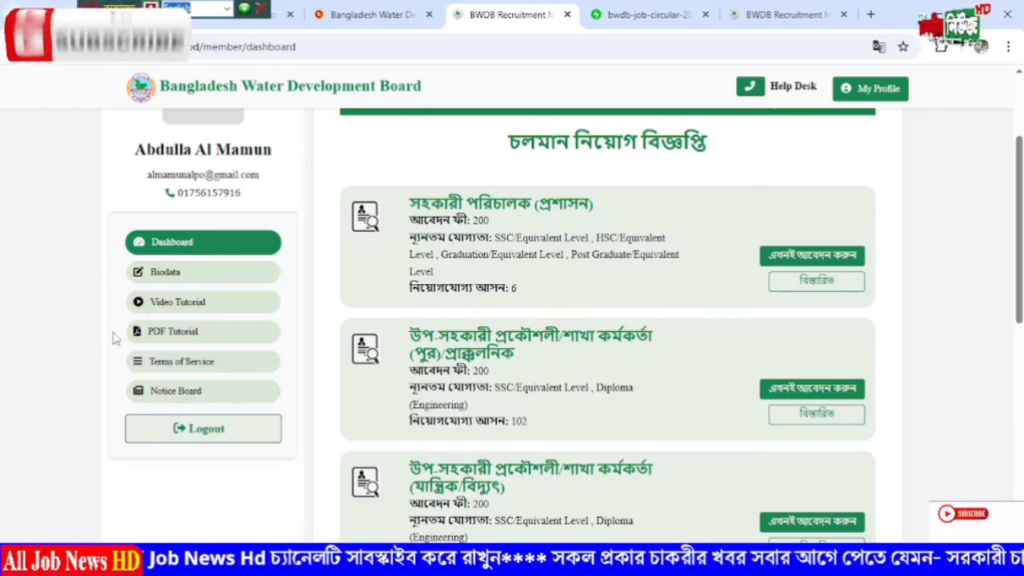
click(184, 275)
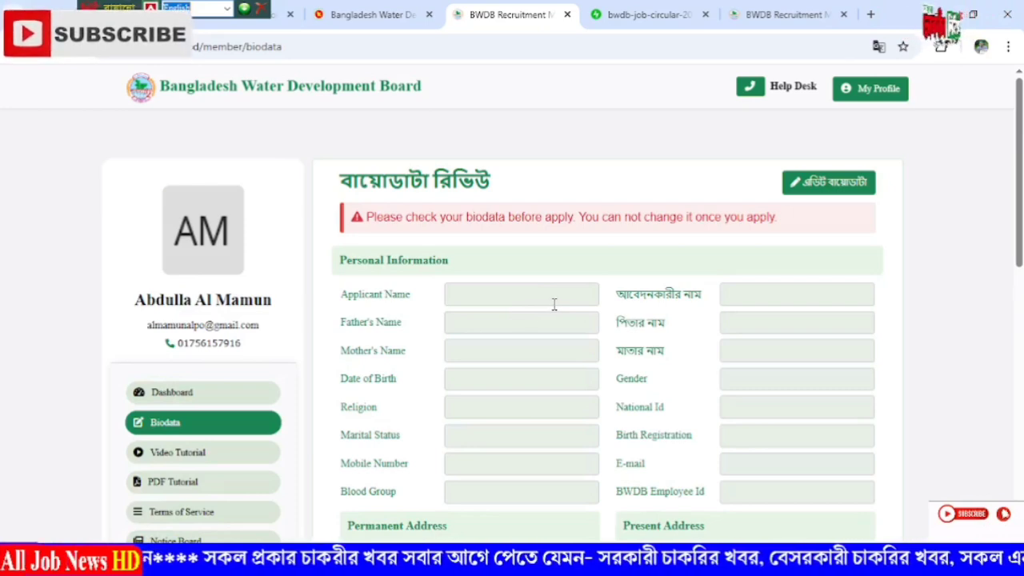
scroll(514, 300, down, 1)
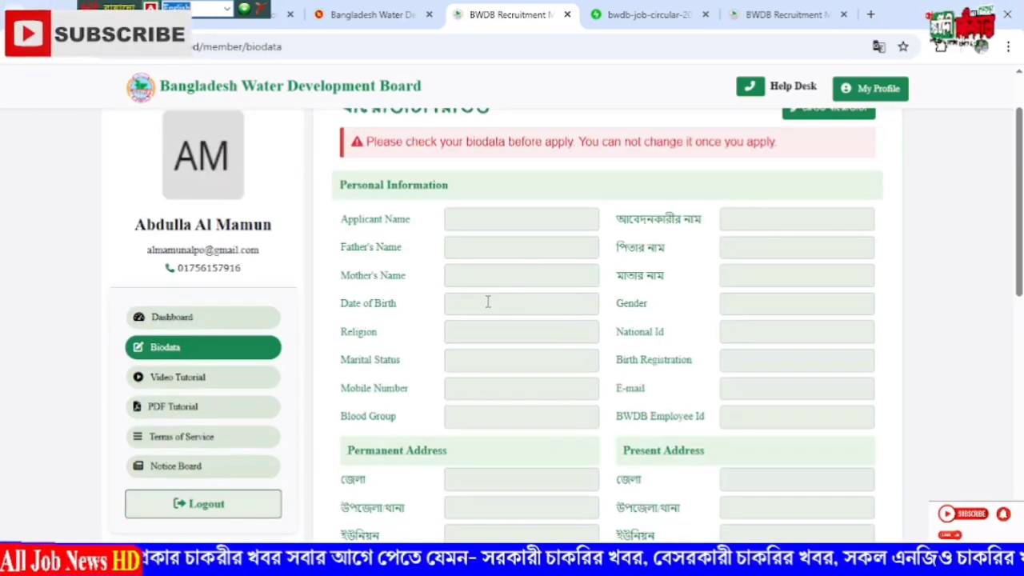
scroll(487, 297, up, 1)
scroll(488, 301, down, 4)
scroll(487, 312, down, 5)
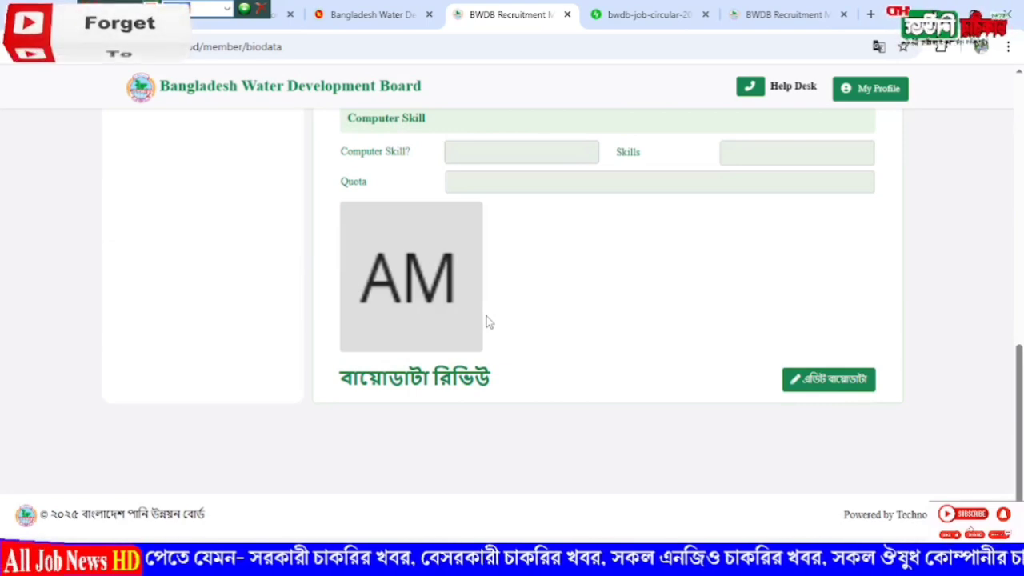
scroll(485, 320, up, 3)
scroll(492, 328, down, 3)
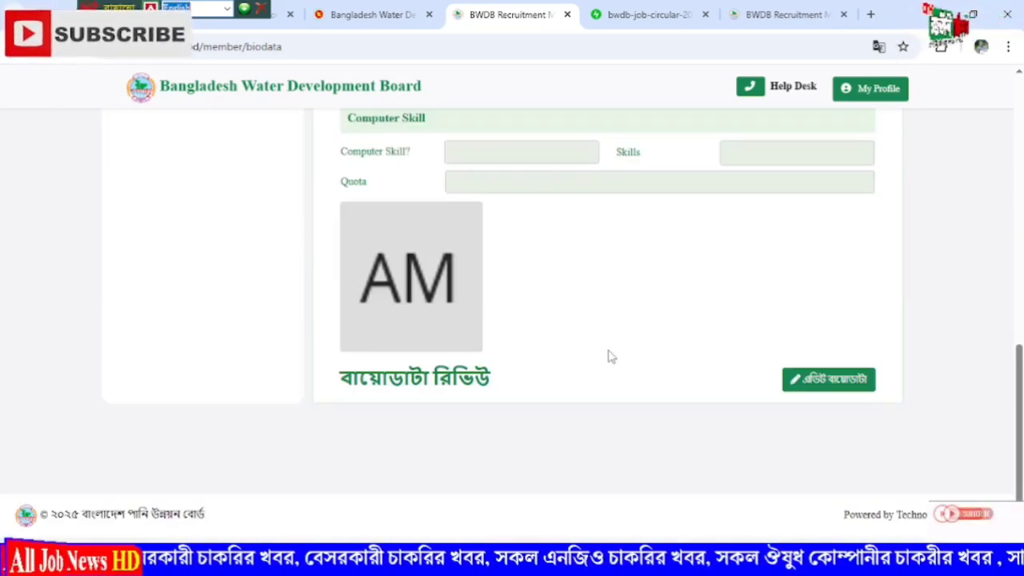
scroll(608, 355, up, 6)
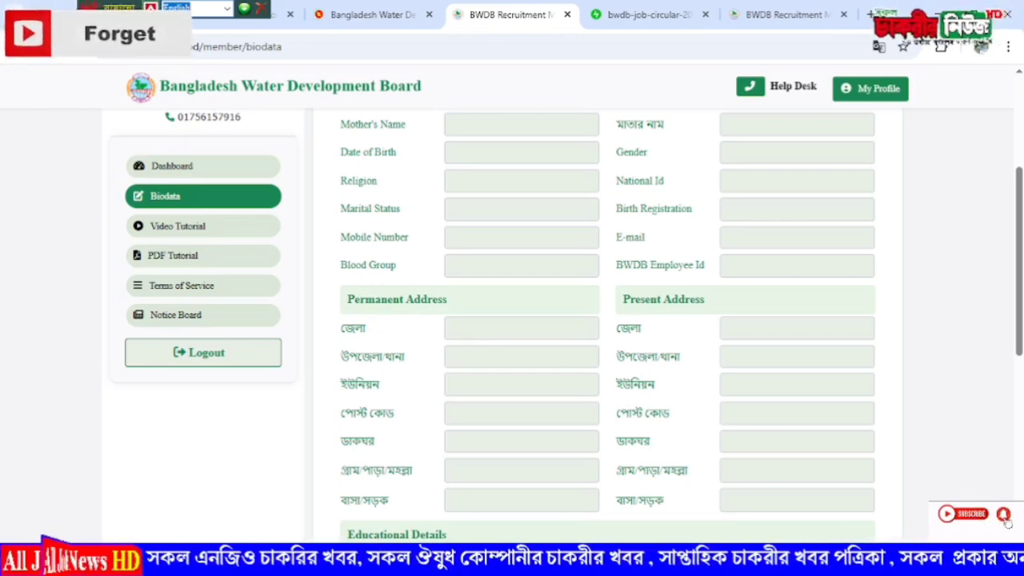
Check whether the Applicant Name, Father's Name and Bangla name fields can be filled.
click(350, 562)
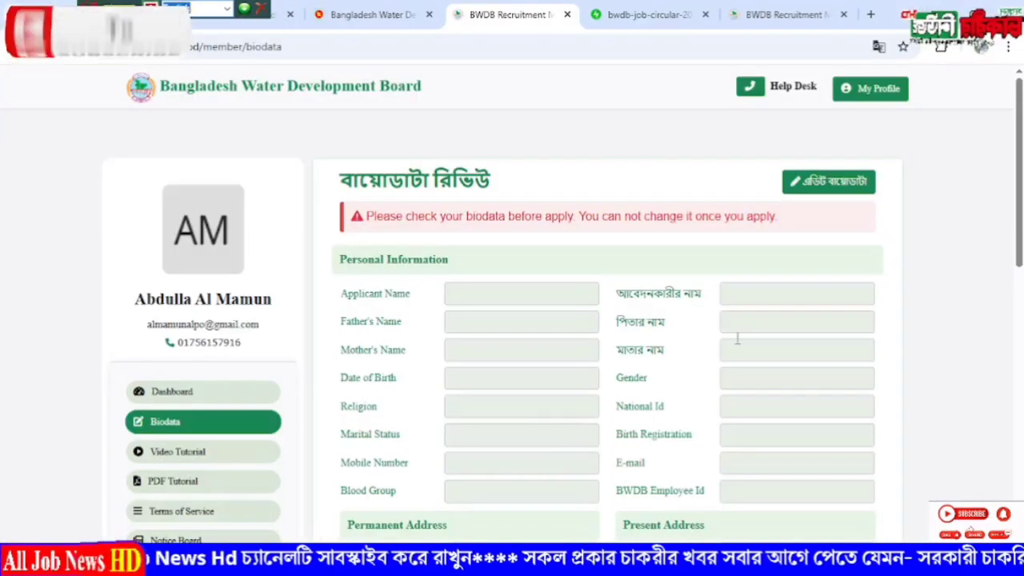
scroll(496, 293, down, 10)
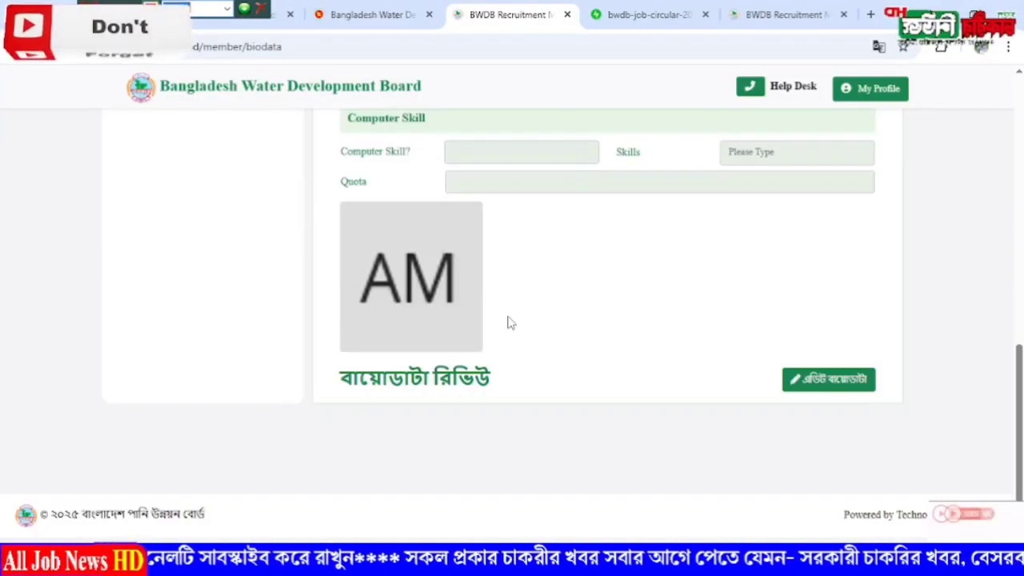
scroll(512, 323, up, 9)
click(497, 219)
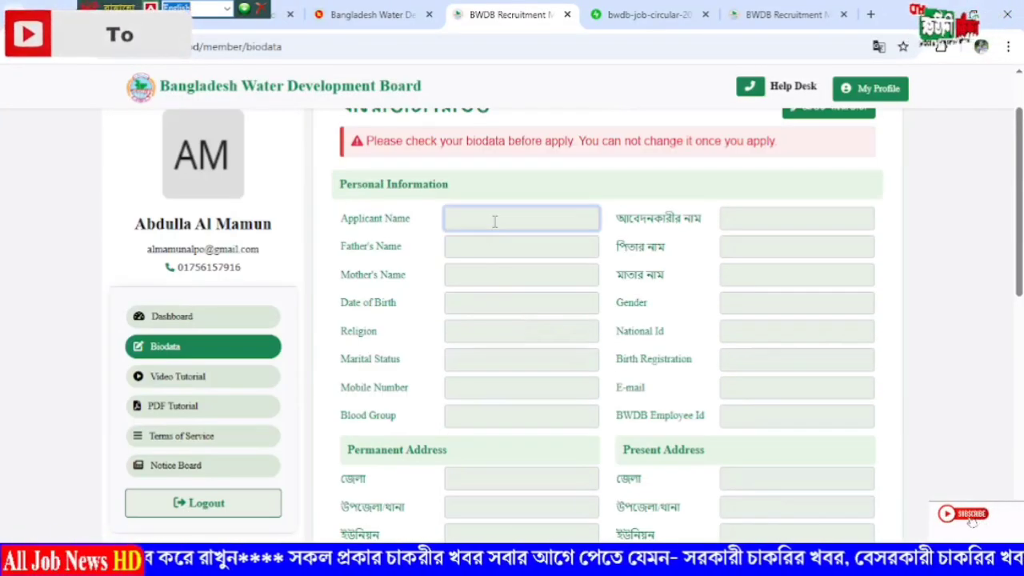
click(491, 245)
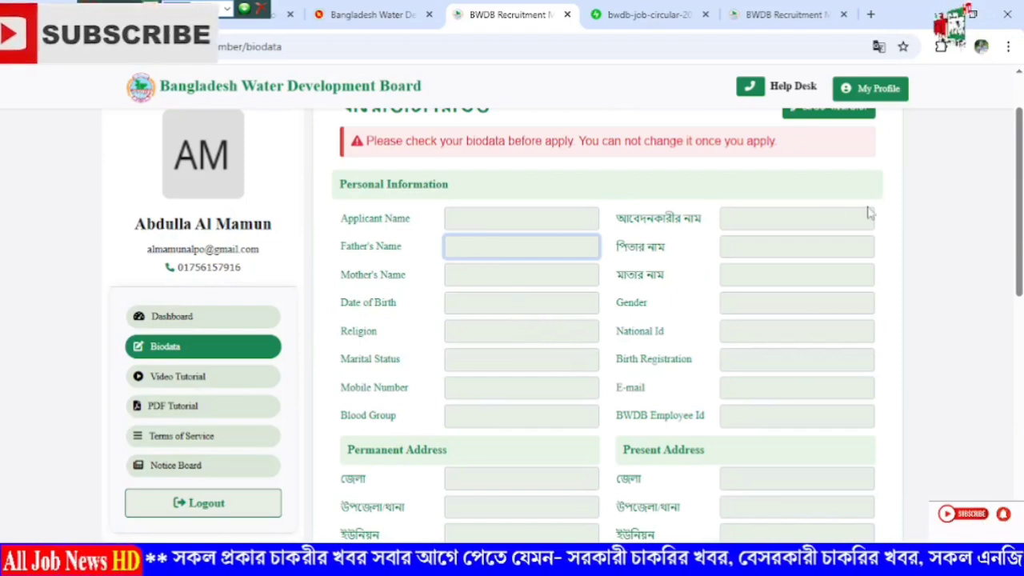
click(731, 219)
scroll(756, 224, up, 1)
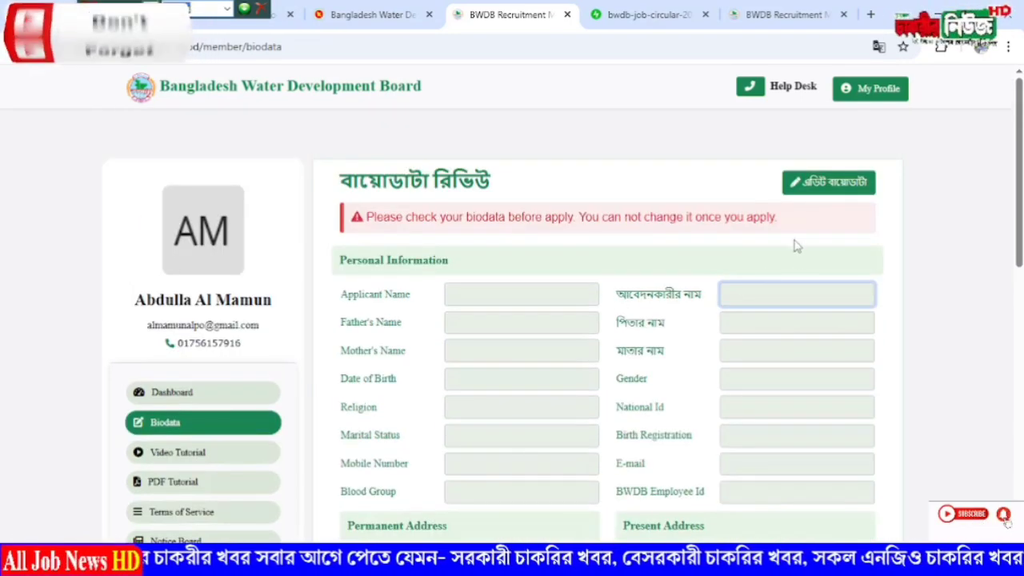
Open the biodata for editing, enter the applicant's English name, and begin Father's Name.
click(833, 184)
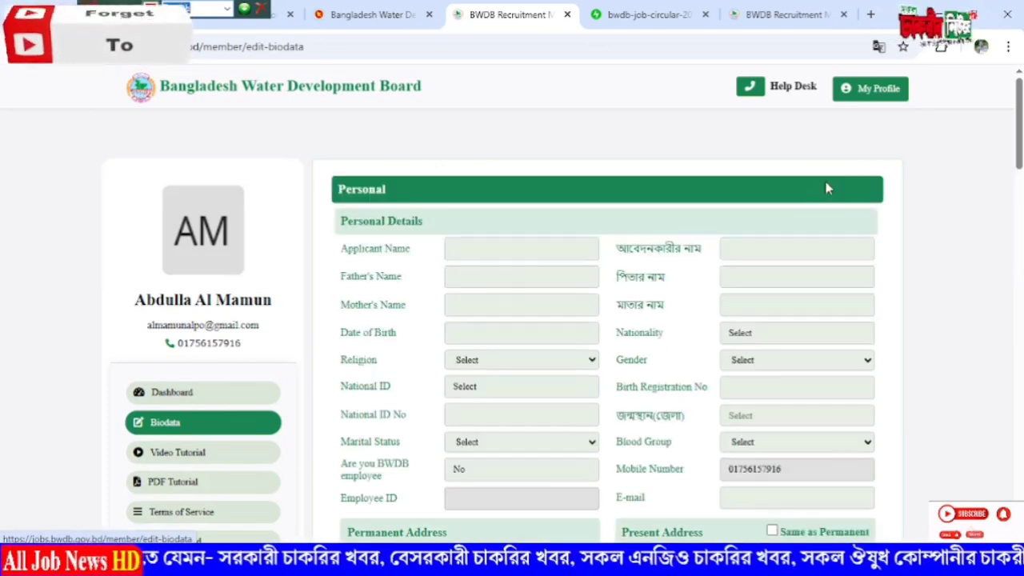
click(505, 251)
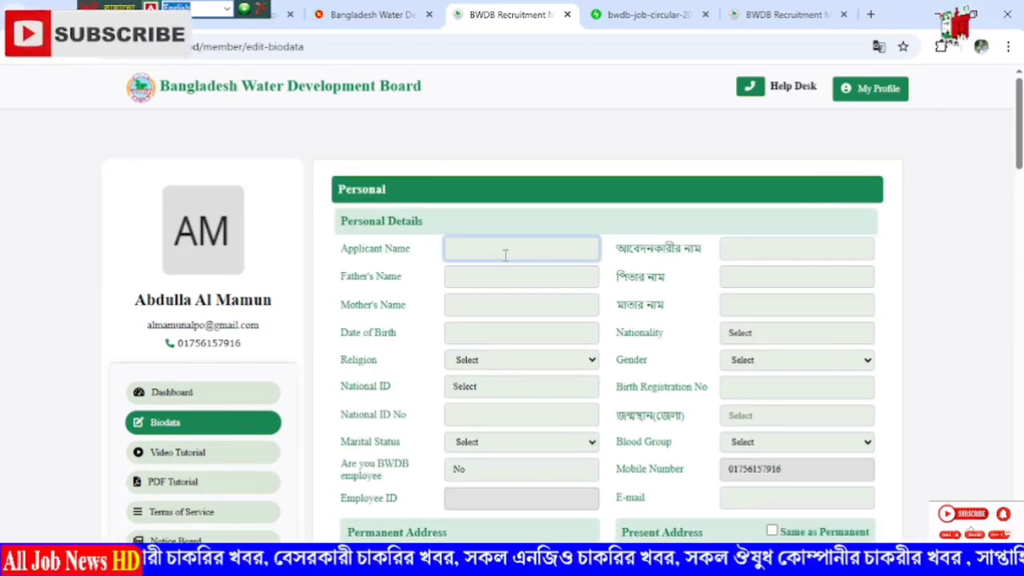
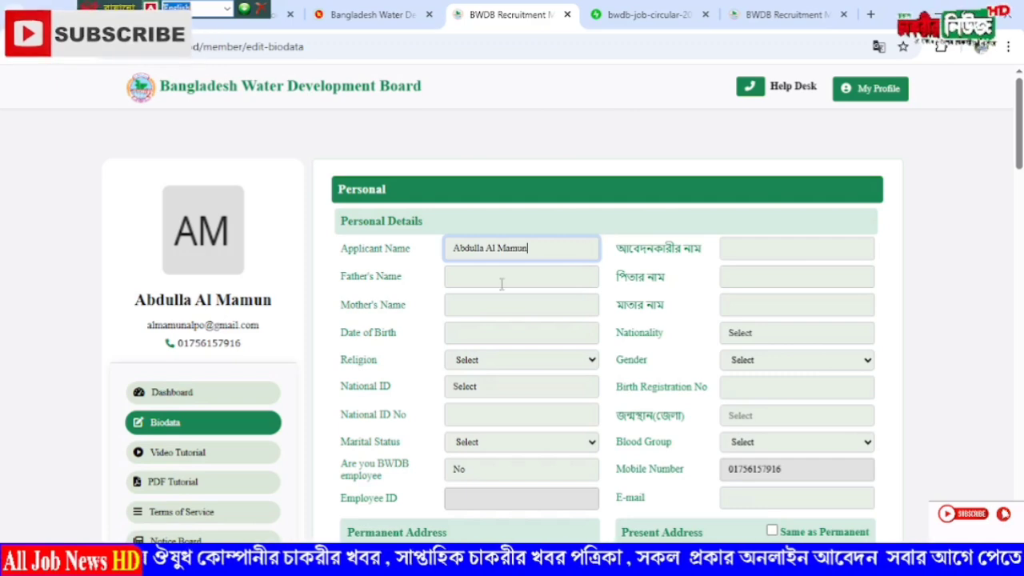
click(502, 282)
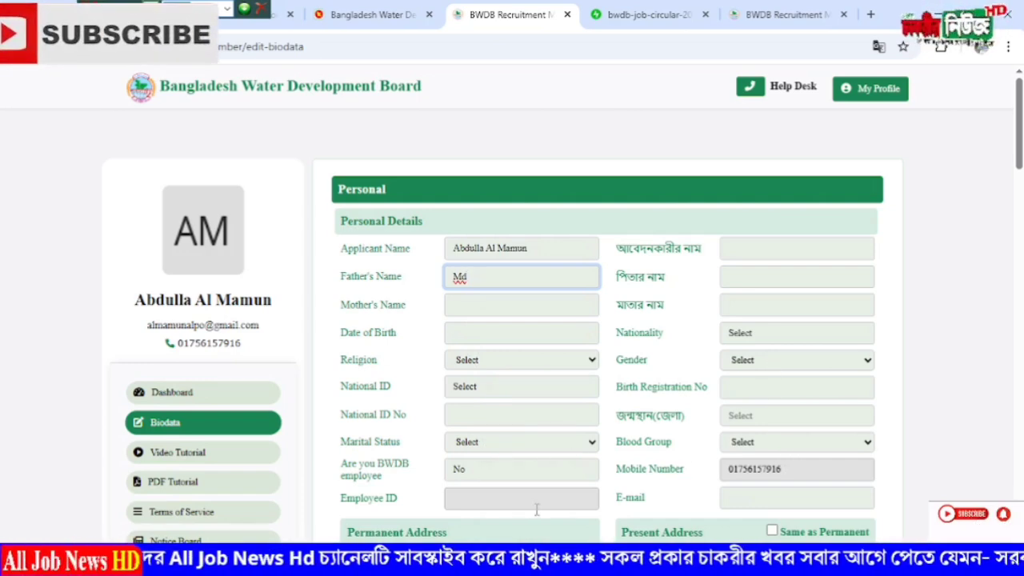
scroll(480, 448, down, 5)
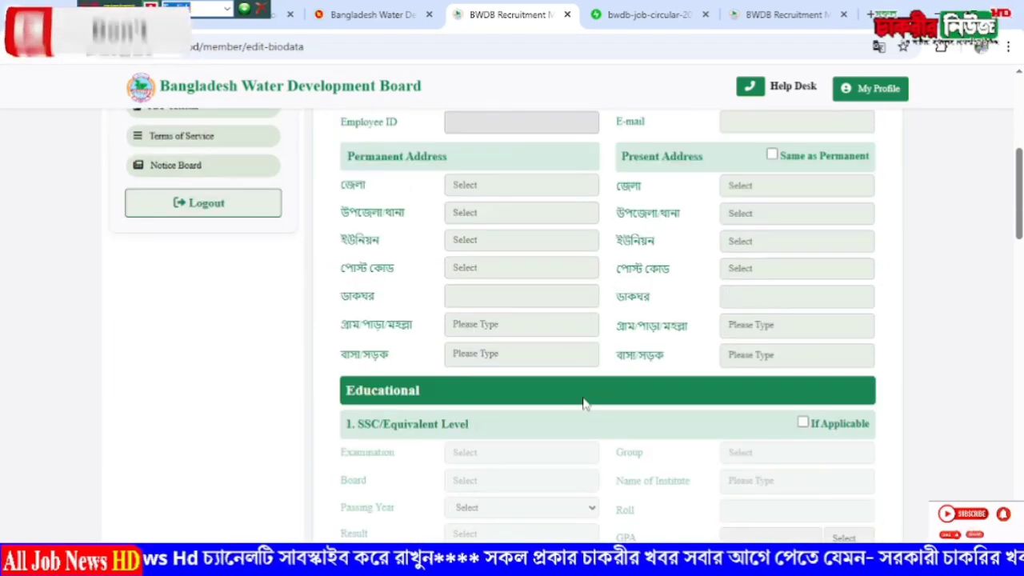
scroll(592, 400, down, 3)
scroll(576, 336, down, 10)
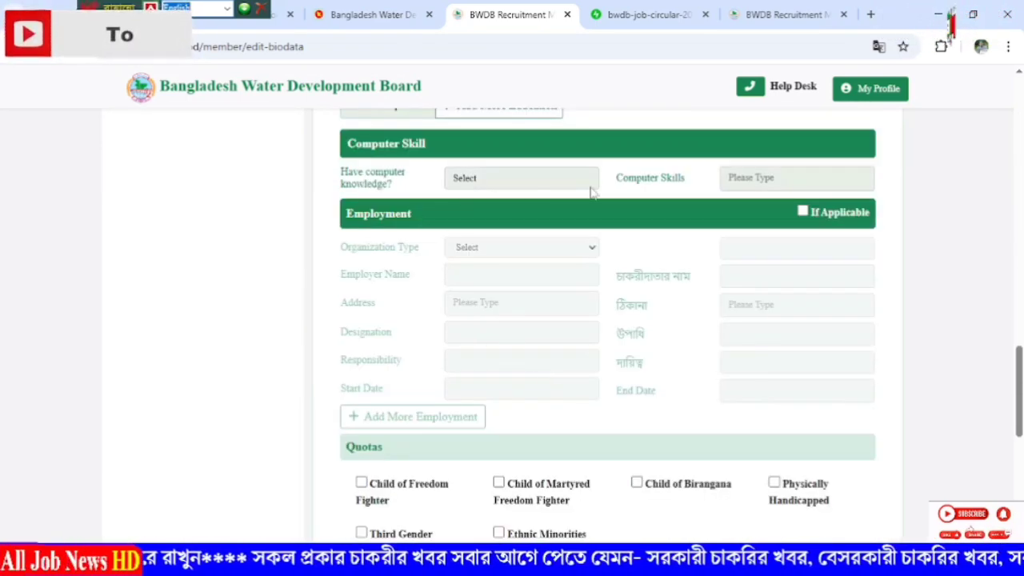
scroll(525, 434, down, 2)
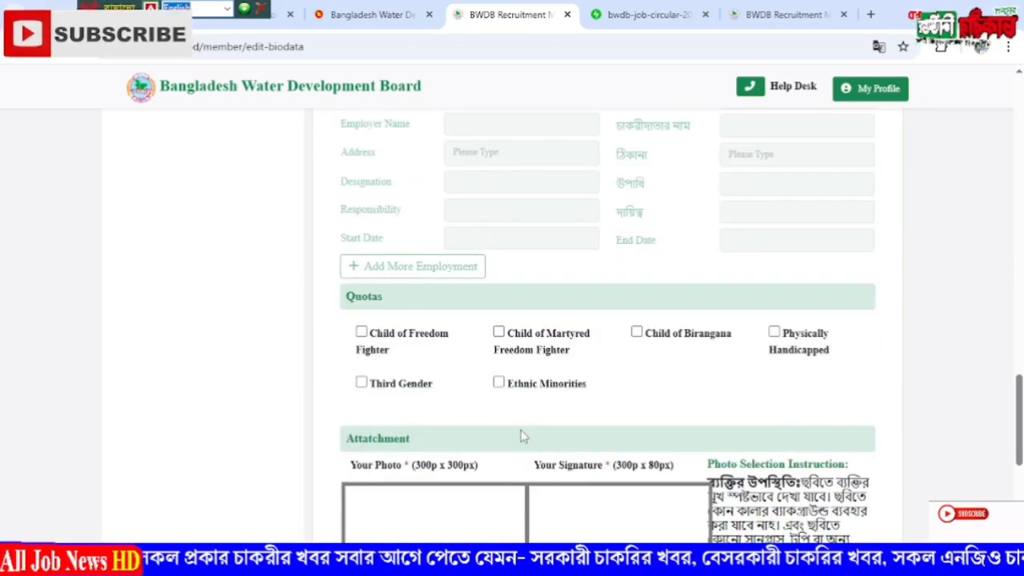
scroll(473, 353, down, 3)
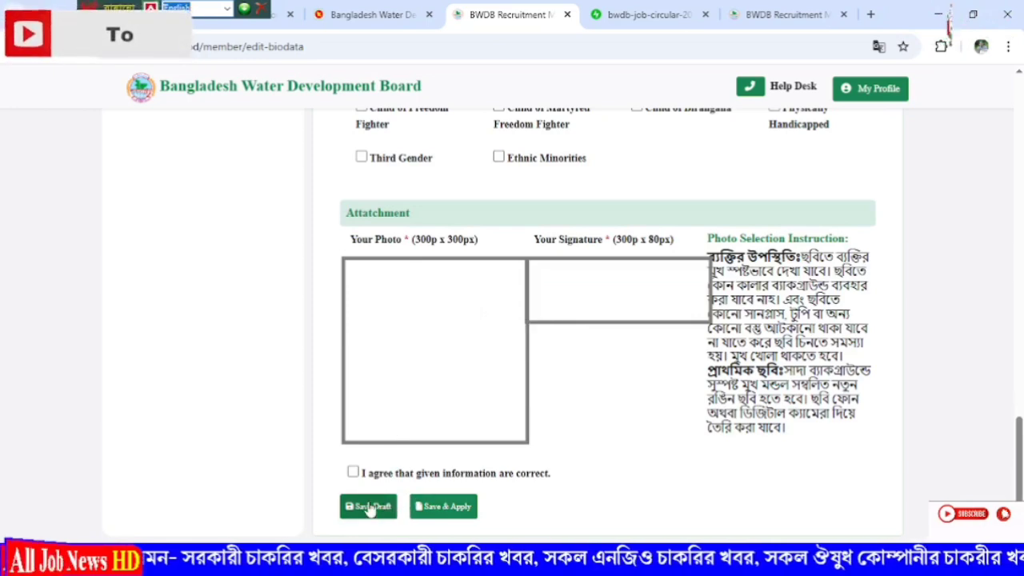
click(408, 337)
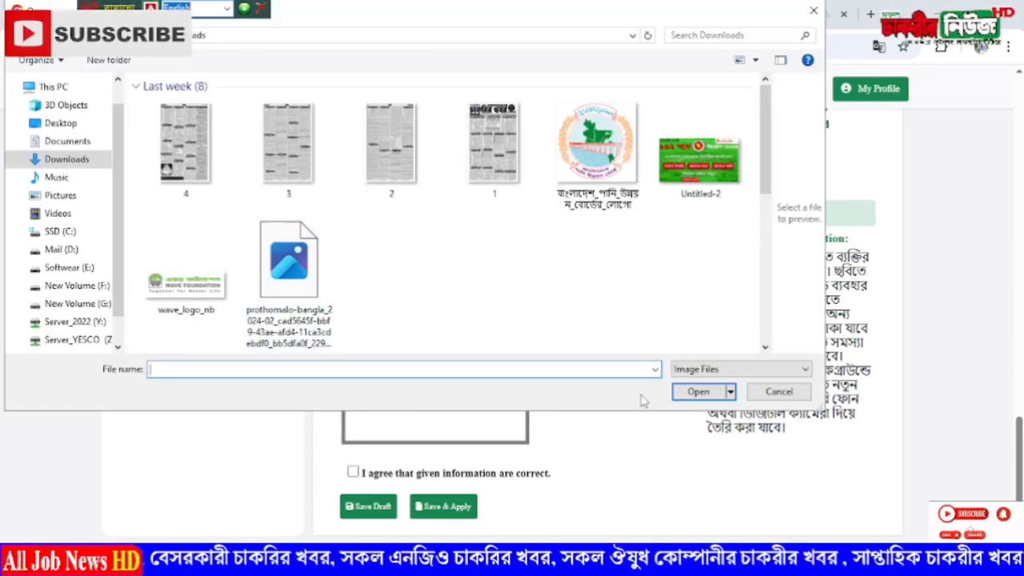
click(779, 392)
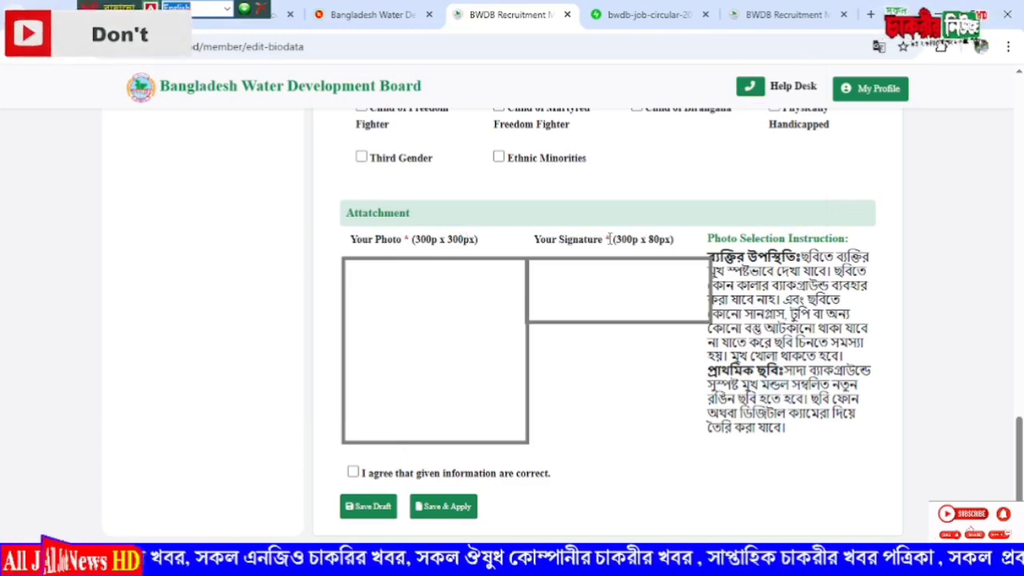
drag(616, 239, 633, 239)
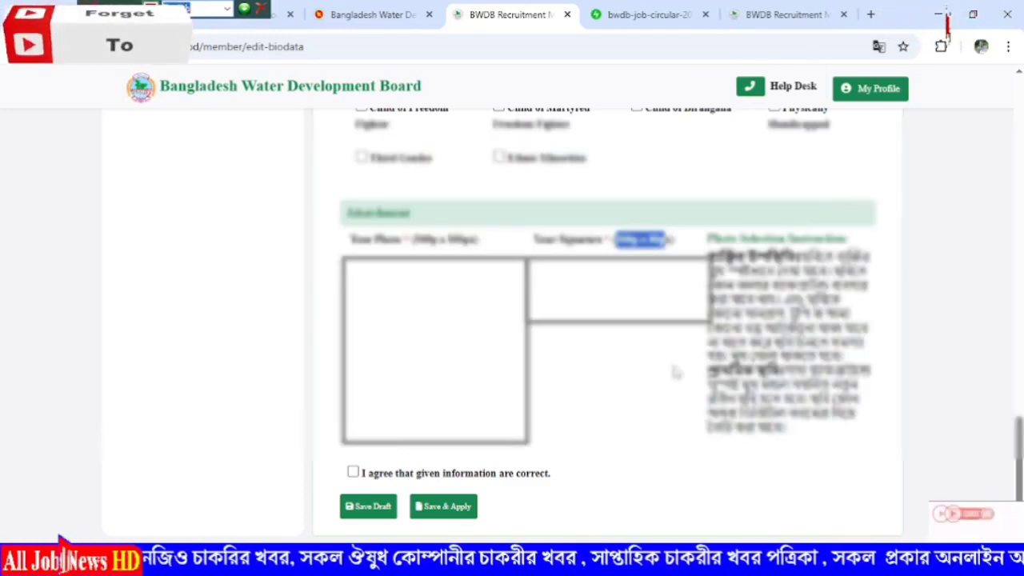
Upload the photo from Desktop > 300X300 and the signature image into the biodata attachments.
click(446, 360)
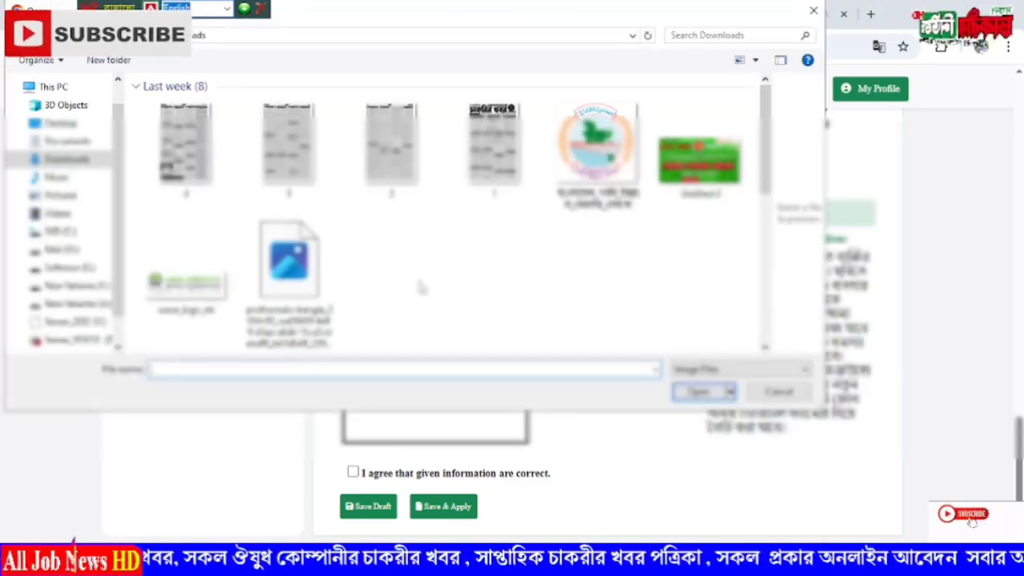
click(61, 124)
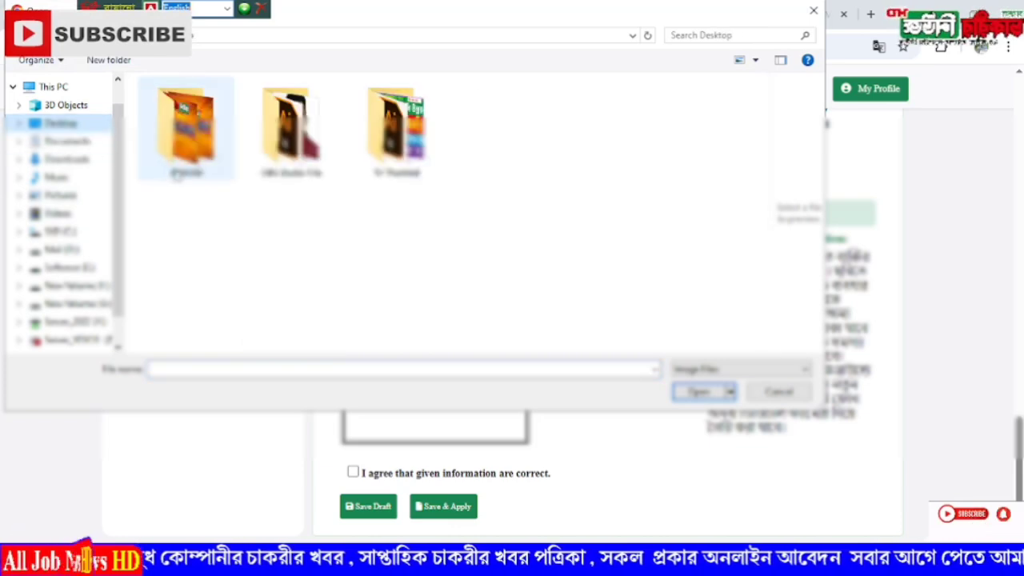
double_click(291, 125)
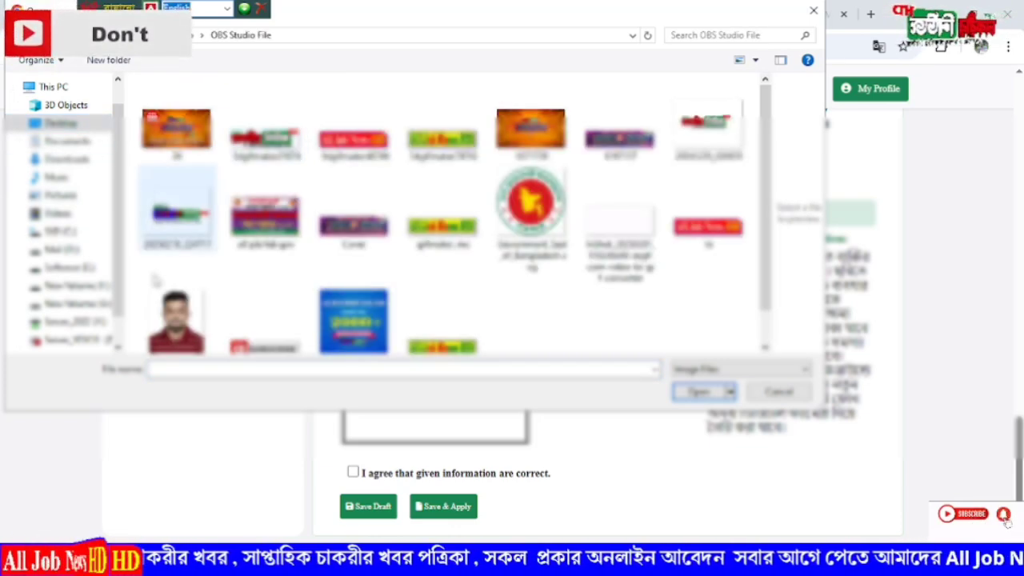
click(19, 35)
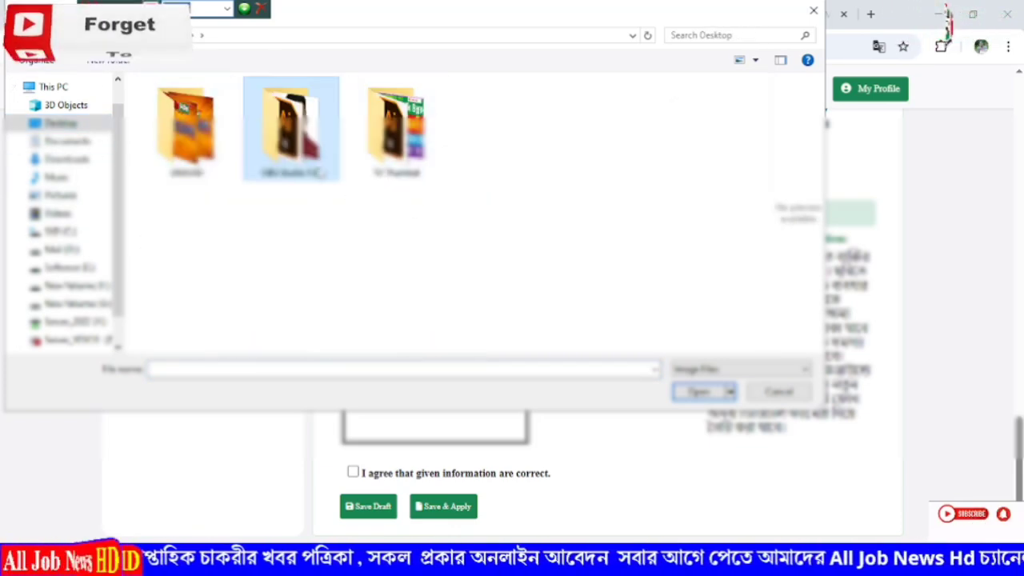
click(152, 141)
double_click(181, 131)
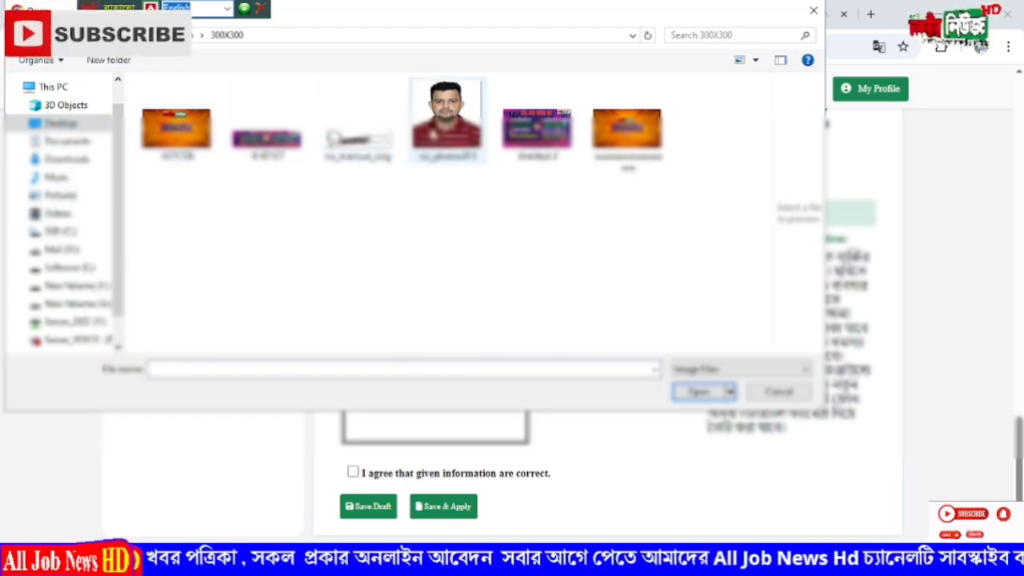
double_click(445, 137)
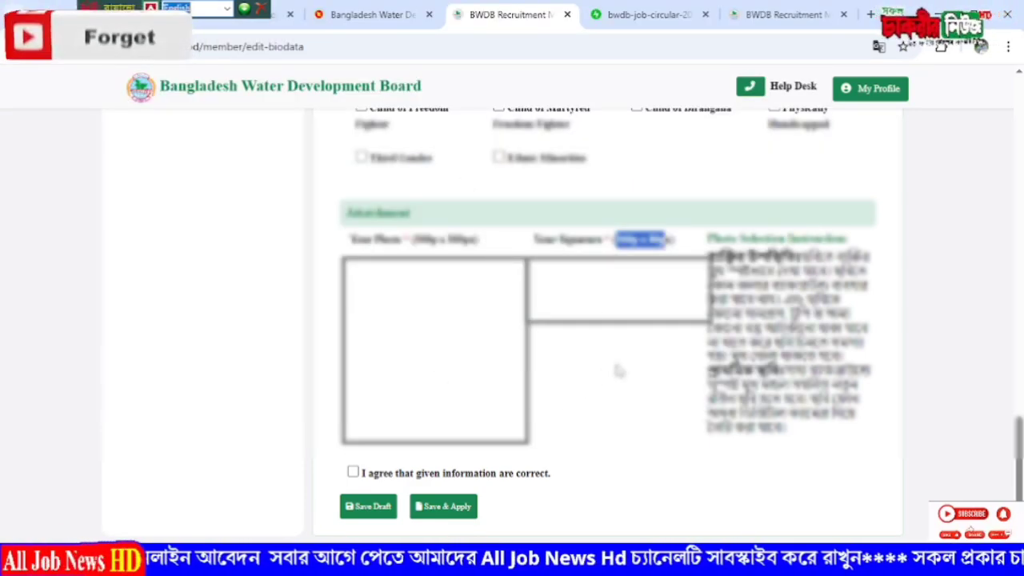
click(607, 297)
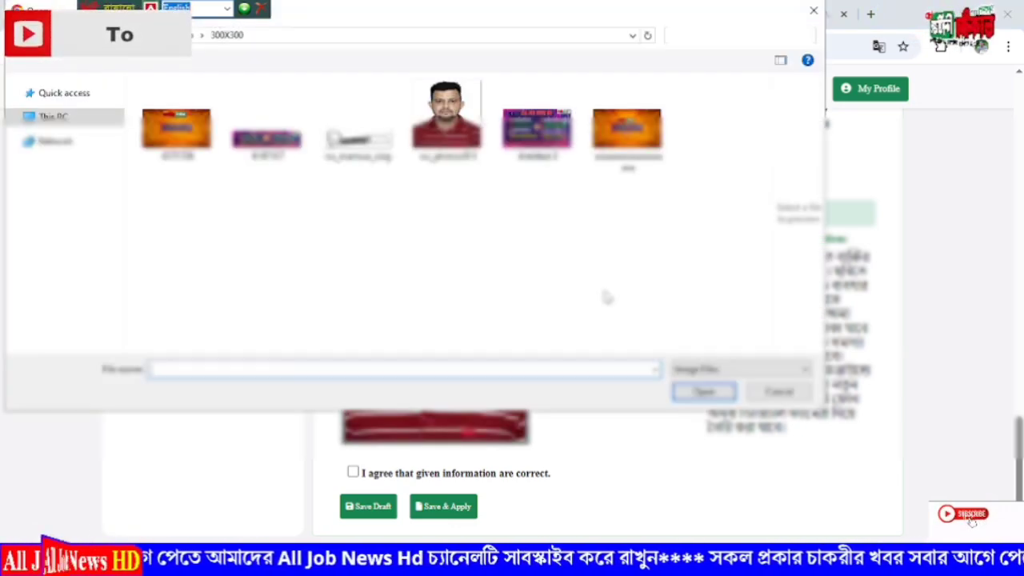
double_click(355, 165)
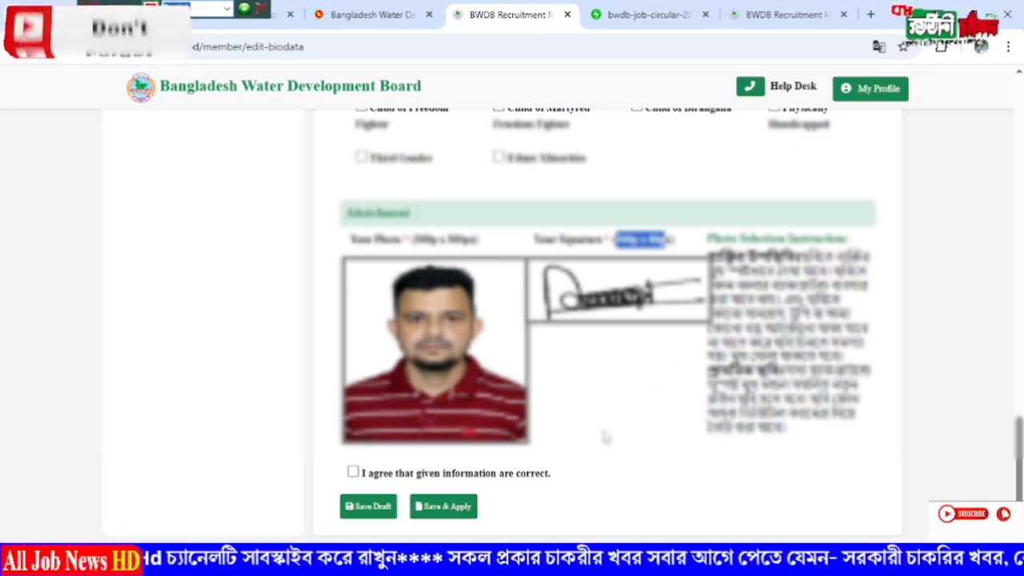
Attempt Save Draft and dismiss the 'Check input field' list of missing required fields.
click(384, 508)
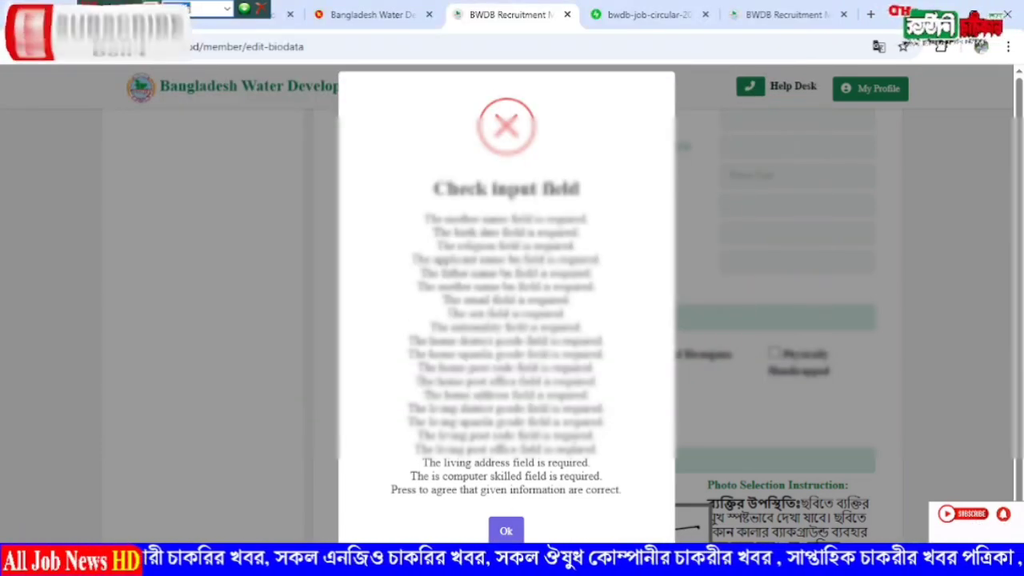
click(749, 242)
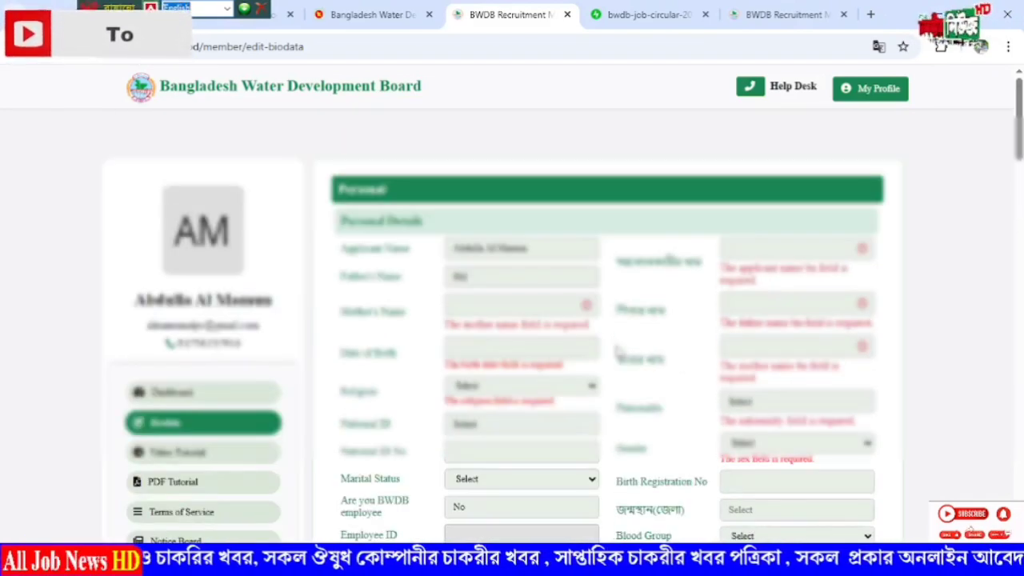
Choose the permanent address upazila and union.
scroll(552, 364, down, 1)
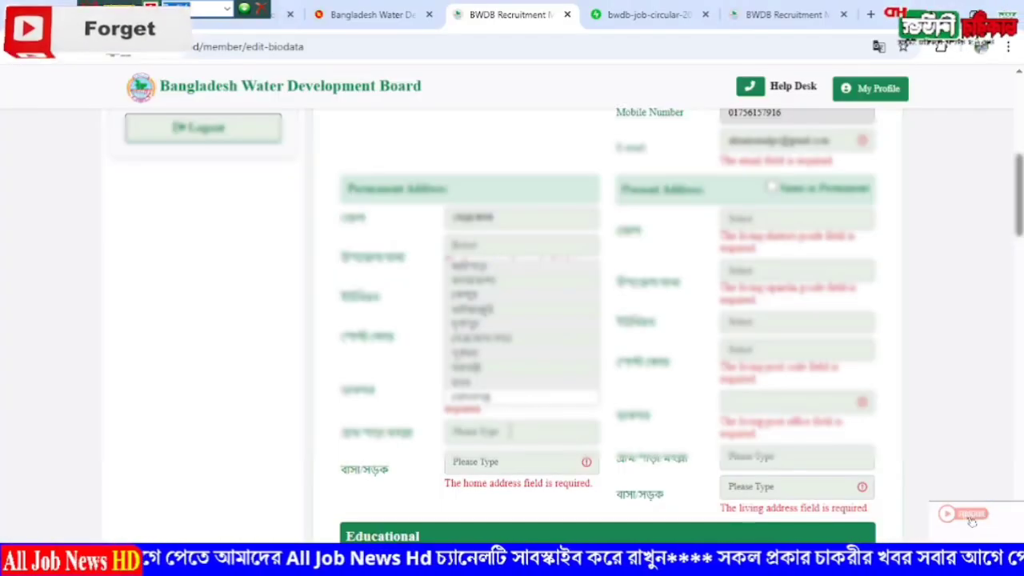
scroll(565, 307, up, 3)
scroll(564, 311, down, 2)
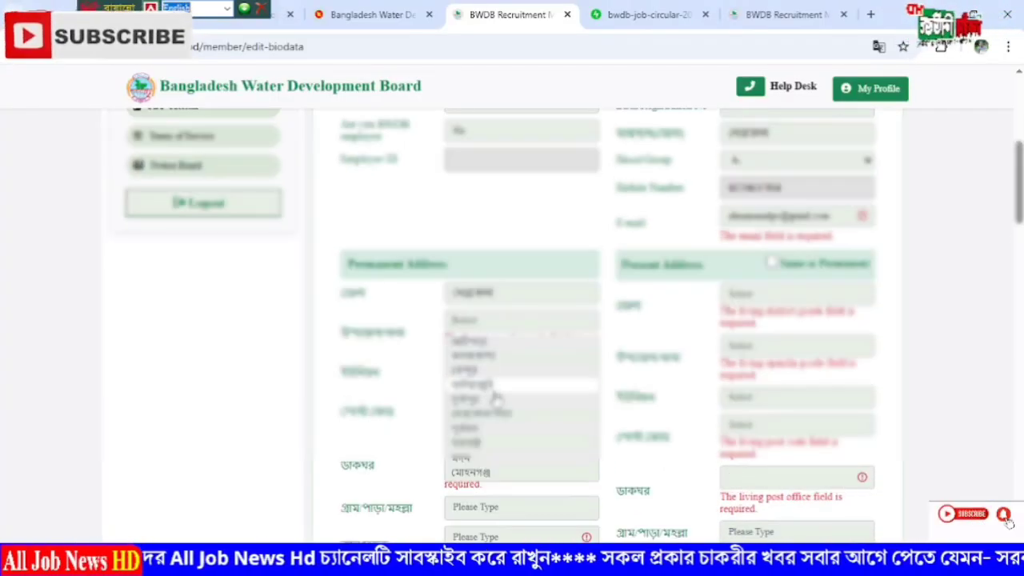
click(477, 427)
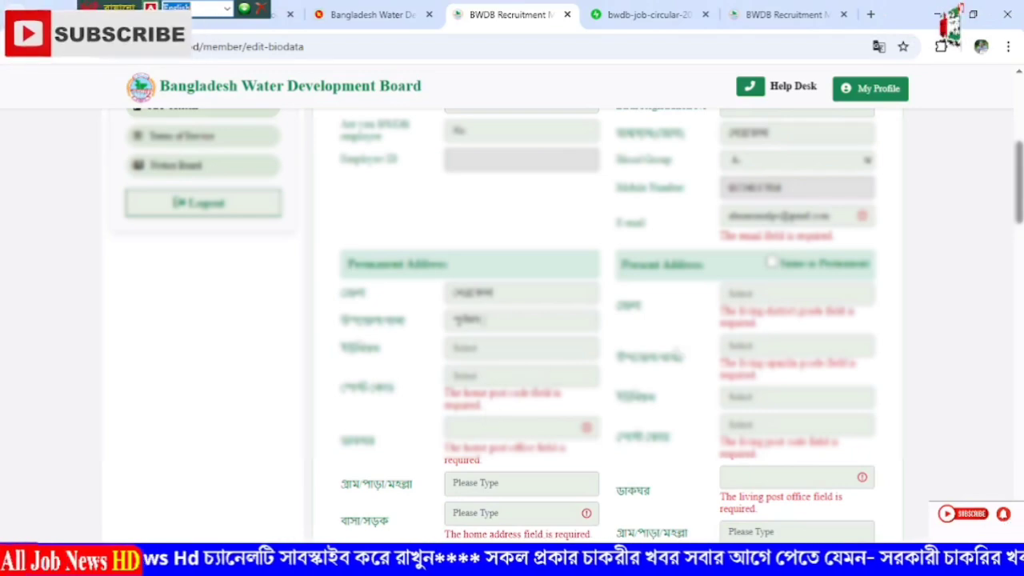
click(525, 355)
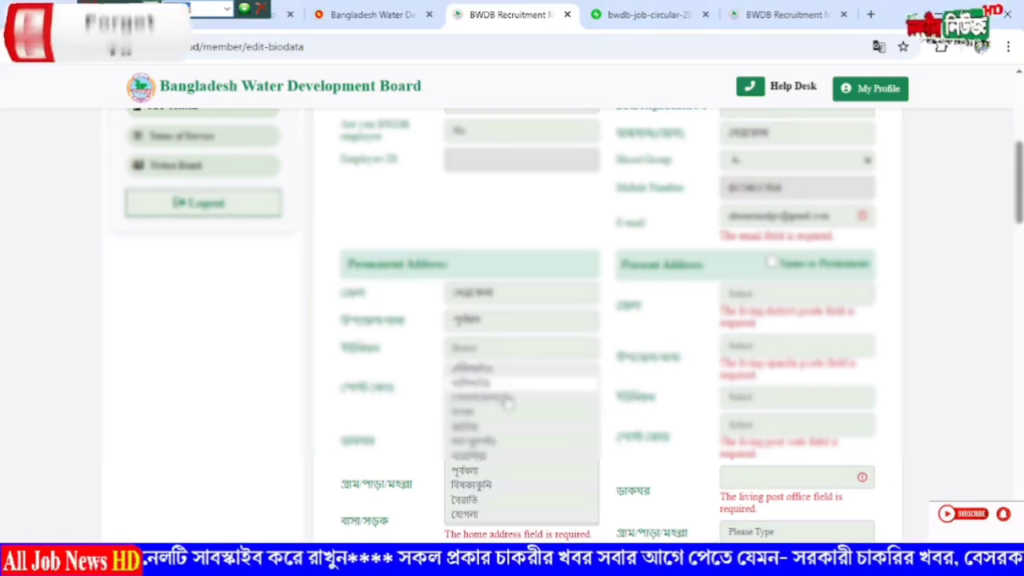
click(472, 500)
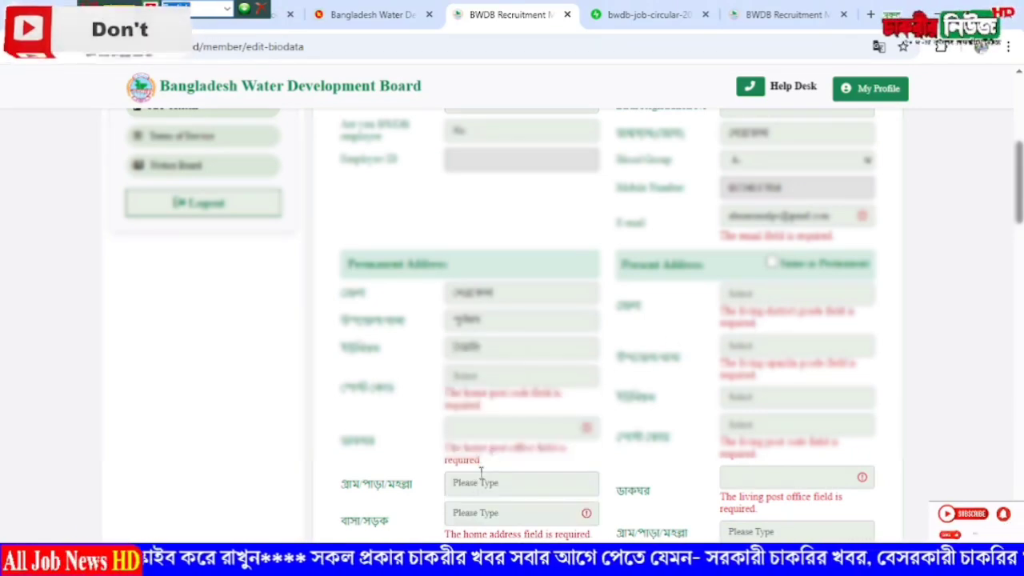
Set the permanent address post code and enter পূর্বধলা as the post office.
click(517, 376)
click(513, 381)
click(513, 382)
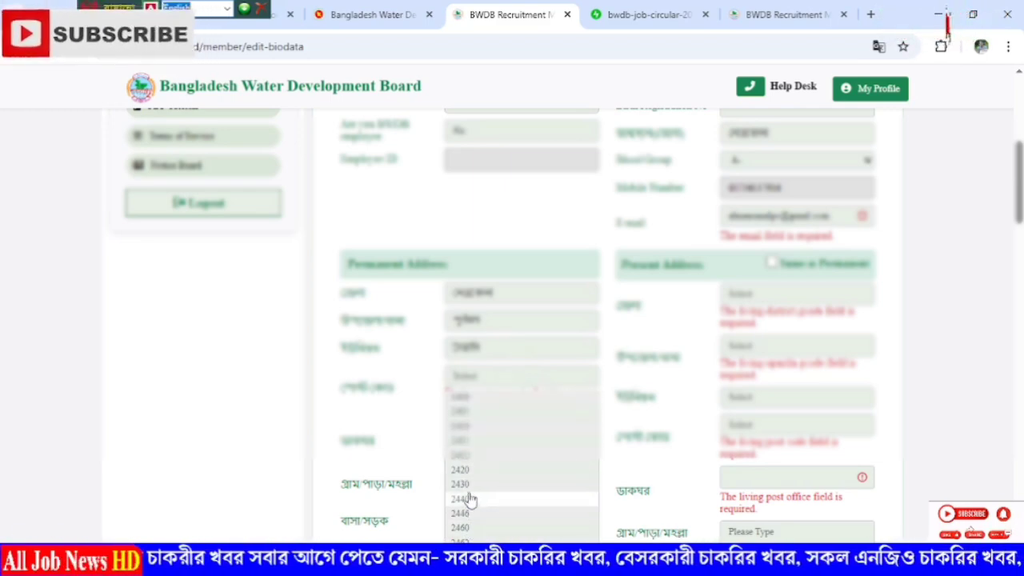
click(468, 426)
click(488, 406)
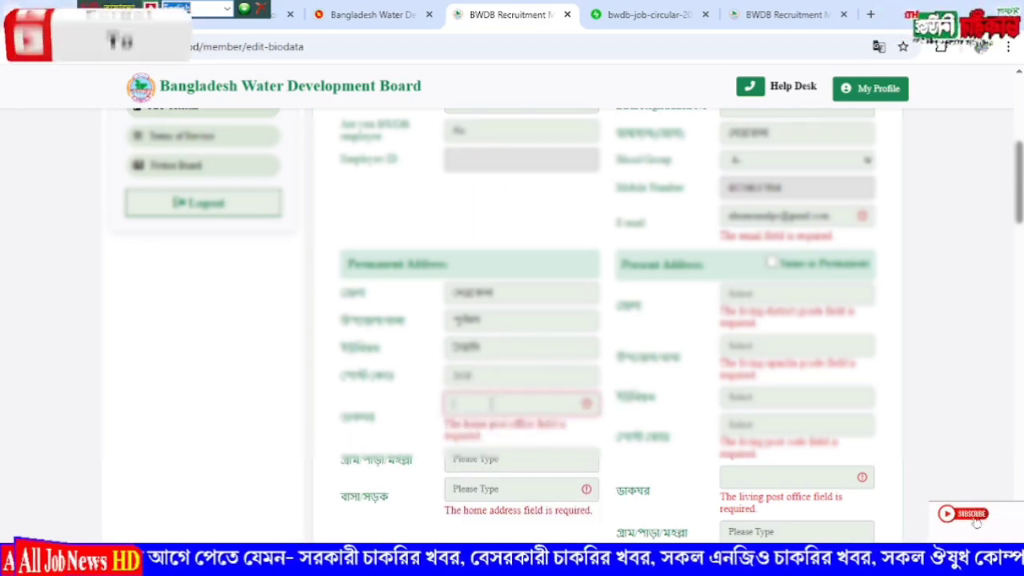
text(পূর্বধলা)
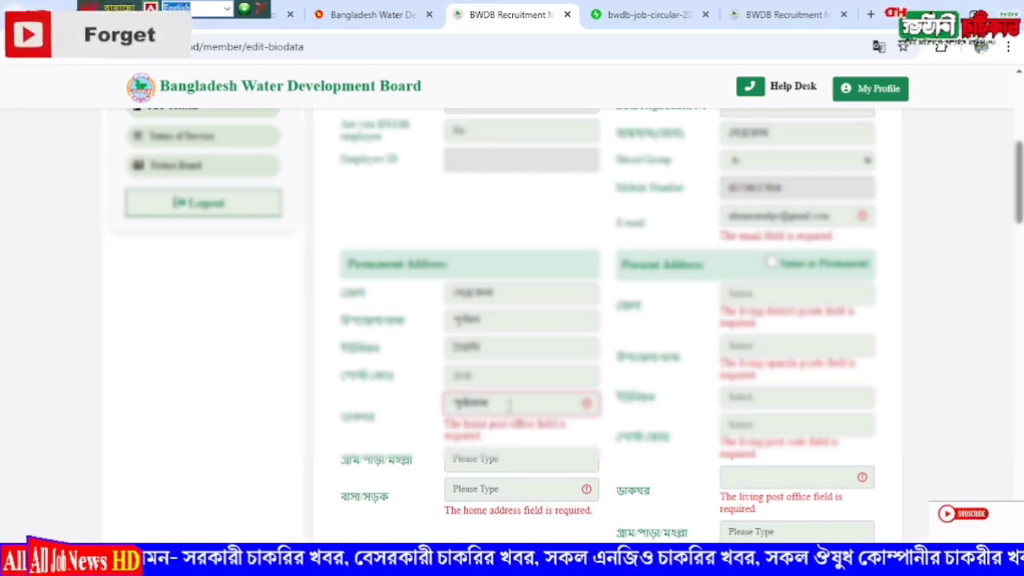
drag(509, 406, 392, 421)
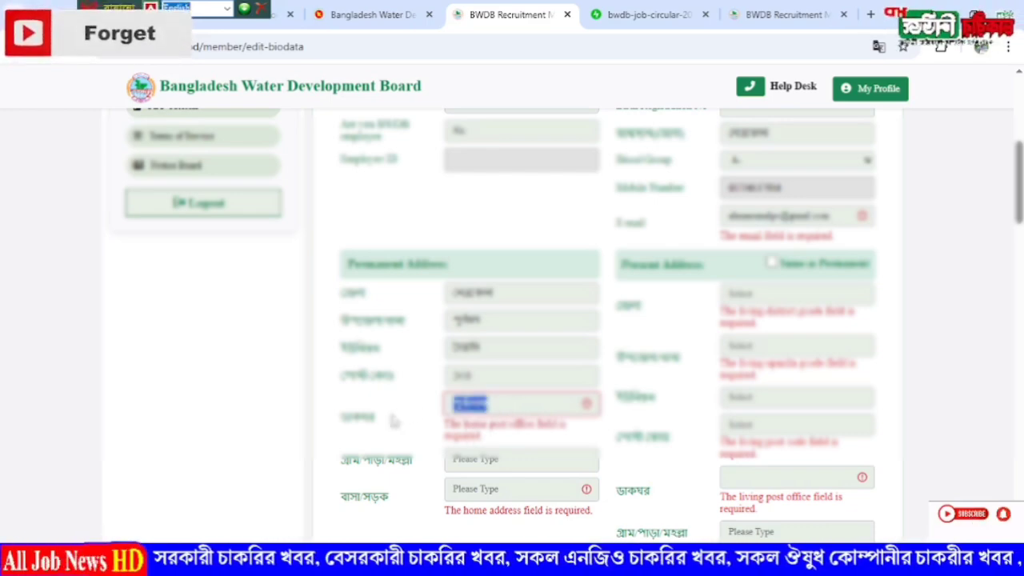
click(549, 379)
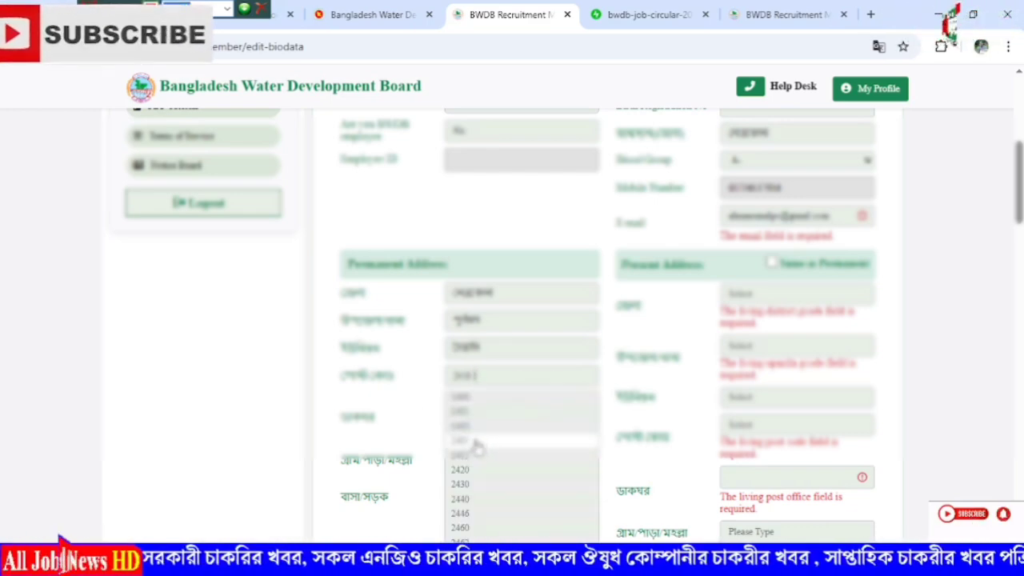
click(493, 413)
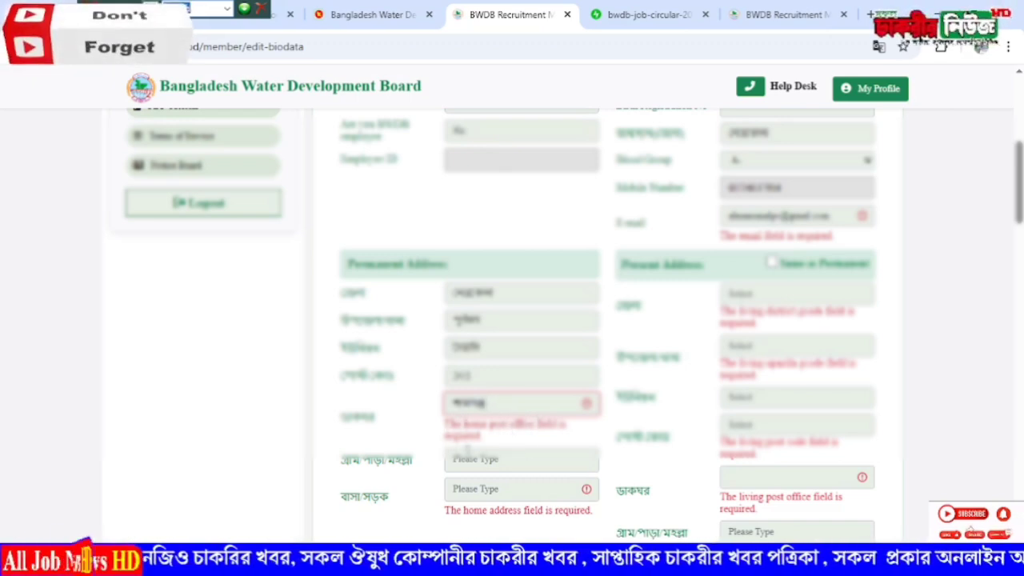
click(501, 462)
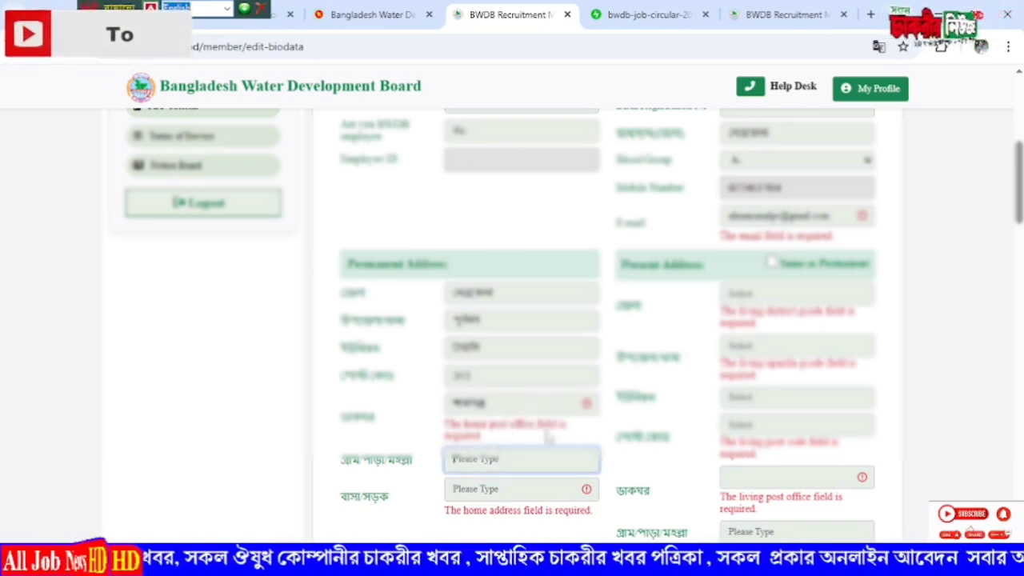
text(ম)
key(BackSpace)
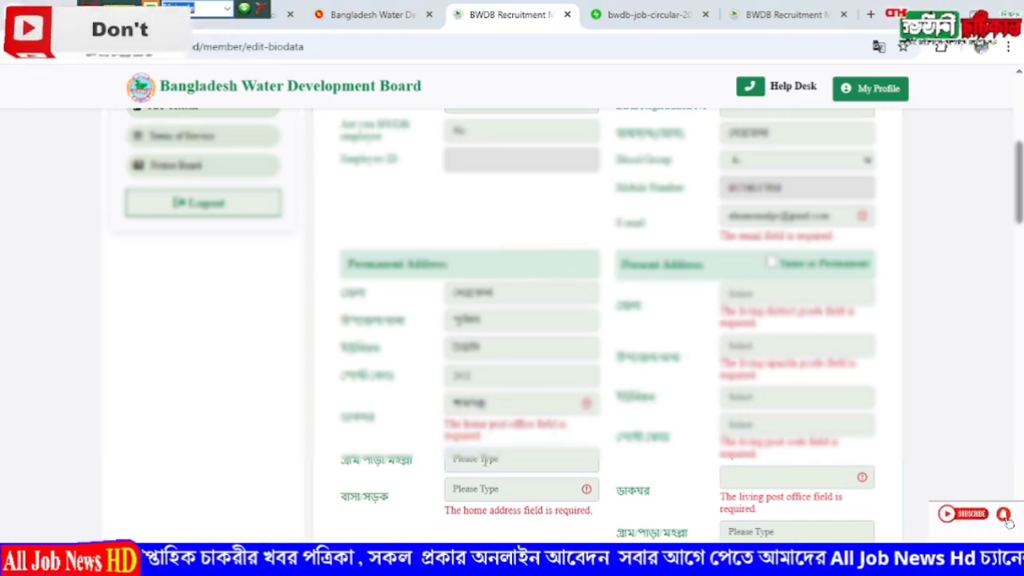
text(শ)
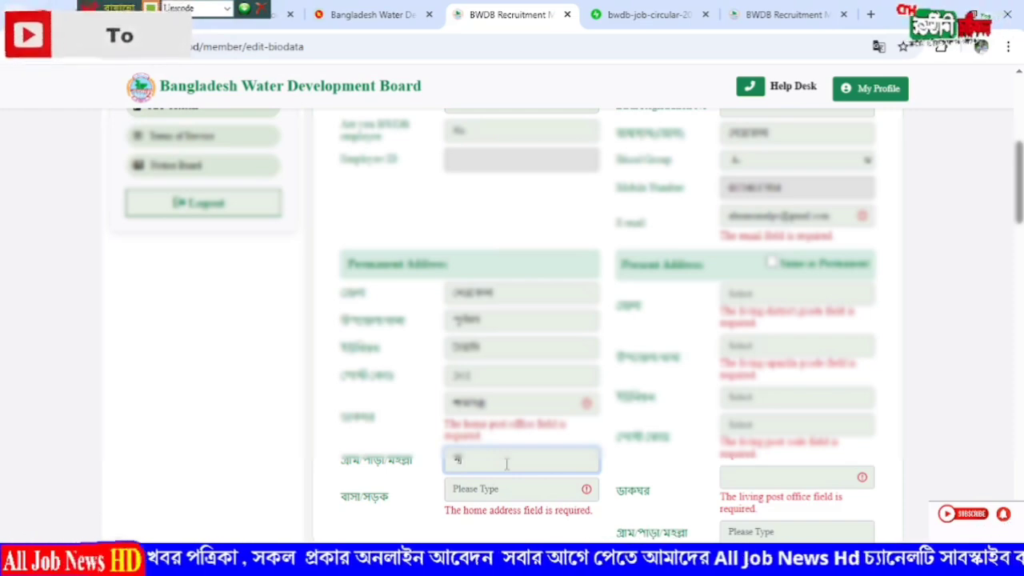
text(ব)
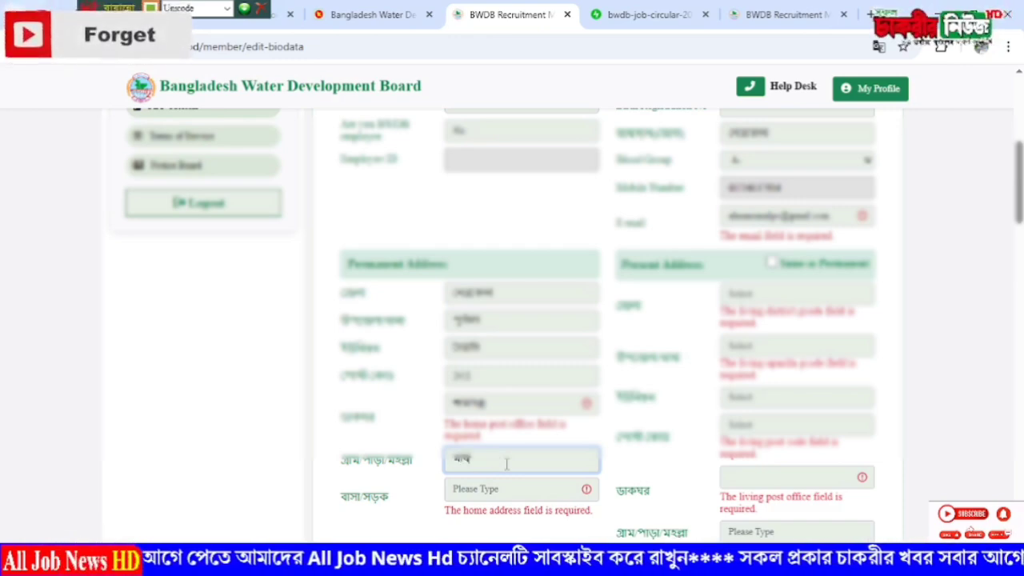
key(BackSpace)
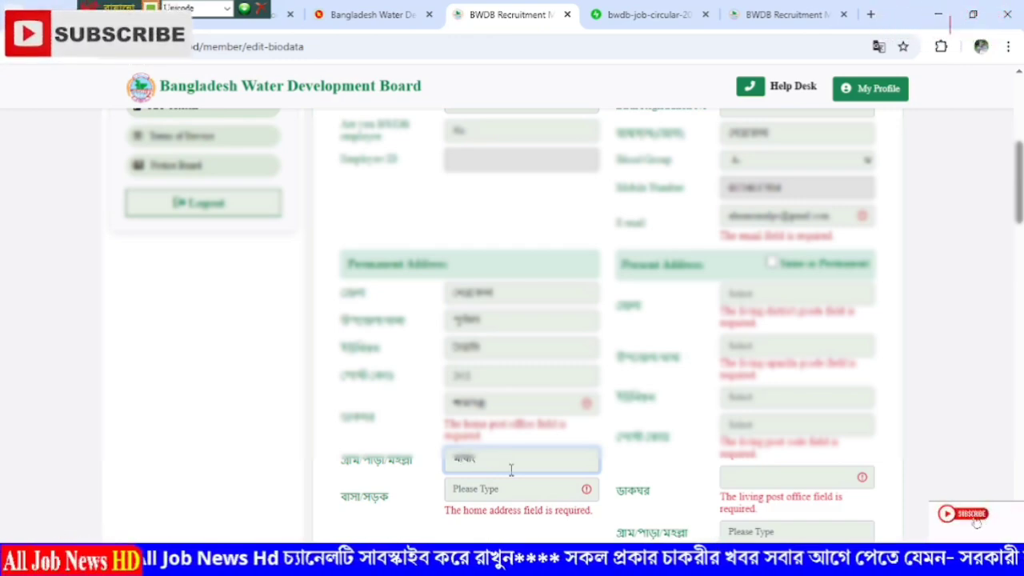
click(507, 486)
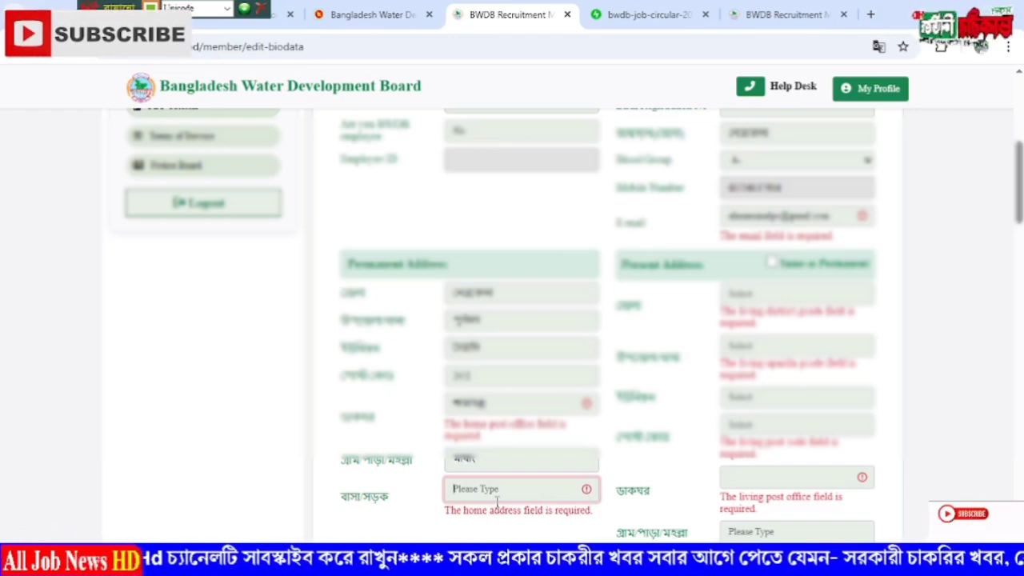
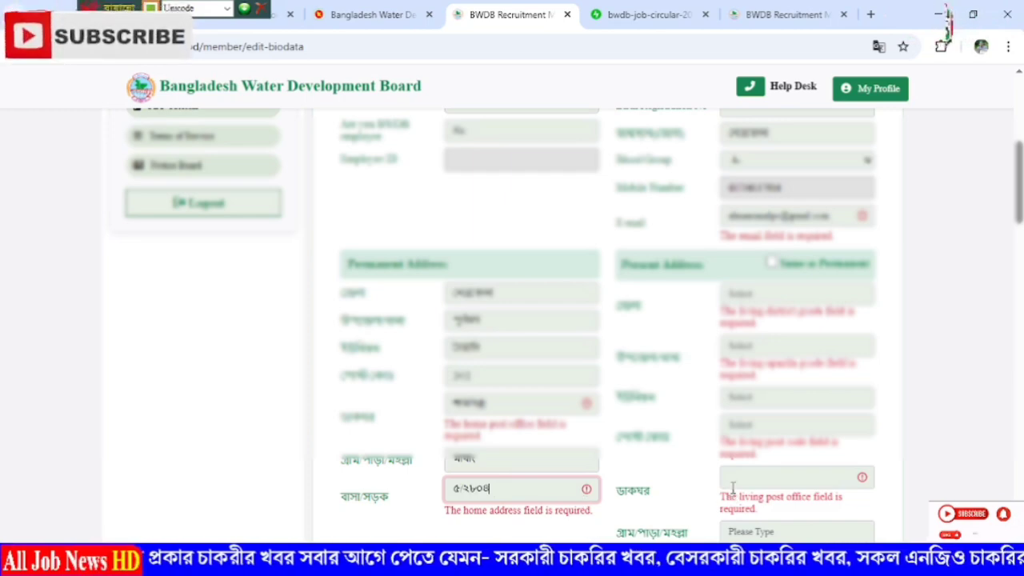
click(771, 263)
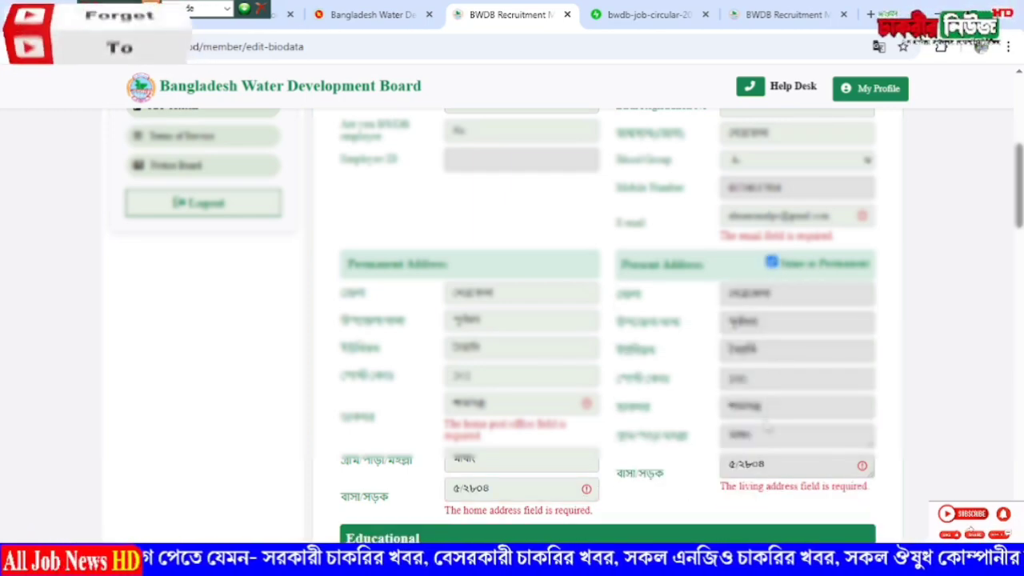
scroll(767, 426, down, 2)
scroll(635, 379, down, 1)
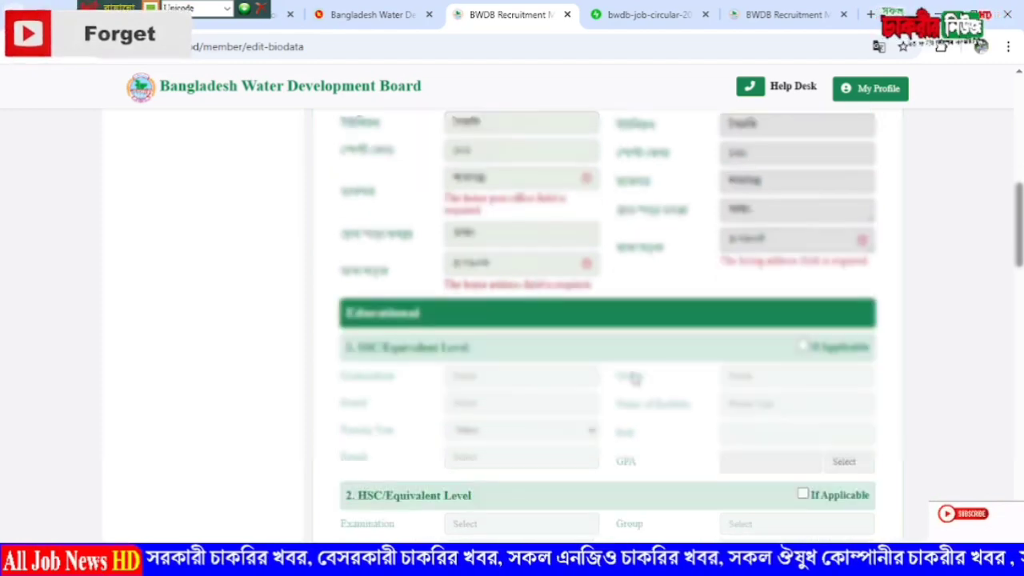
scroll(632, 377, down, 1)
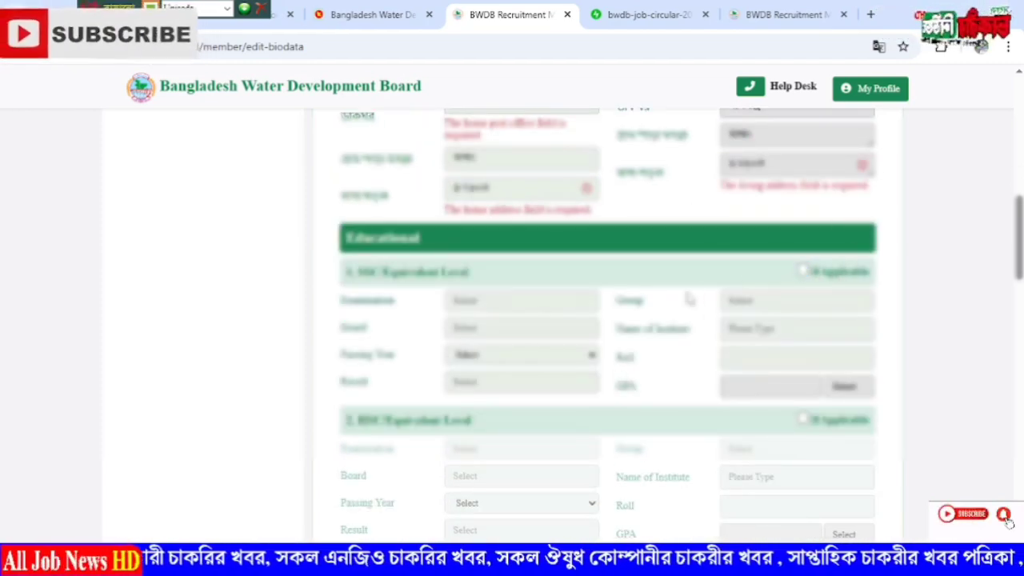
scroll(684, 316, down, 5)
scroll(680, 320, up, 2)
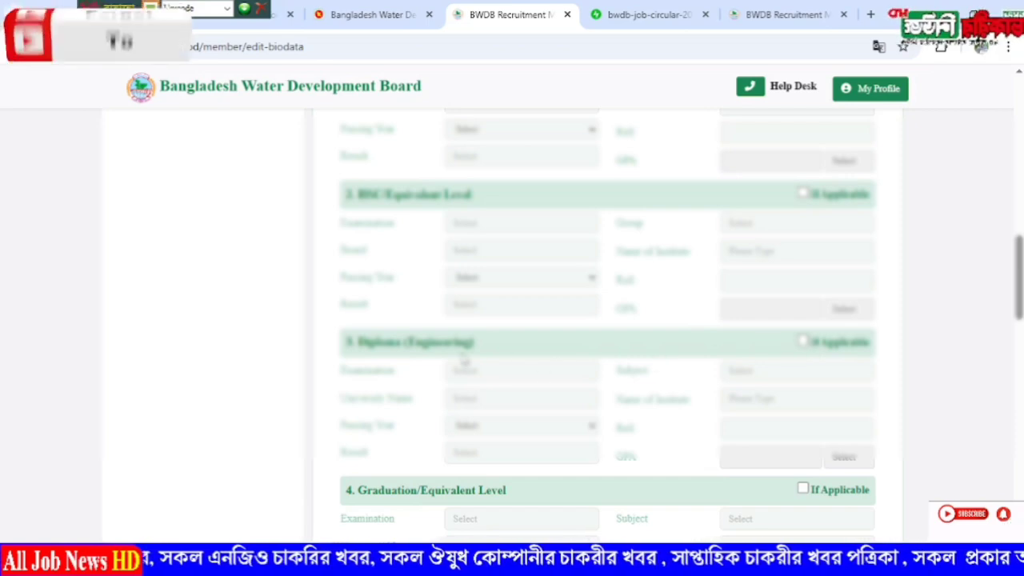
scroll(656, 300, up, 10)
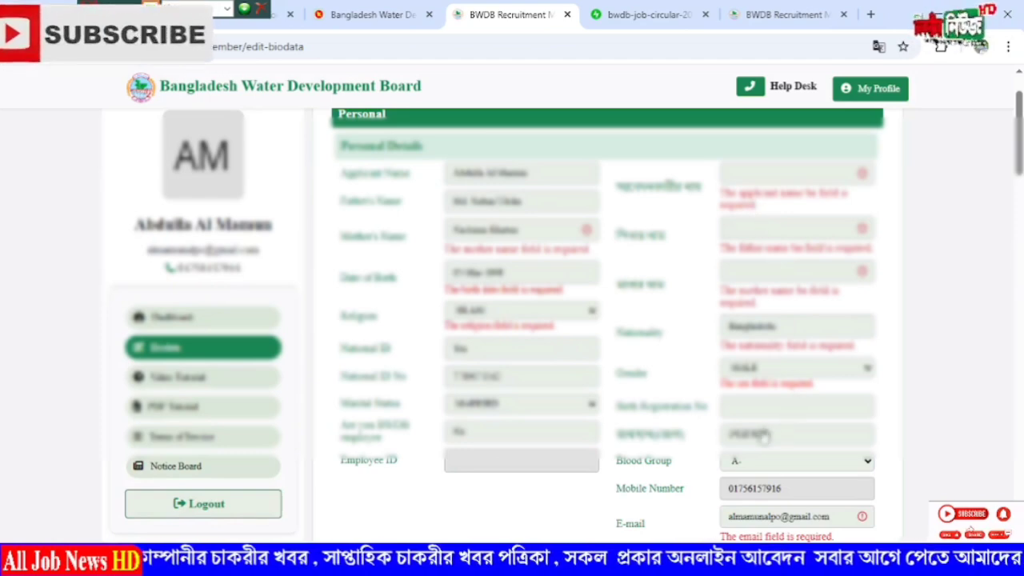
Enter the applicant's full name in Bangla, correcting a mistyped letter.
click(747, 174)
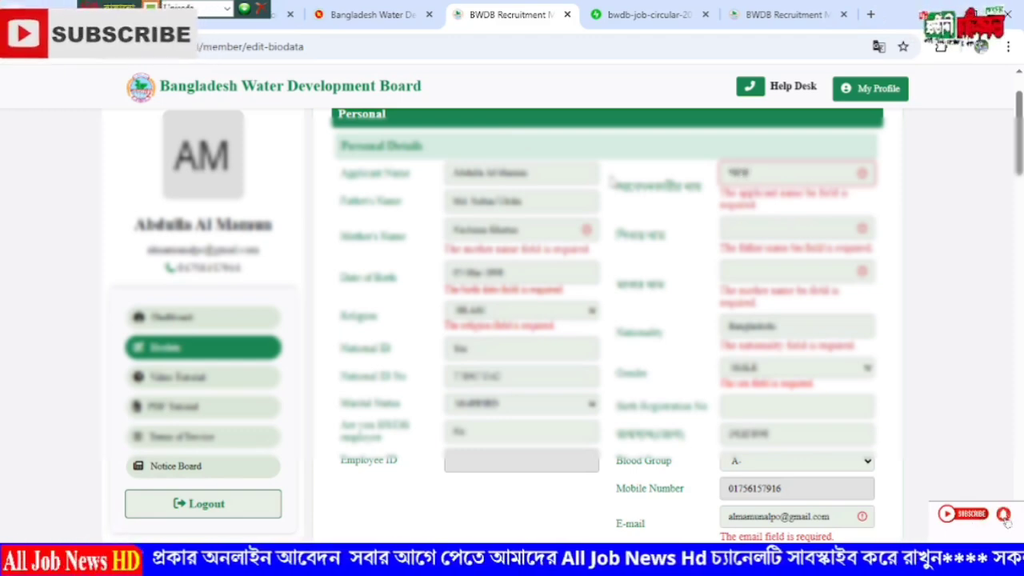
key(BackSpace)
key(BackSpace)
key(BackSpace)
key(BackSpace)
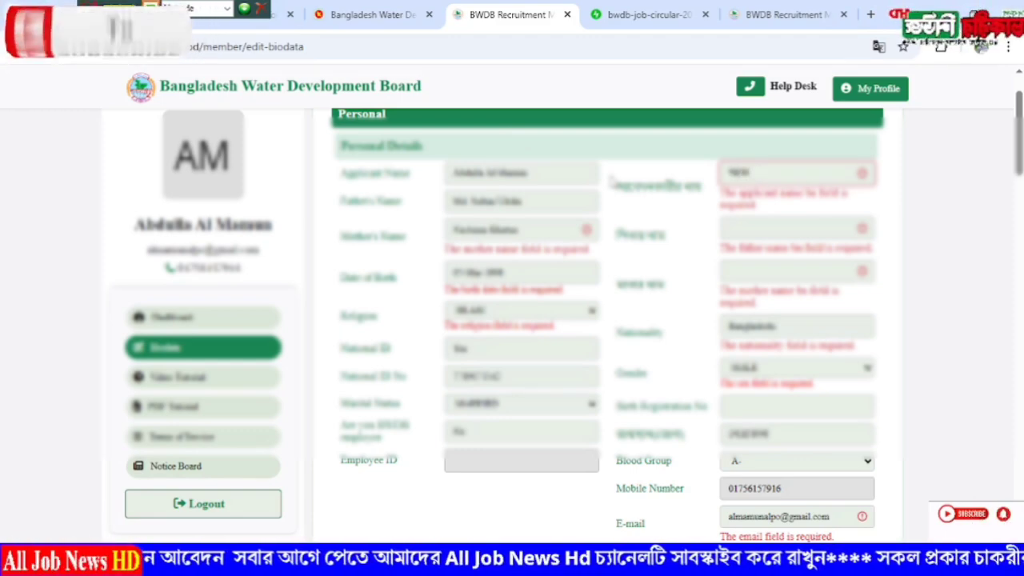
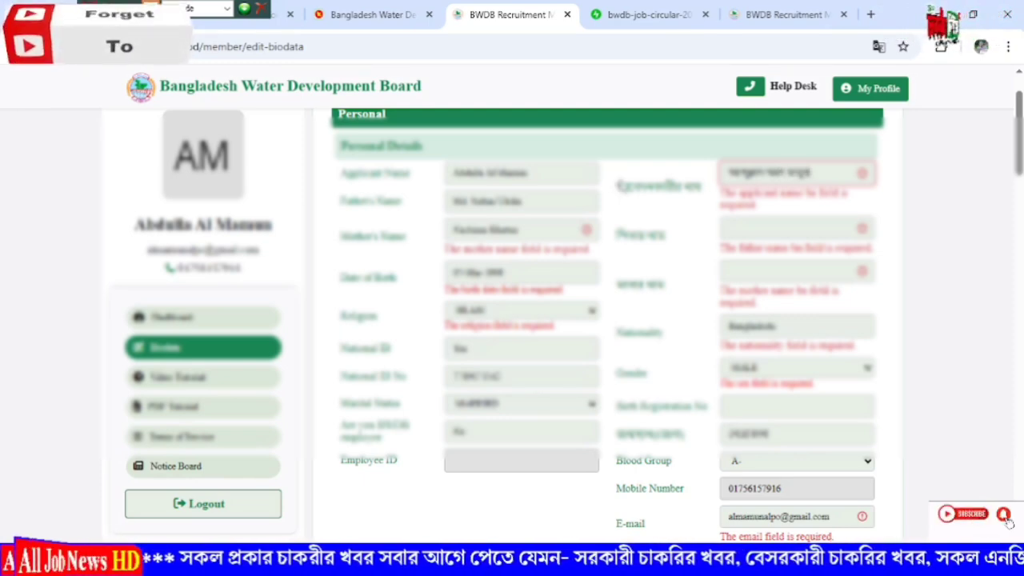
key(Tab)
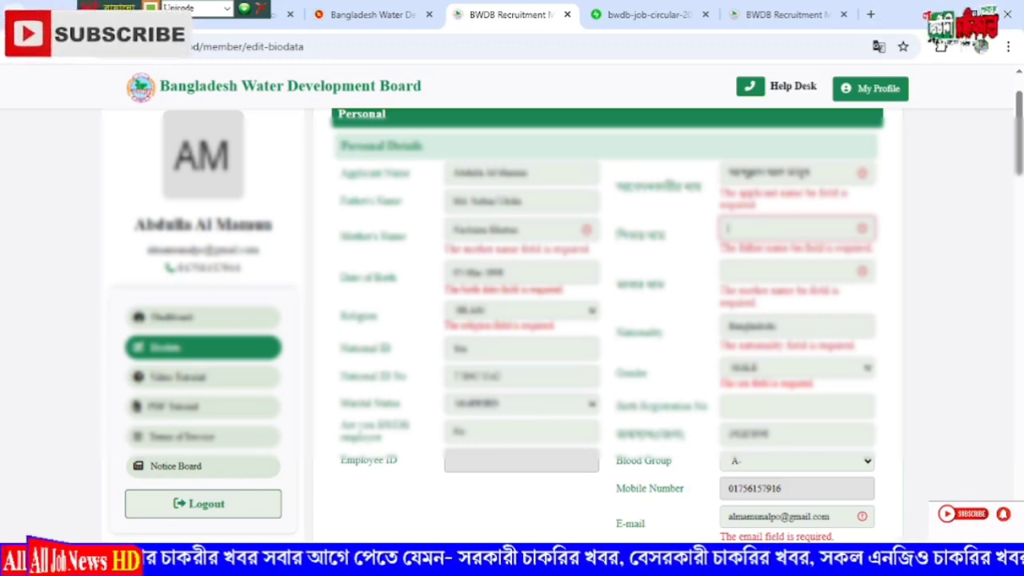
Scroll down to the Computer Skill section and open the computer-knowledge dropdown.
click(610, 562)
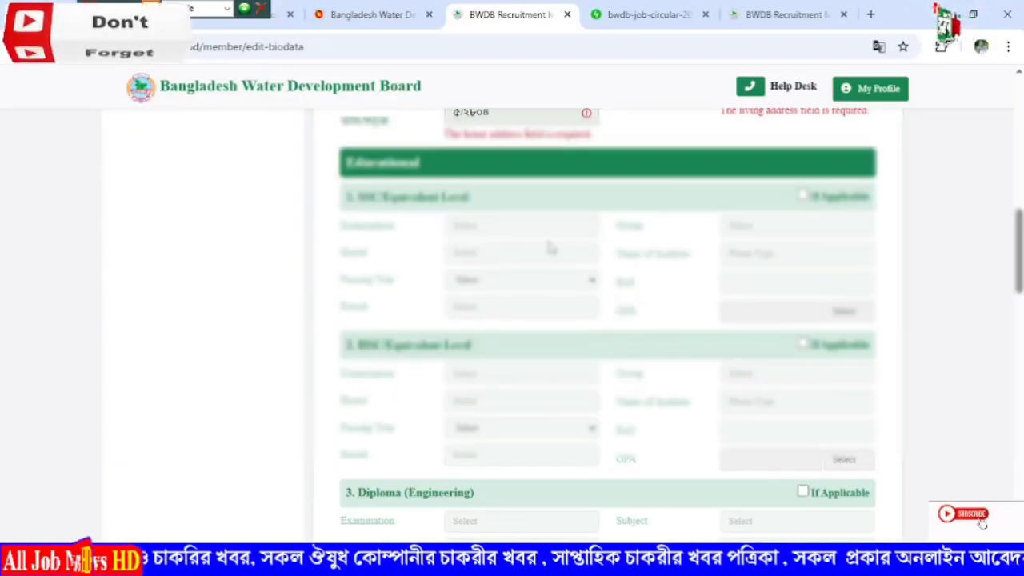
scroll(549, 248, down, 5)
scroll(543, 329, down, 5)
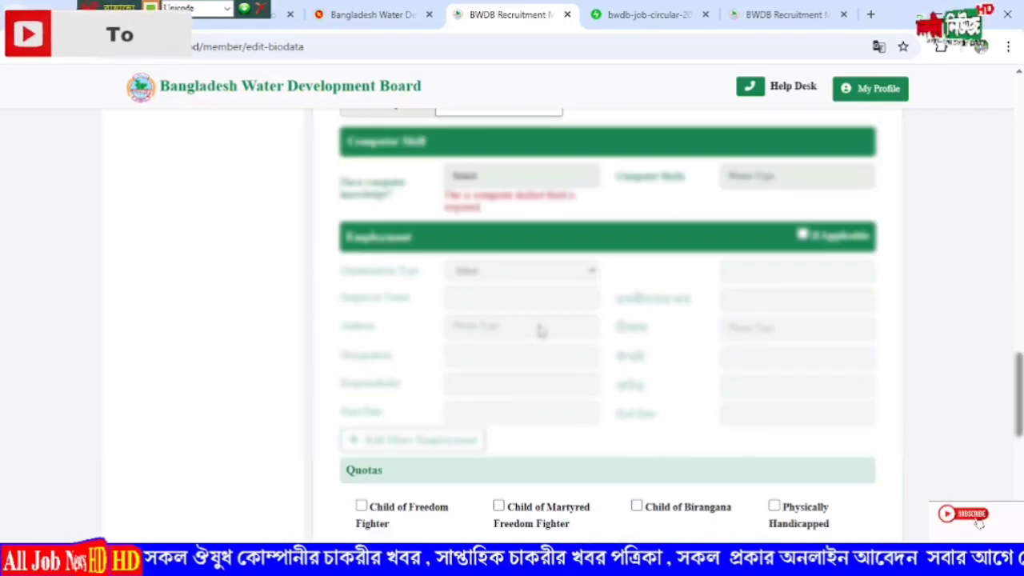
scroll(539, 323, up, 4)
scroll(528, 316, down, 1)
scroll(528, 316, down, 1)
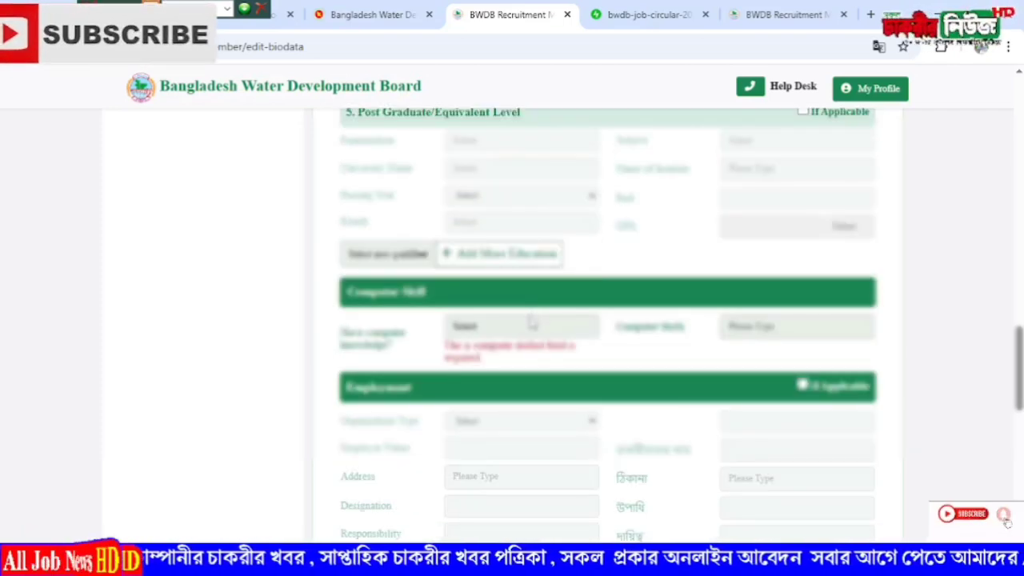
click(528, 328)
Answer Yes to computer knowledge and start the computer skills entry.
click(503, 366)
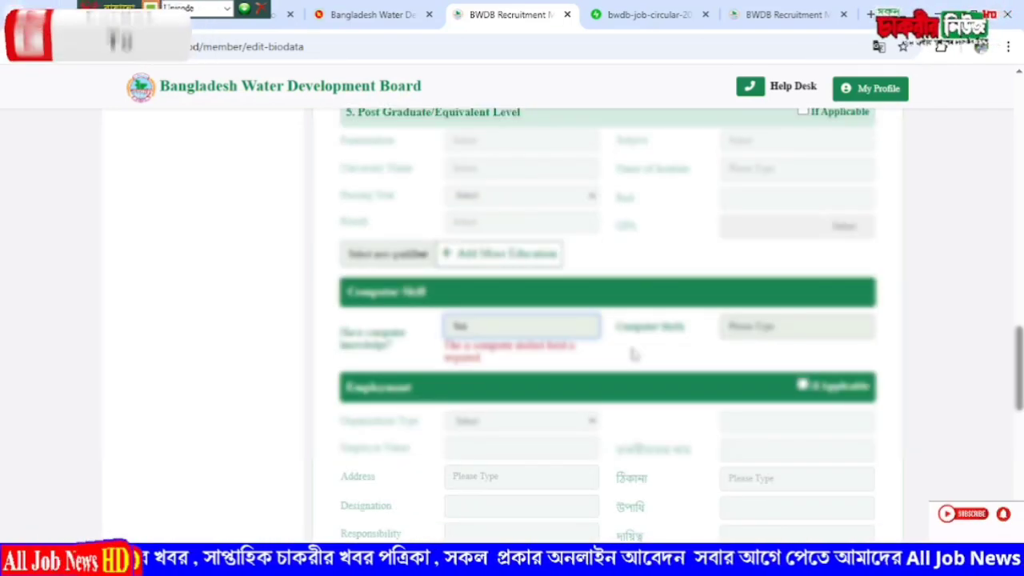
click(736, 326)
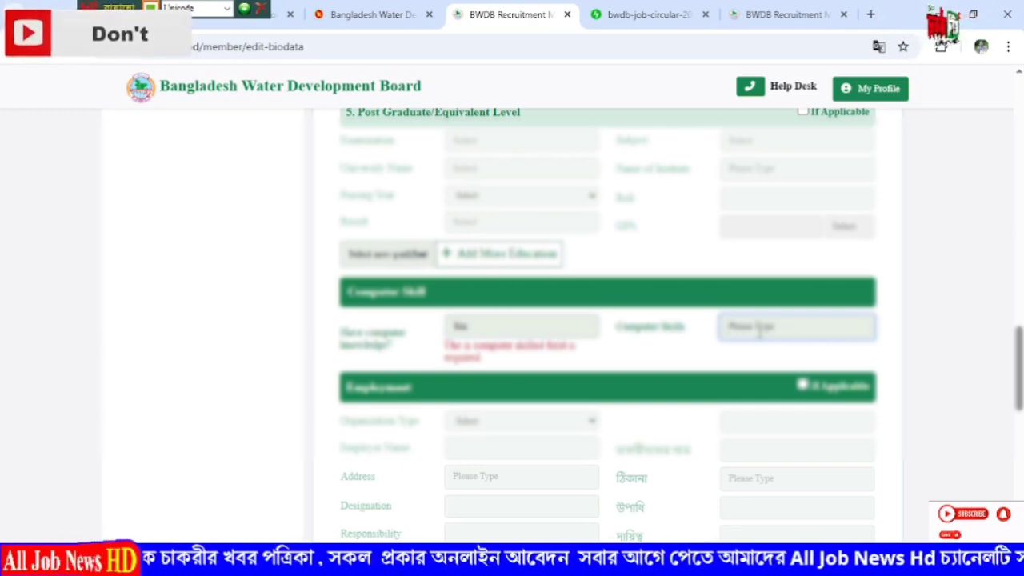
scroll(532, 268, up, 3)
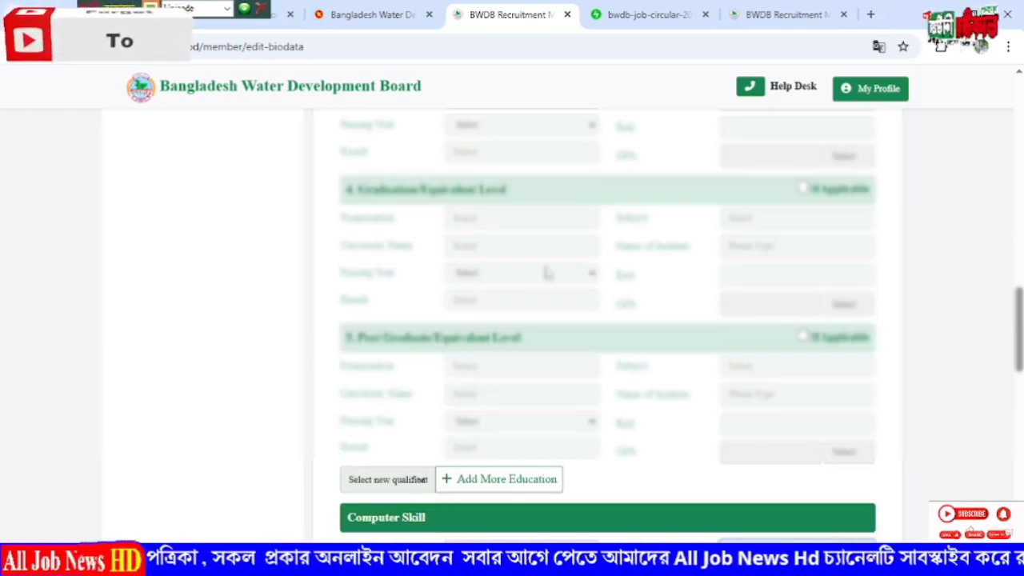
scroll(677, 286, up, 6)
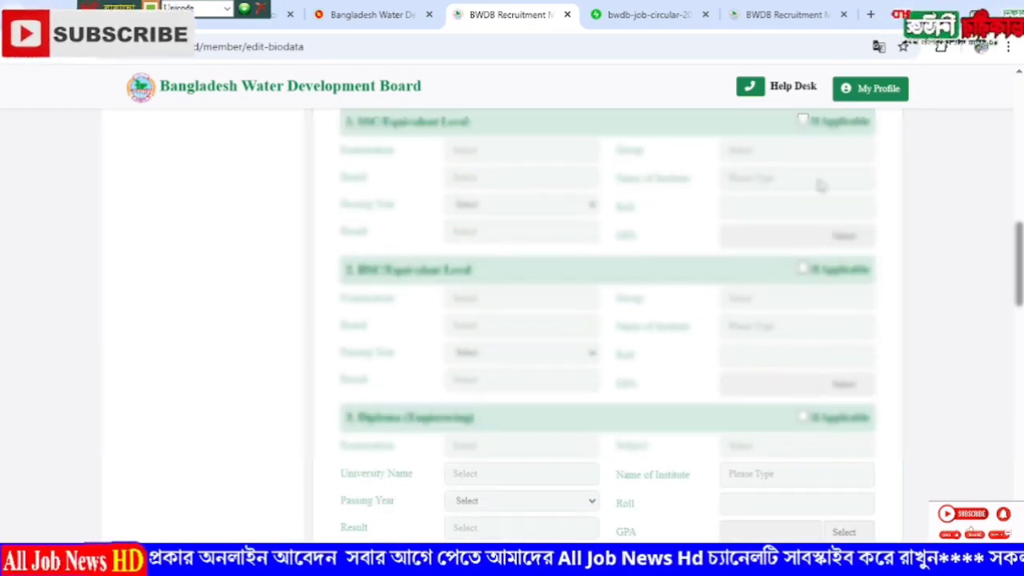
Mark SSC as applicable, choose এস.এস.সি as the examination and pick its group.
click(804, 272)
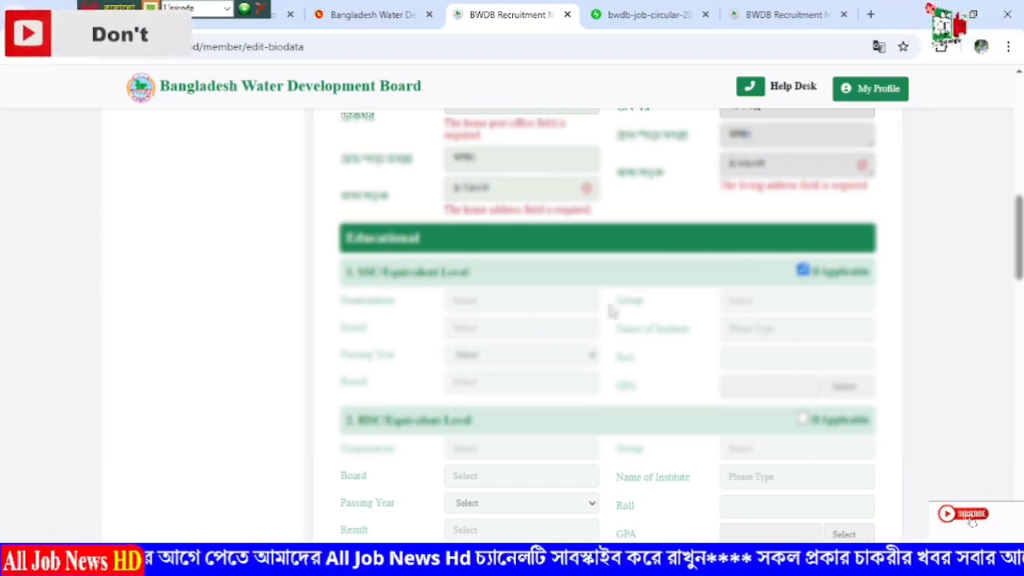
click(826, 312)
click(524, 318)
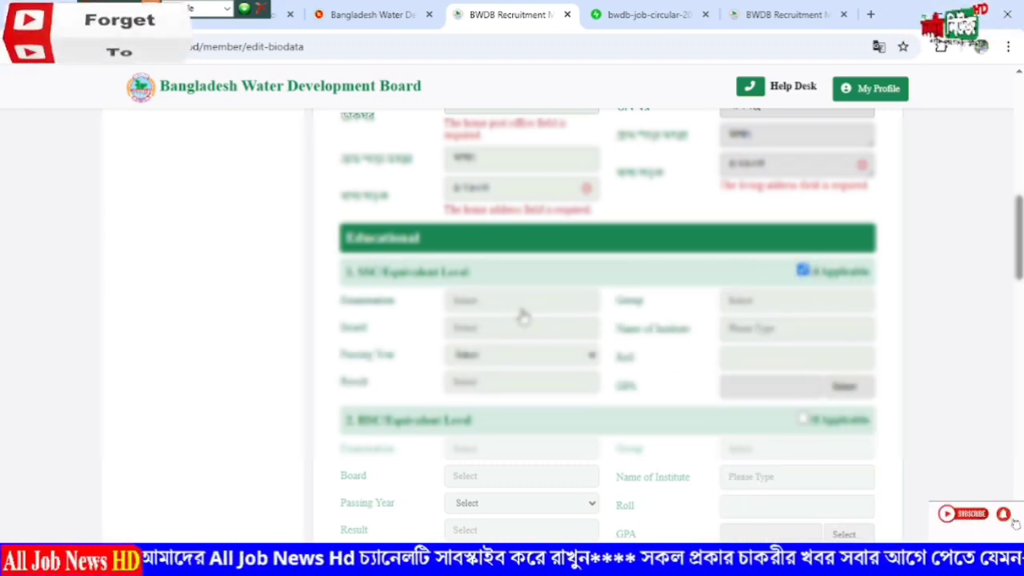
click(512, 308)
click(507, 320)
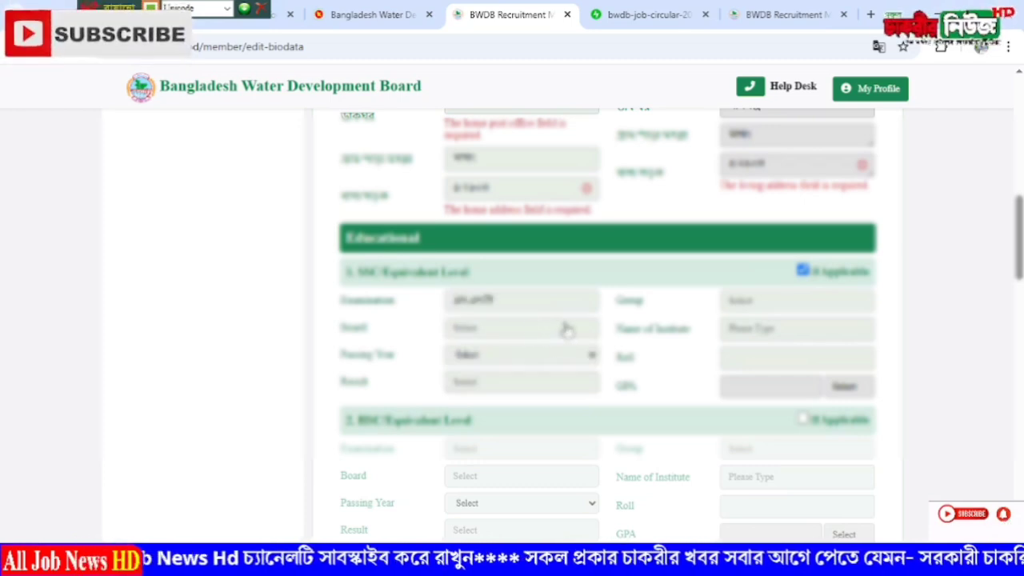
click(757, 304)
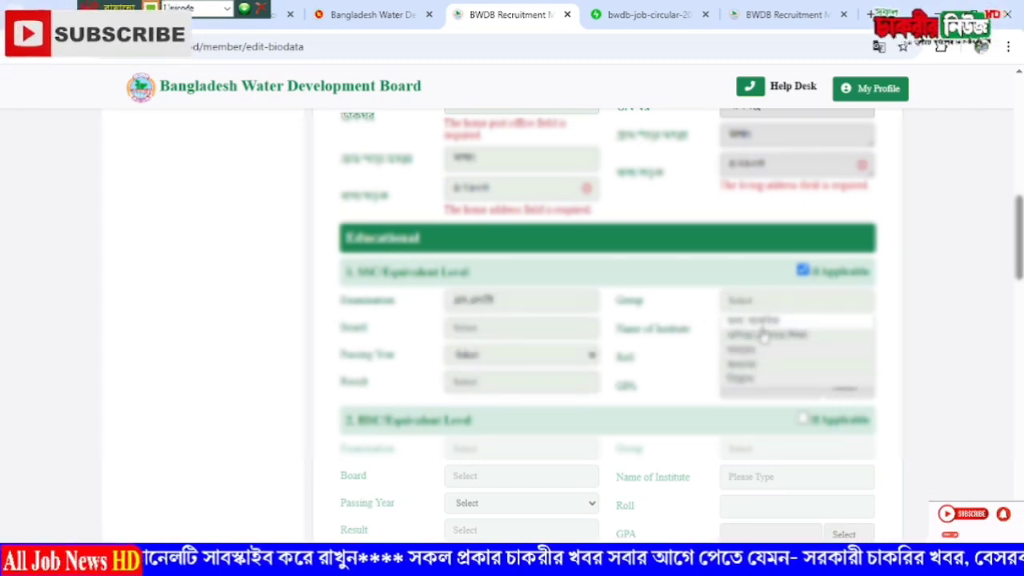
click(760, 321)
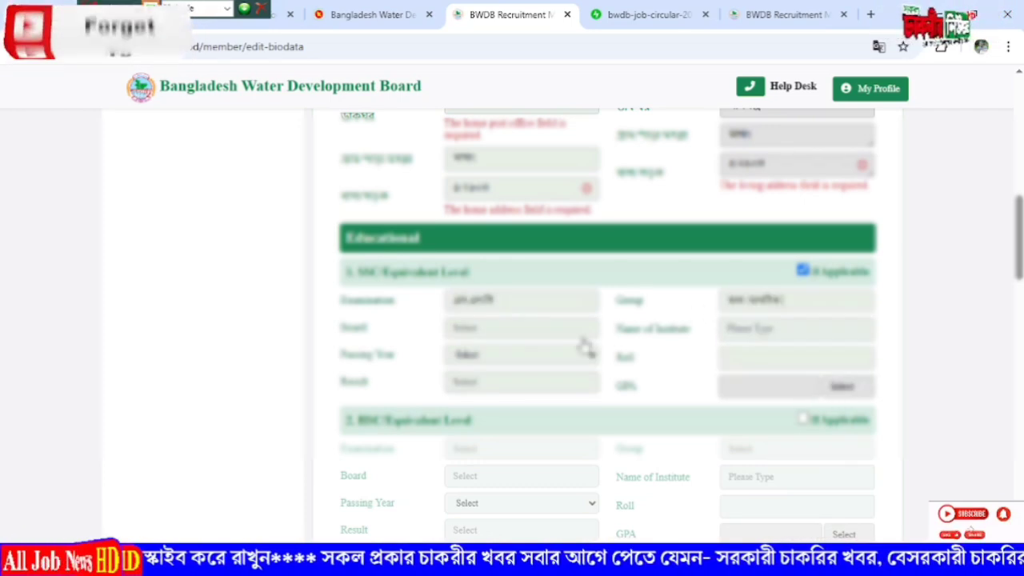
Open the SSC education board list and scroll through the form.
click(531, 329)
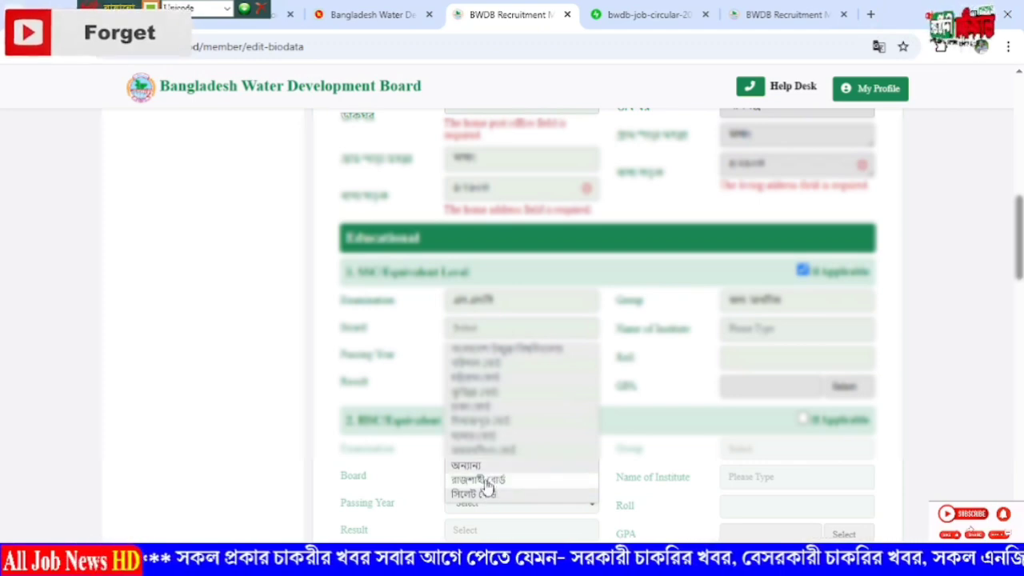
scroll(492, 414, down, 2)
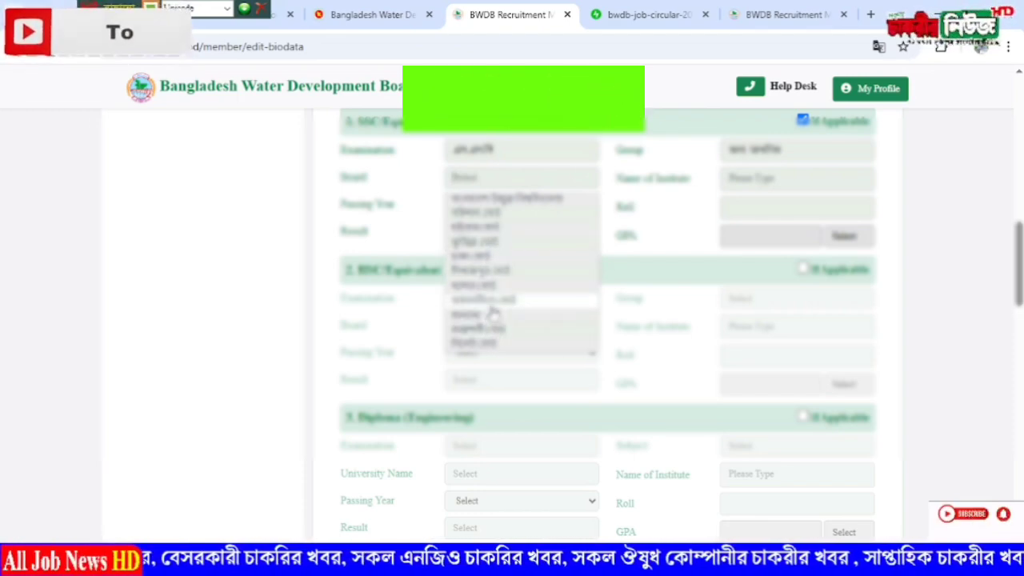
scroll(498, 330, down, 2)
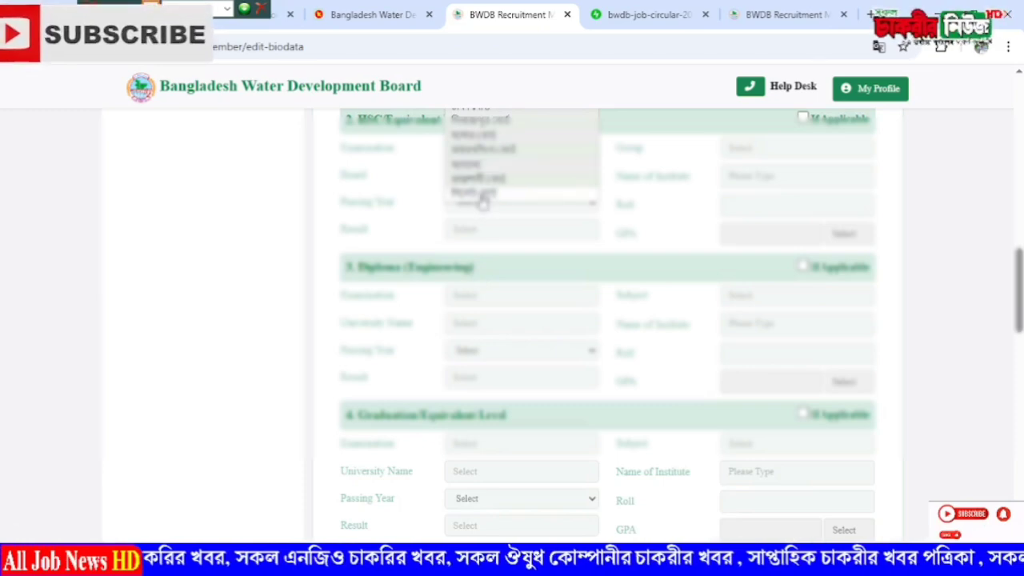
scroll(482, 200, up, 2)
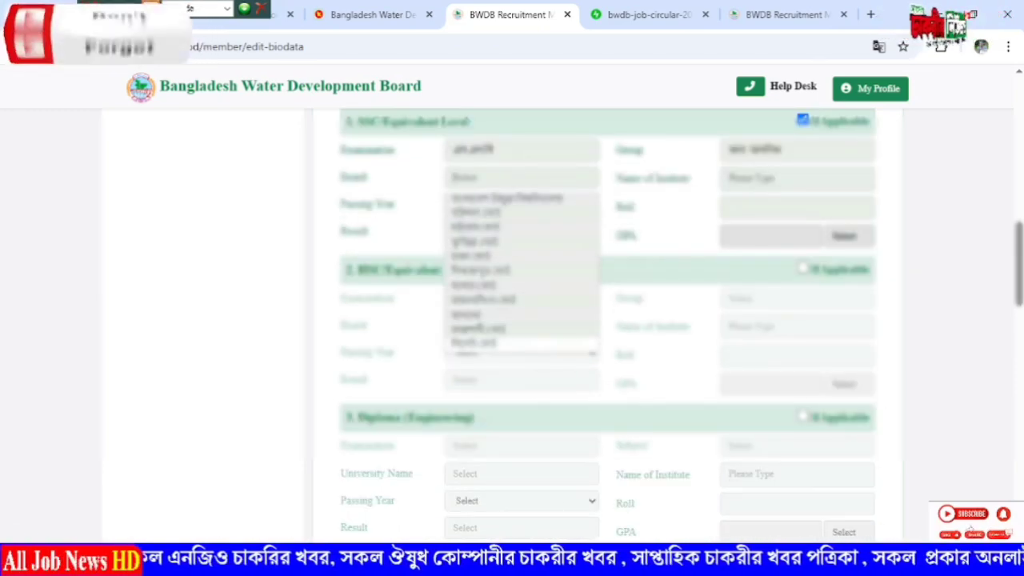
click(560, 560)
click(1007, 395)
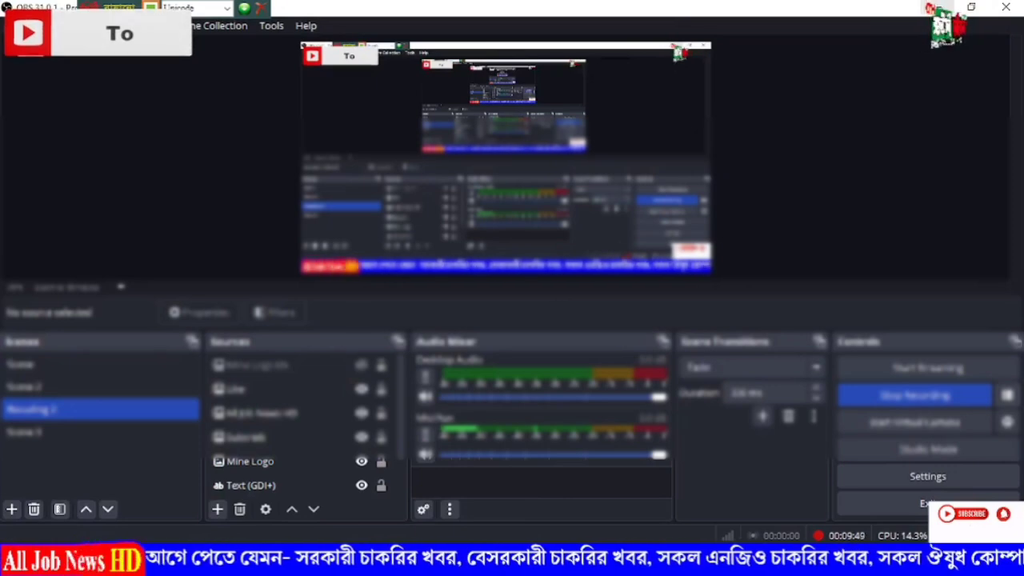
Scroll through the biodata form to review the entered information.
click(940, 10)
scroll(645, 300, up, 10)
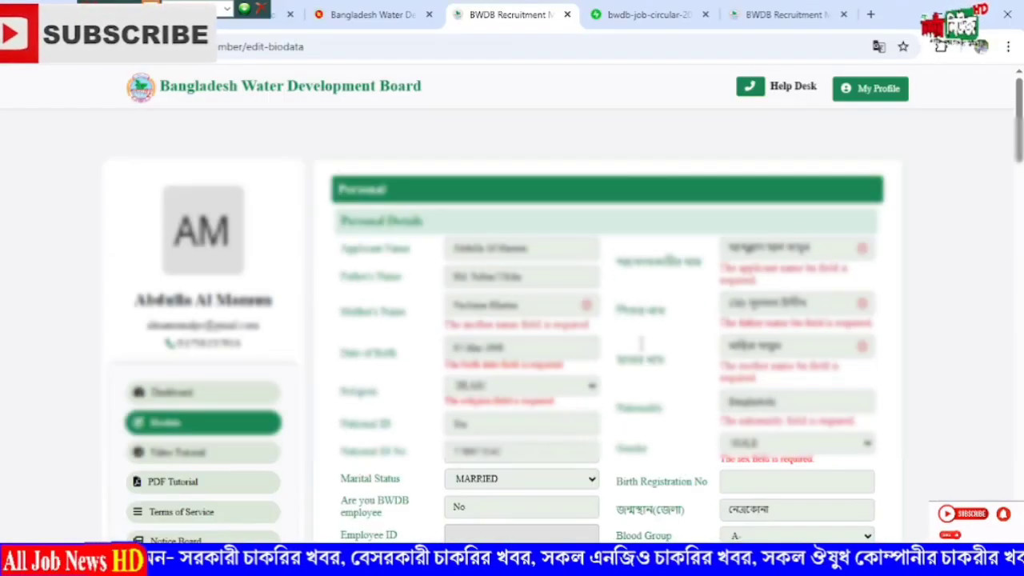
scroll(626, 357, down, 4)
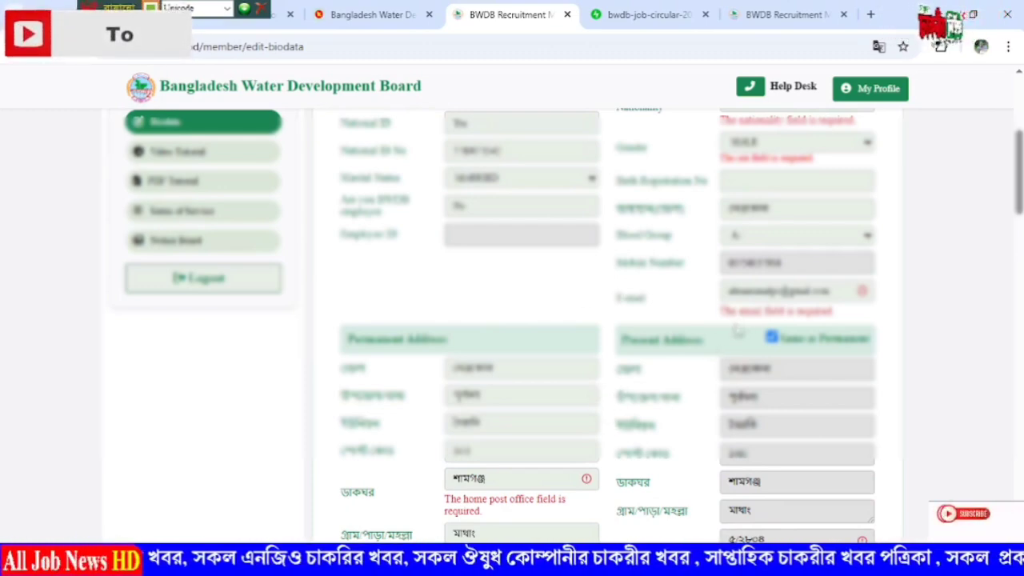
scroll(737, 331, down, 12)
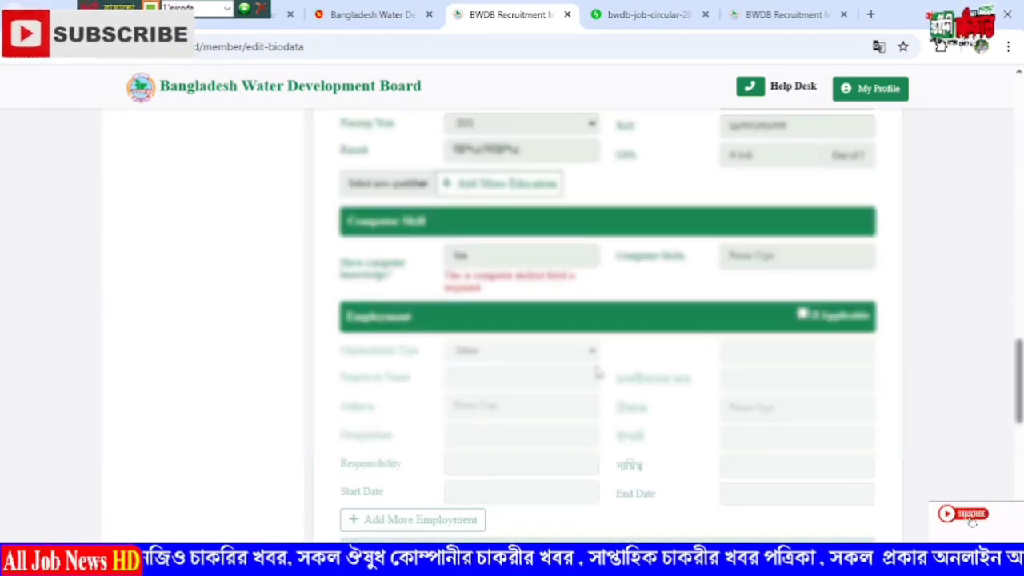
scroll(528, 327, up, 7)
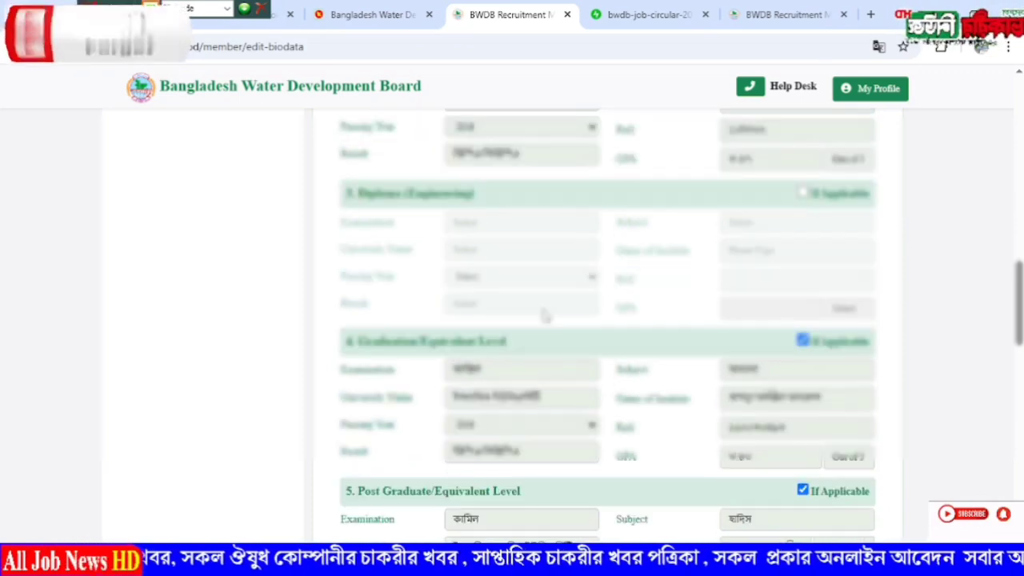
scroll(521, 315, down, 10)
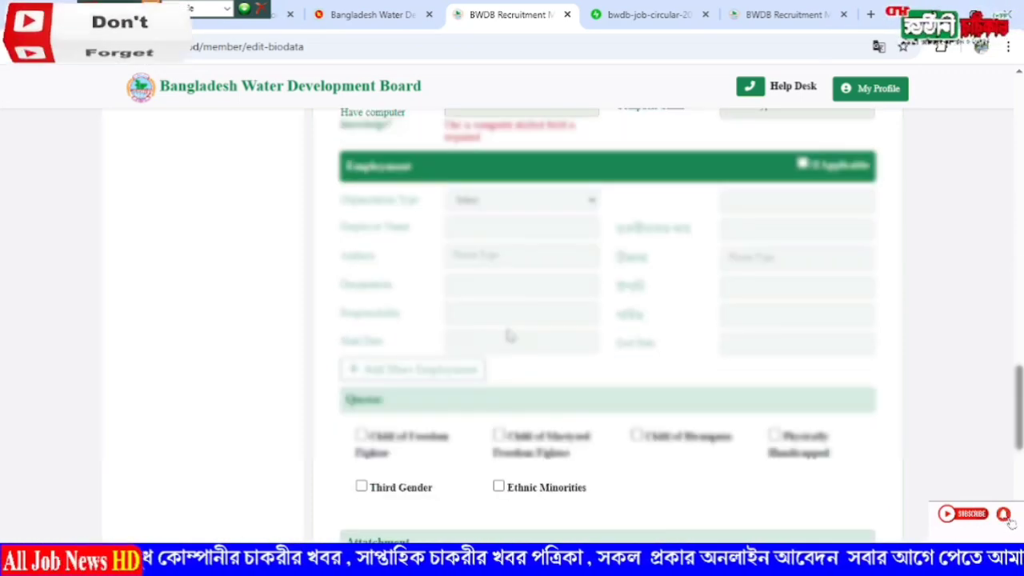
scroll(463, 355, down, 1)
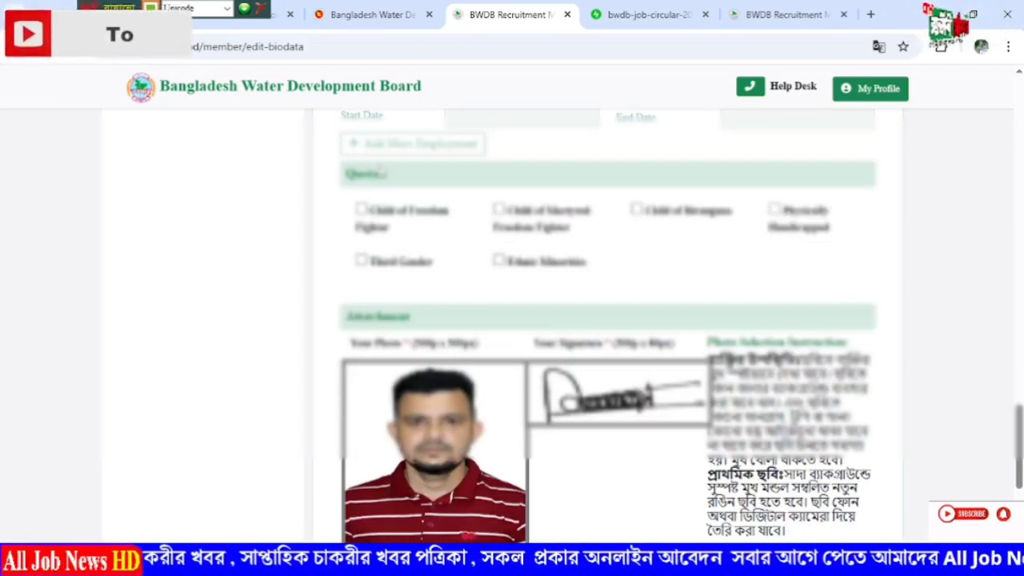
drag(398, 179, 536, 212)
scroll(681, 325, down, 1)
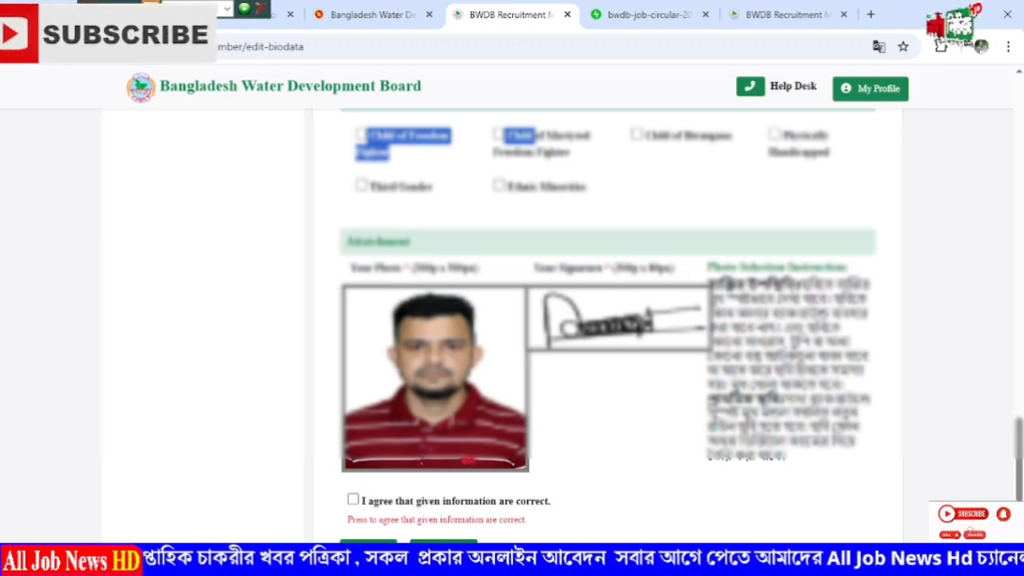
Read the photo instructions, then submit the biodata with Save Draft.
drag(740, 300, 842, 301)
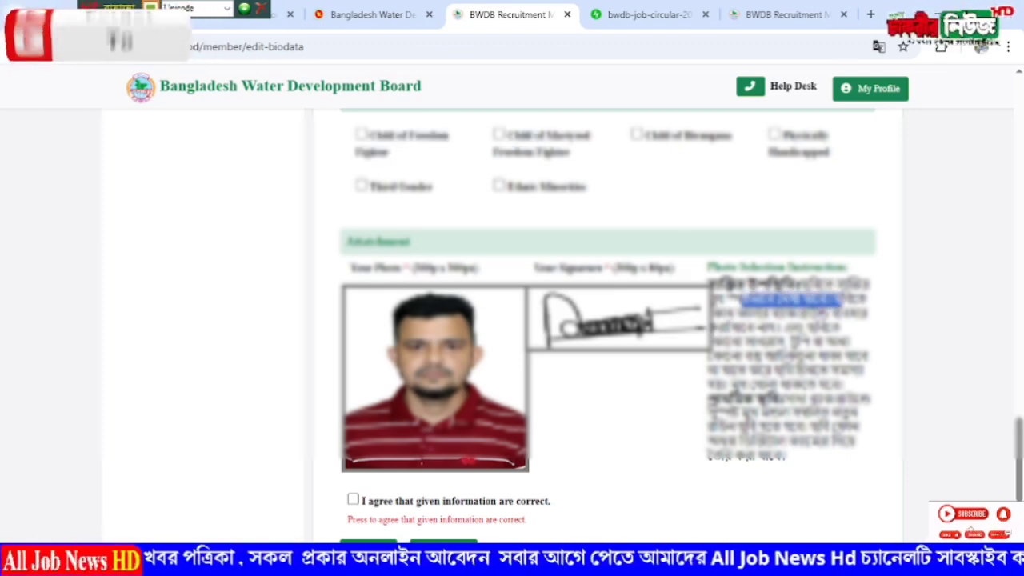
drag(729, 327, 861, 316)
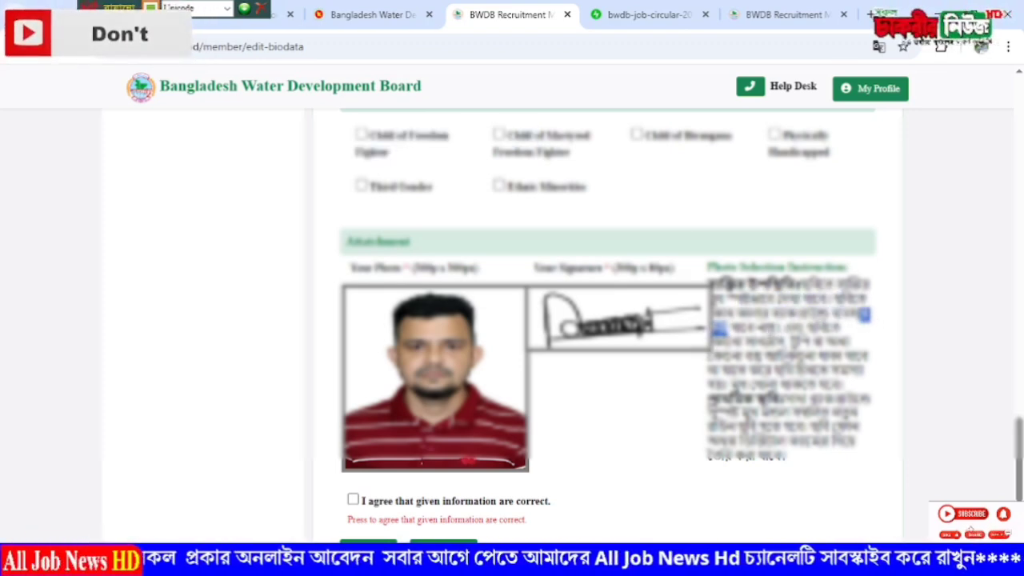
drag(792, 328, 825, 329)
scroll(687, 399, down, 2)
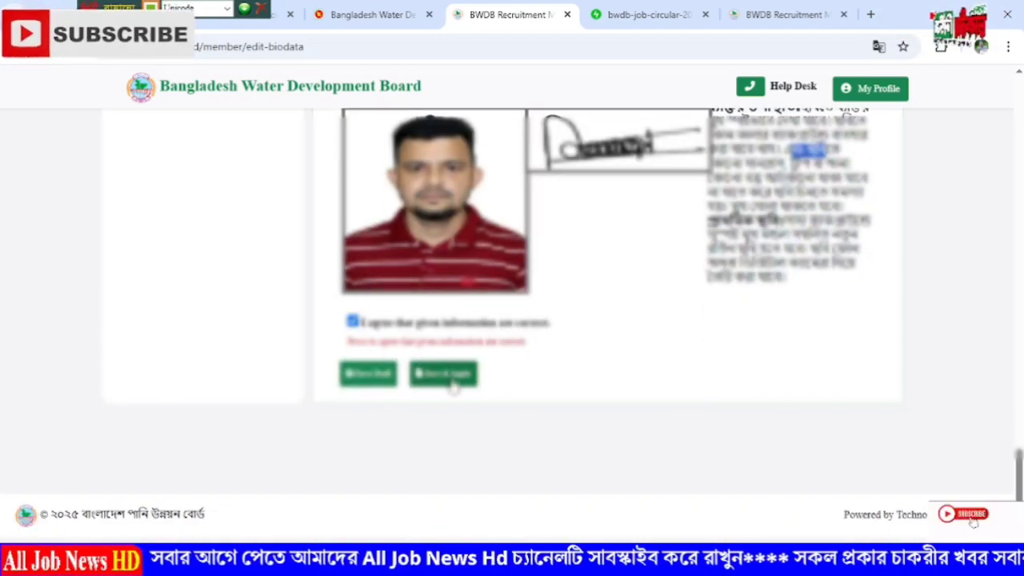
click(362, 374)
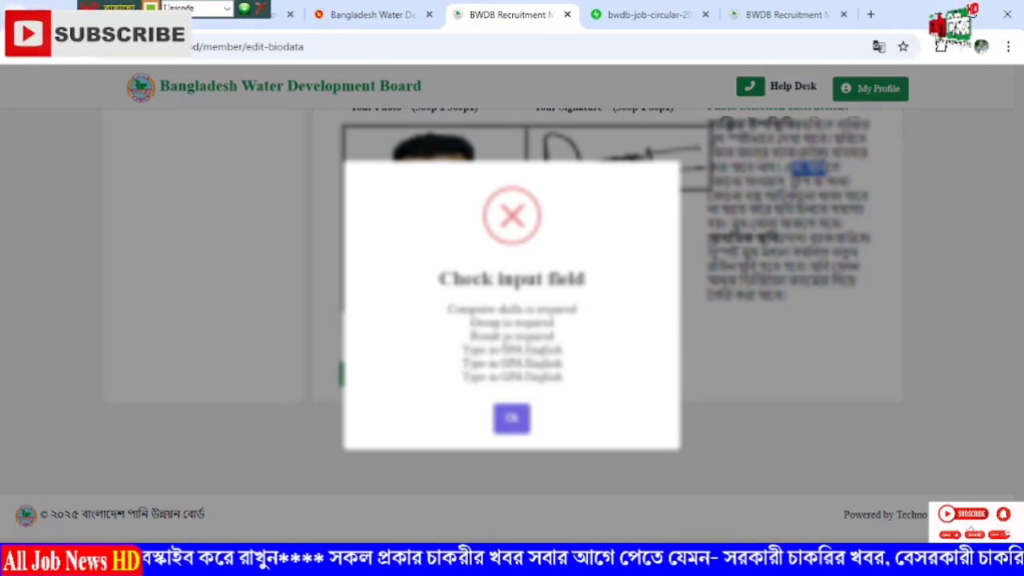
Review the Group, Result and GPA in English errors, then dismiss the warning.
drag(497, 336, 559, 350)
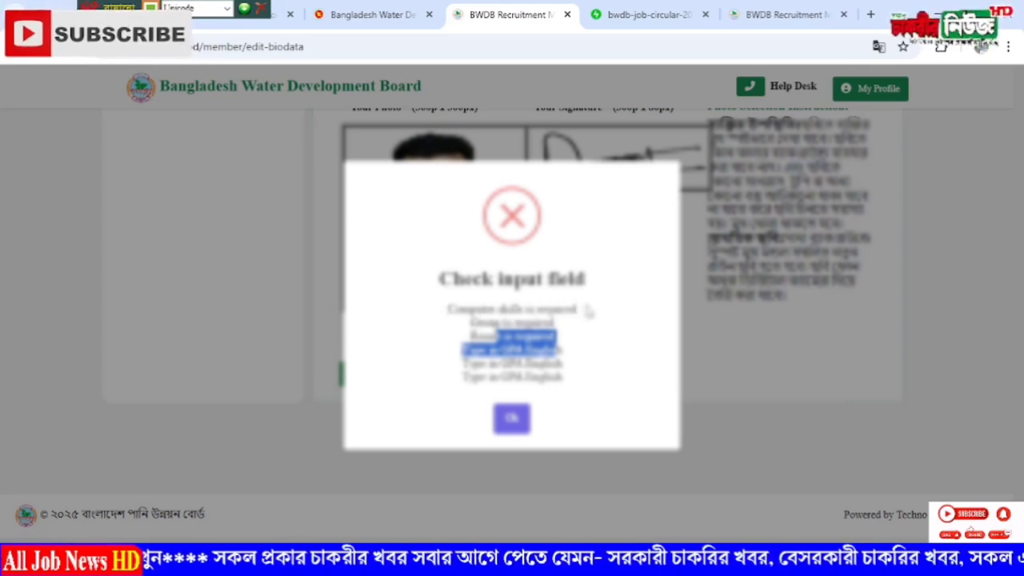
drag(470, 322, 564, 330)
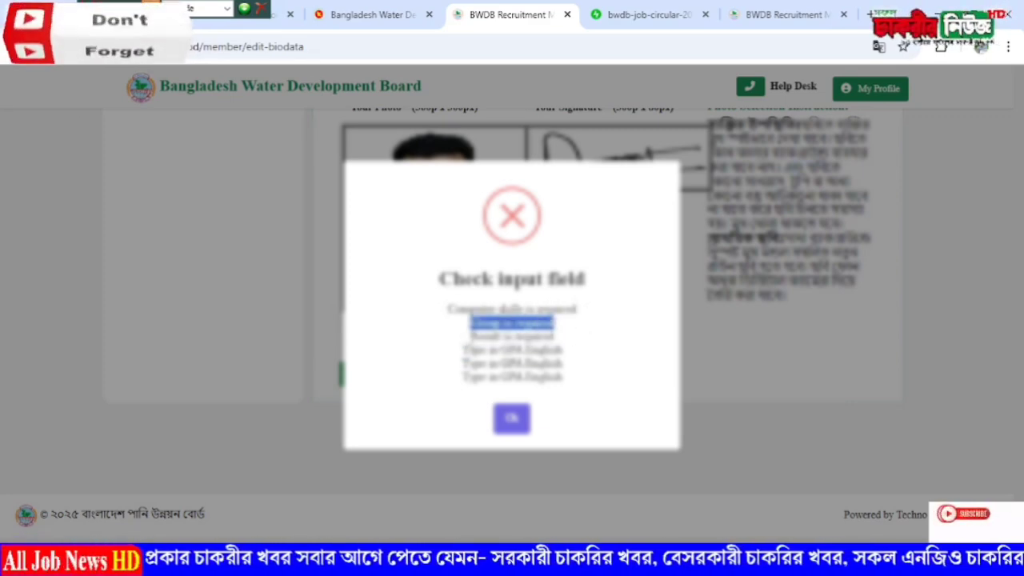
drag(471, 336, 573, 346)
drag(457, 352, 595, 355)
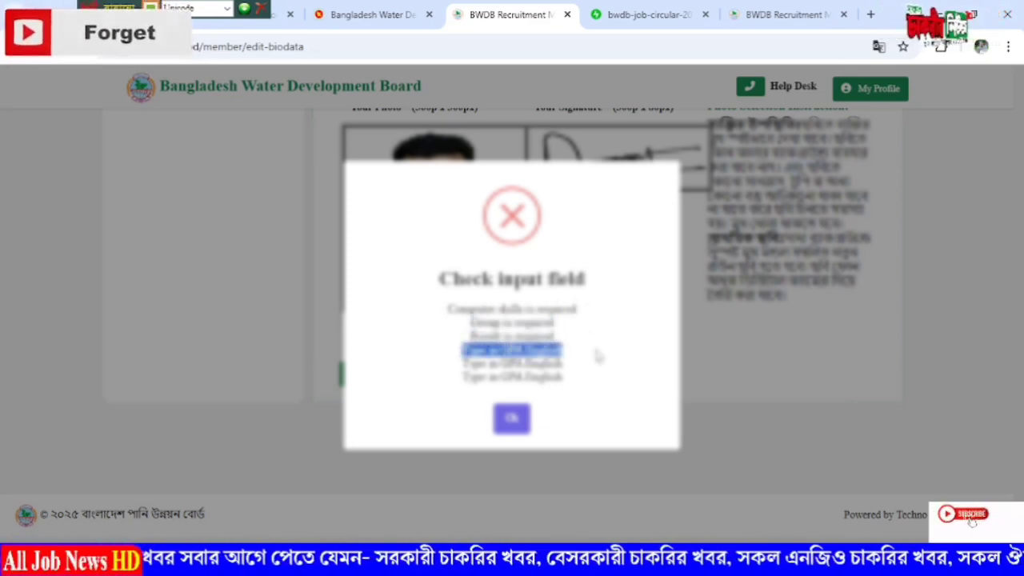
click(512, 418)
Select the Graduation GPA value and switch the keyboard layout from Unicode to English.
scroll(628, 405, up, 10)
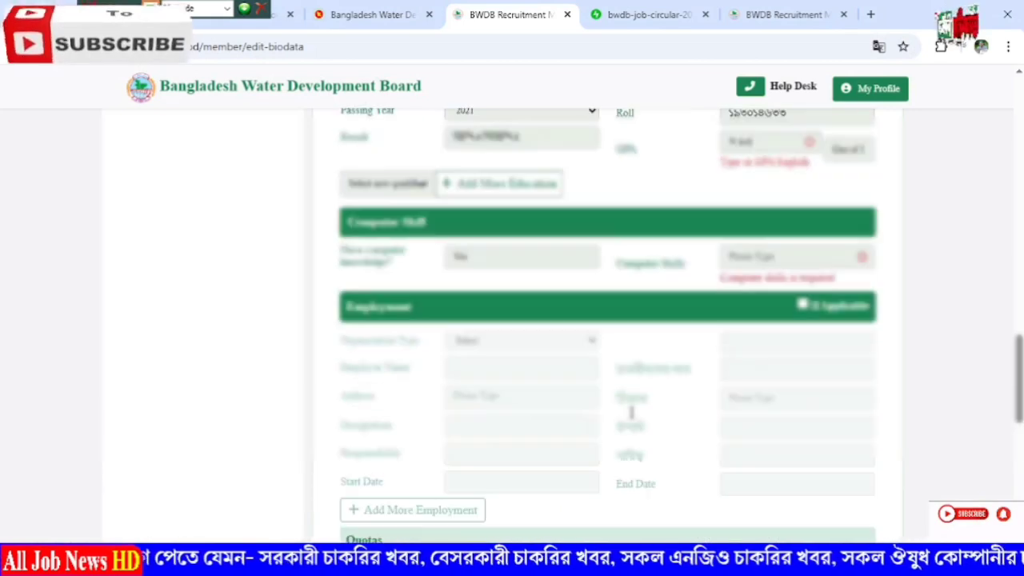
drag(767, 276, 661, 292)
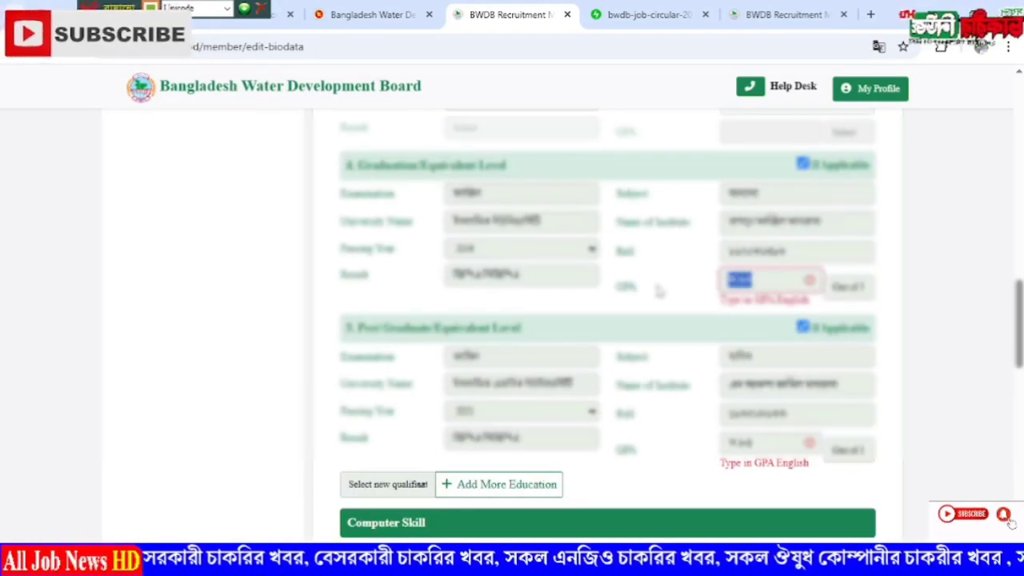
click(228, 9)
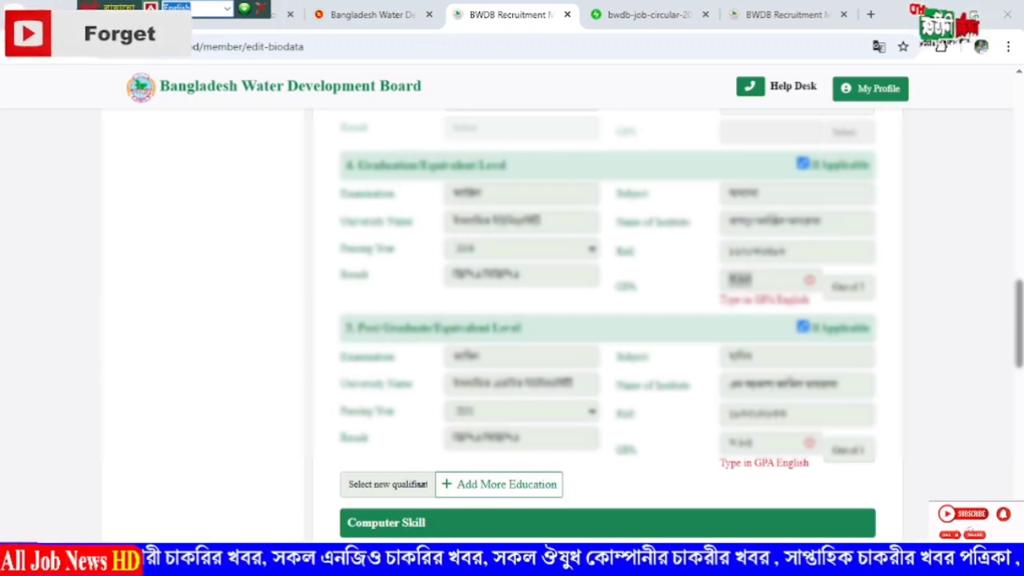
click(352, 562)
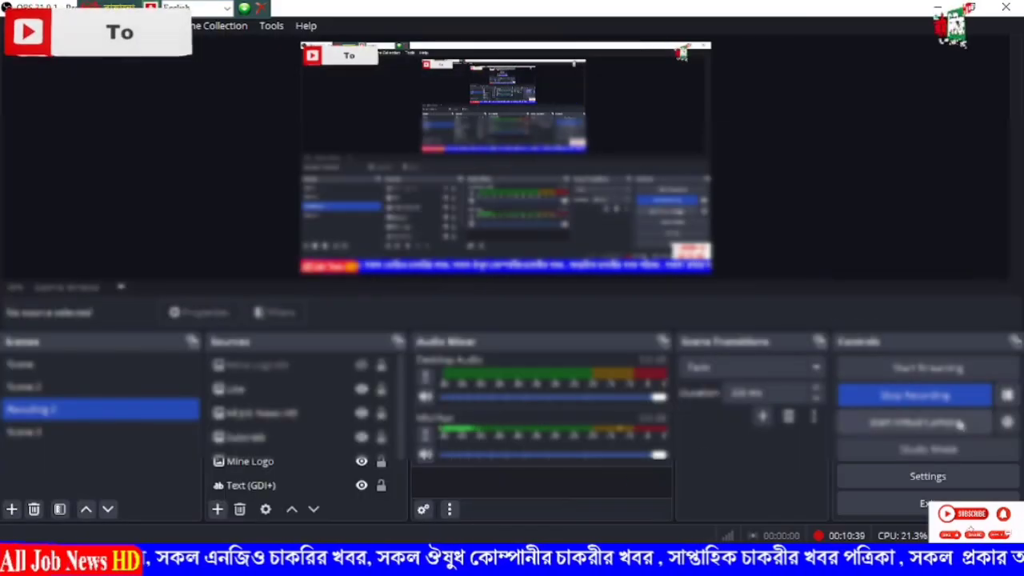
click(936, 8)
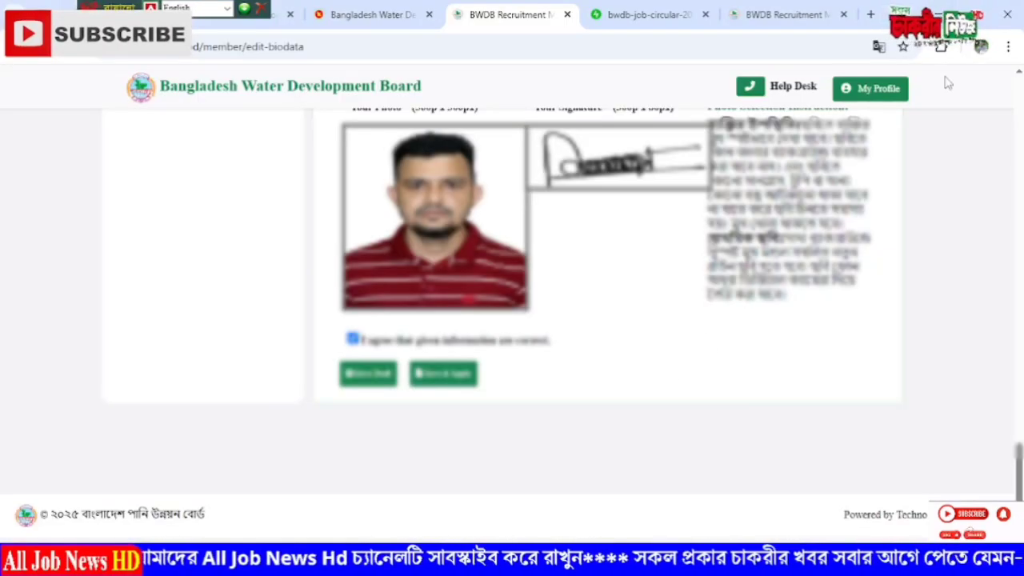
click(368, 374)
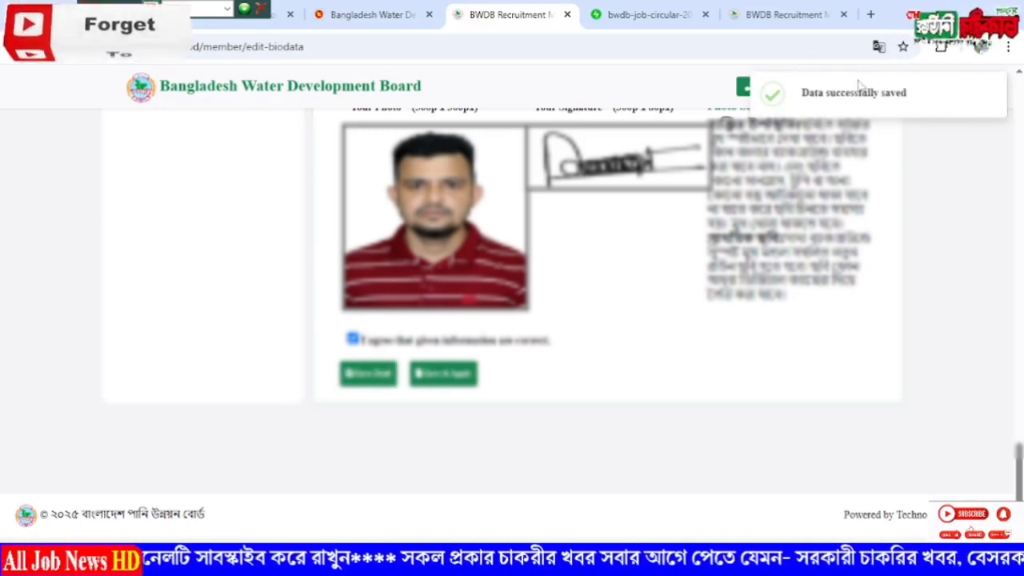
scroll(734, 306, up, 15)
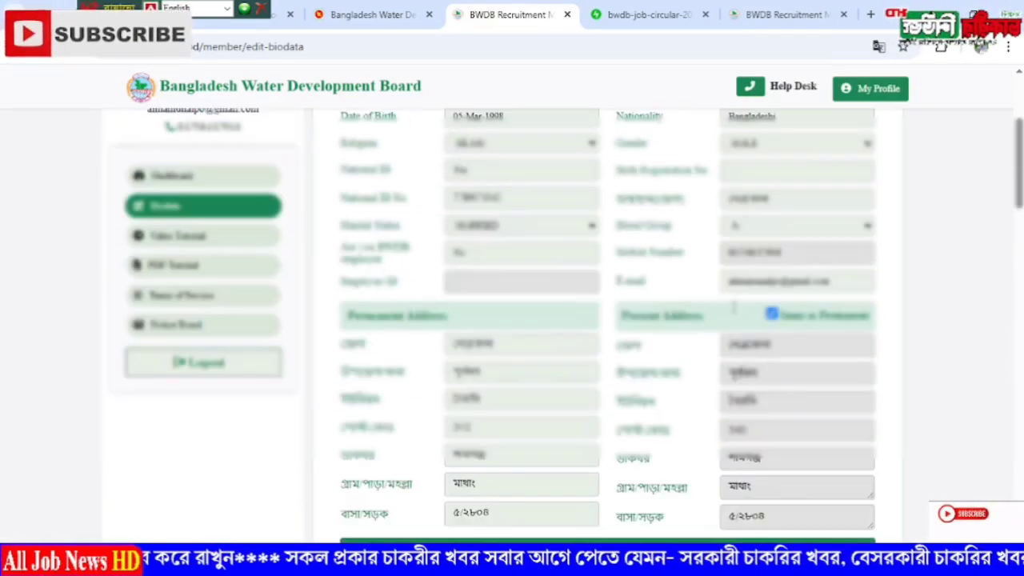
scroll(733, 307, up, 3)
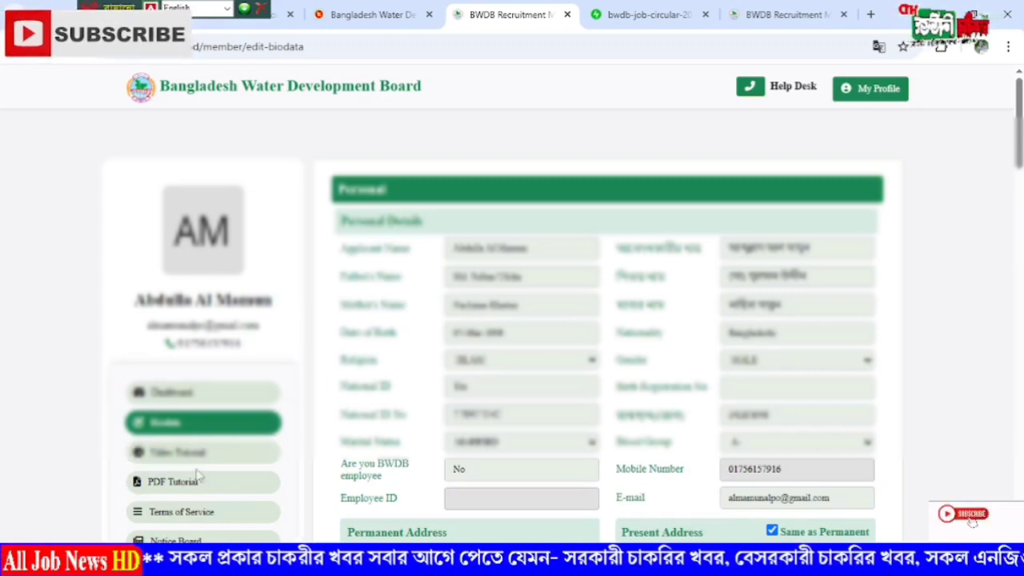
scroll(199, 476, down, 1)
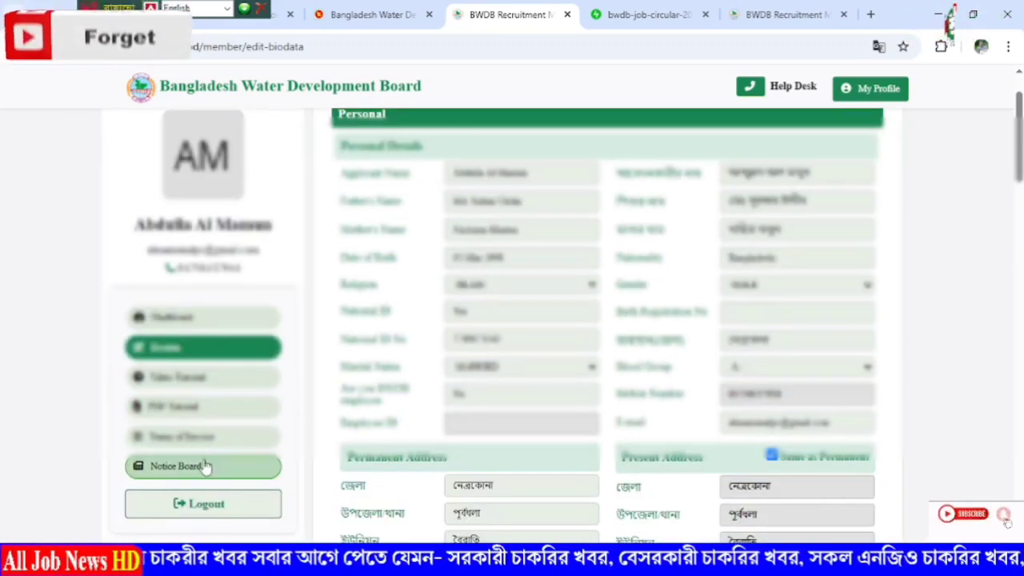
scroll(588, 360, down, 4)
scroll(588, 360, up, 4)
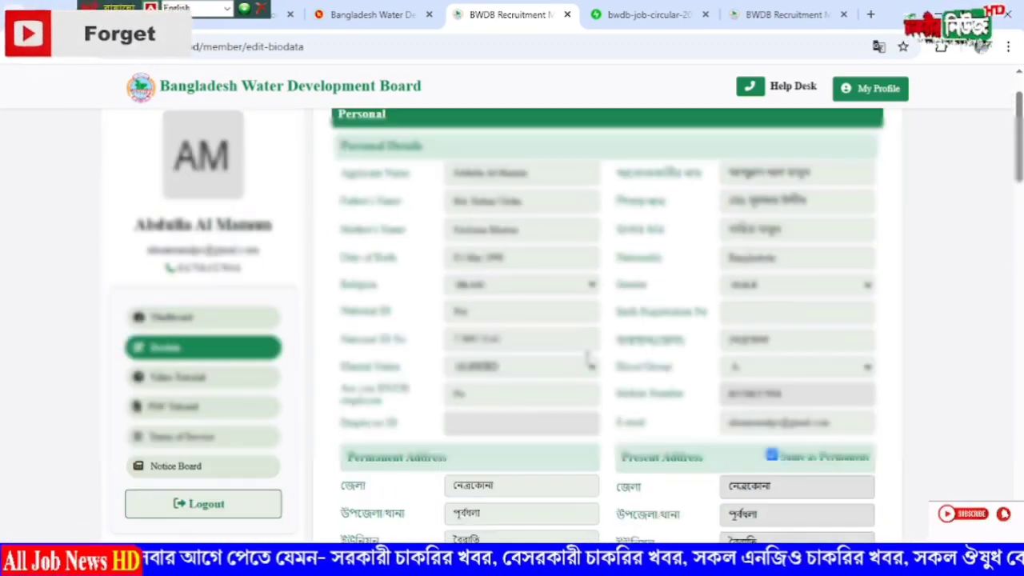
scroll(588, 361, up, 1)
Open My Profile, scroll through the saved biodata, then go back to the Dashboard.
click(873, 92)
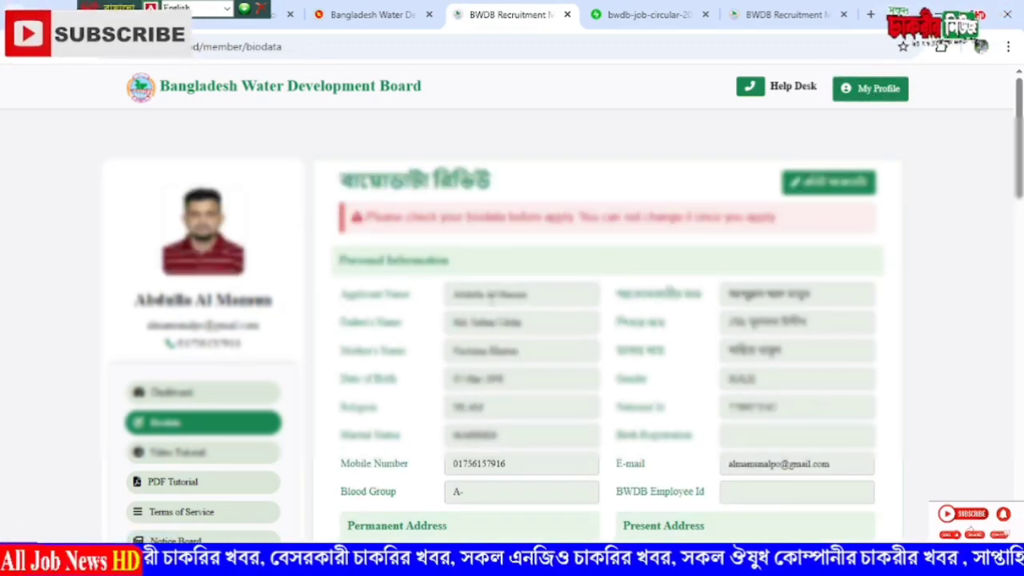
scroll(608, 300, down, 9)
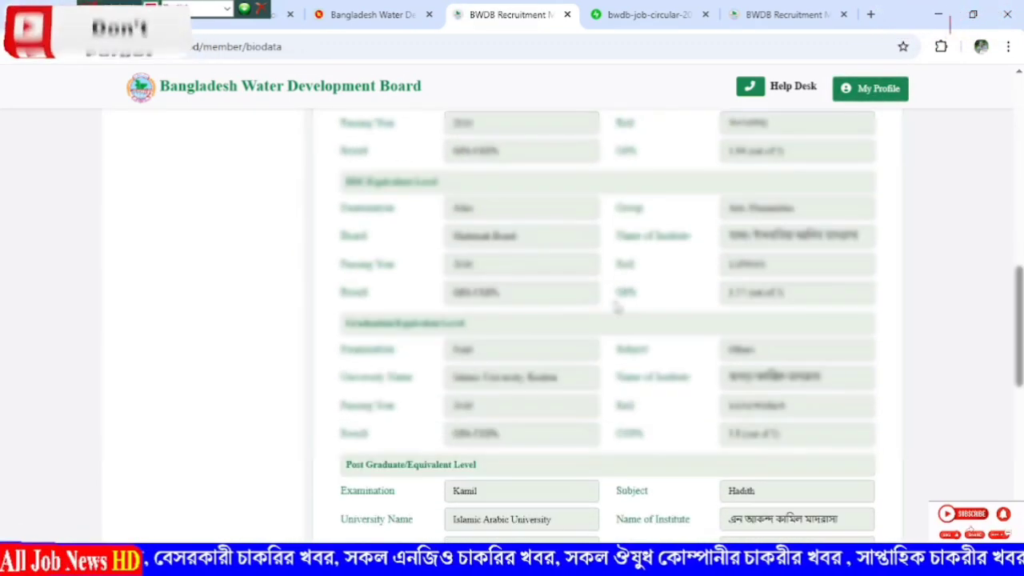
scroll(617, 308, down, 6)
scroll(633, 323, up, 5)
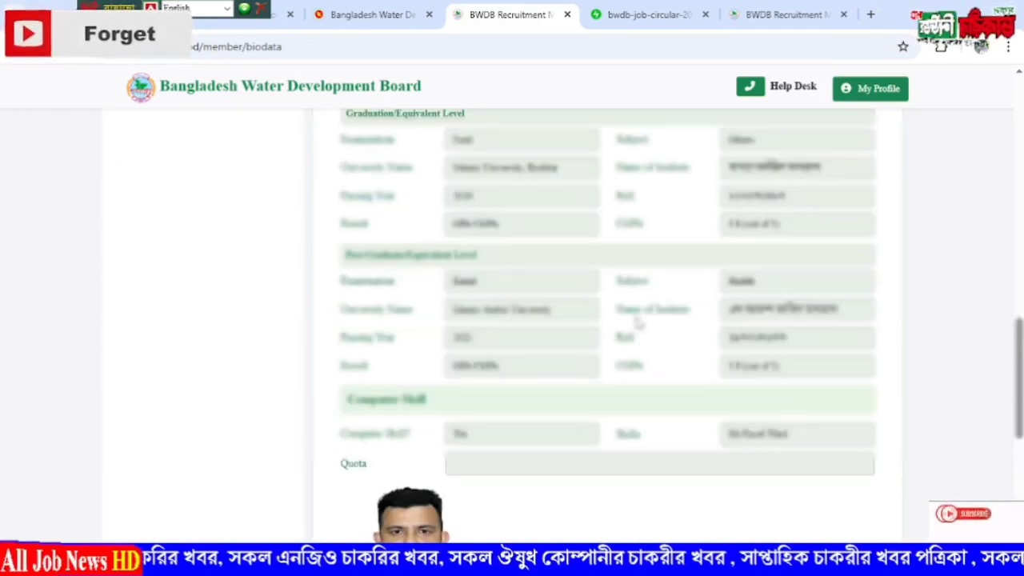
scroll(688, 336, down, 5)
scroll(713, 365, up, 15)
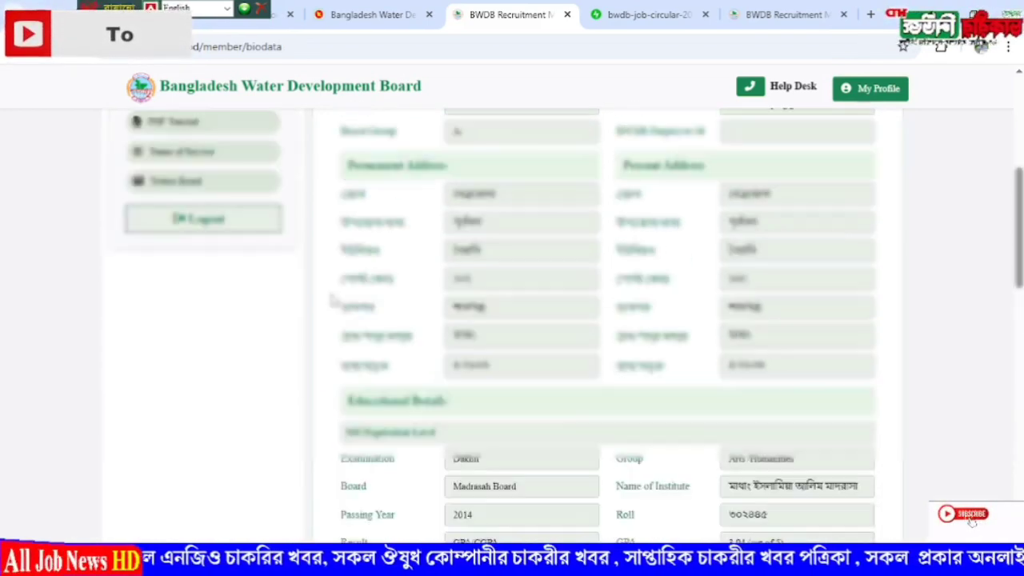
click(174, 264)
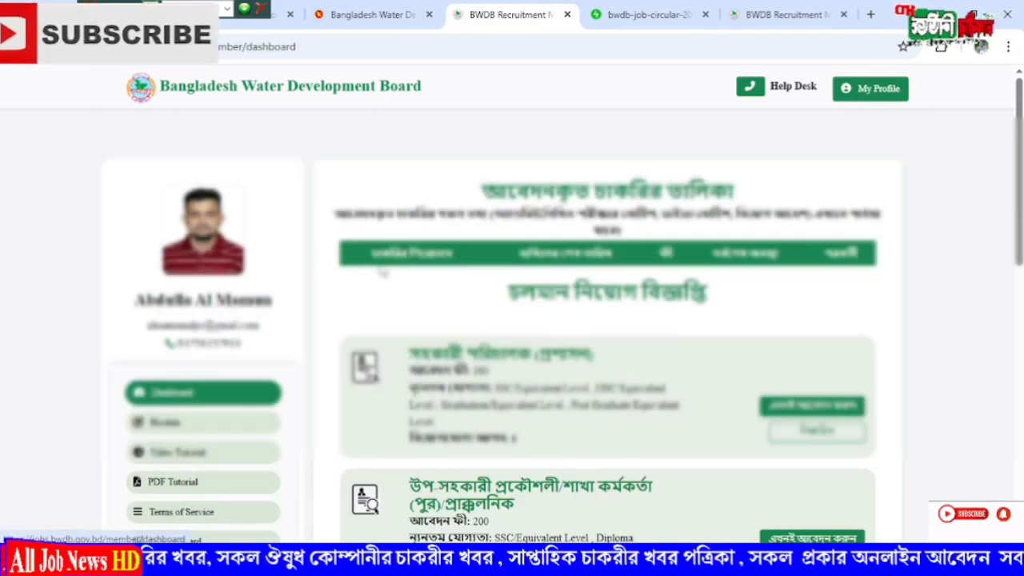
Find the হিসাবরক্ষক card in the job list, note its fee, and apply for it.
scroll(526, 324, down, 3)
scroll(527, 324, up, 1)
scroll(525, 320, down, 2)
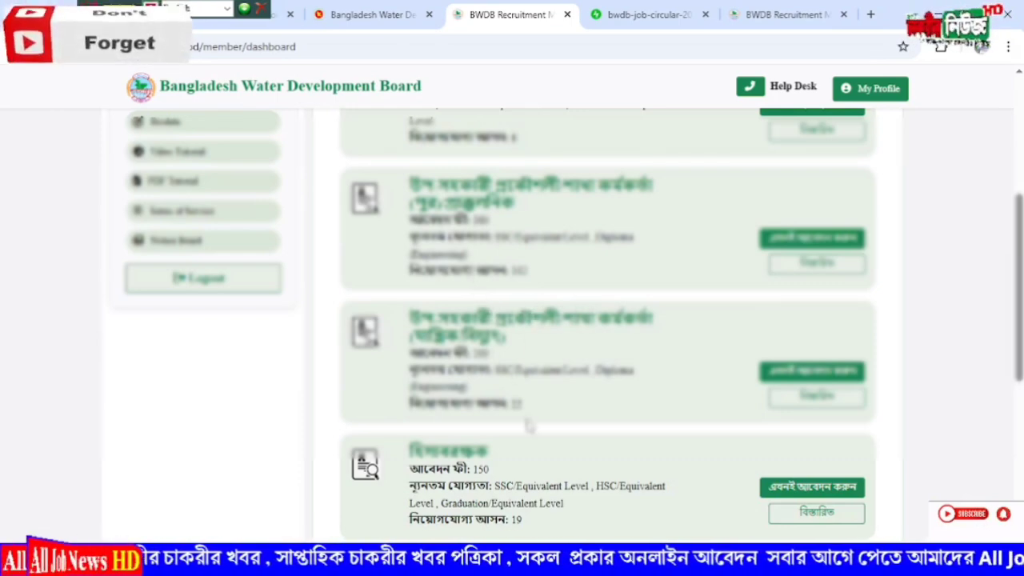
scroll(529, 424, down, 1)
drag(453, 395, 541, 403)
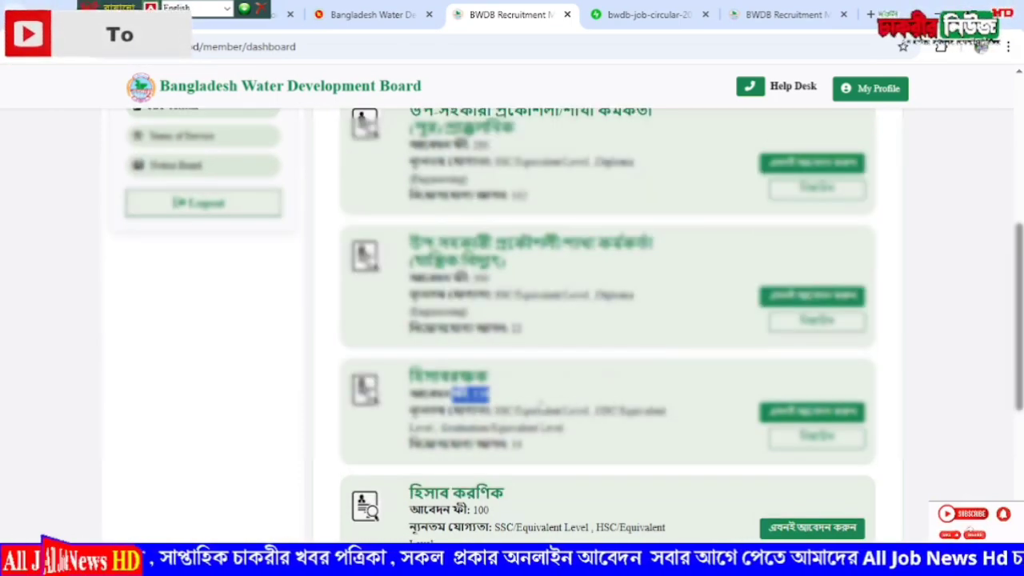
click(786, 412)
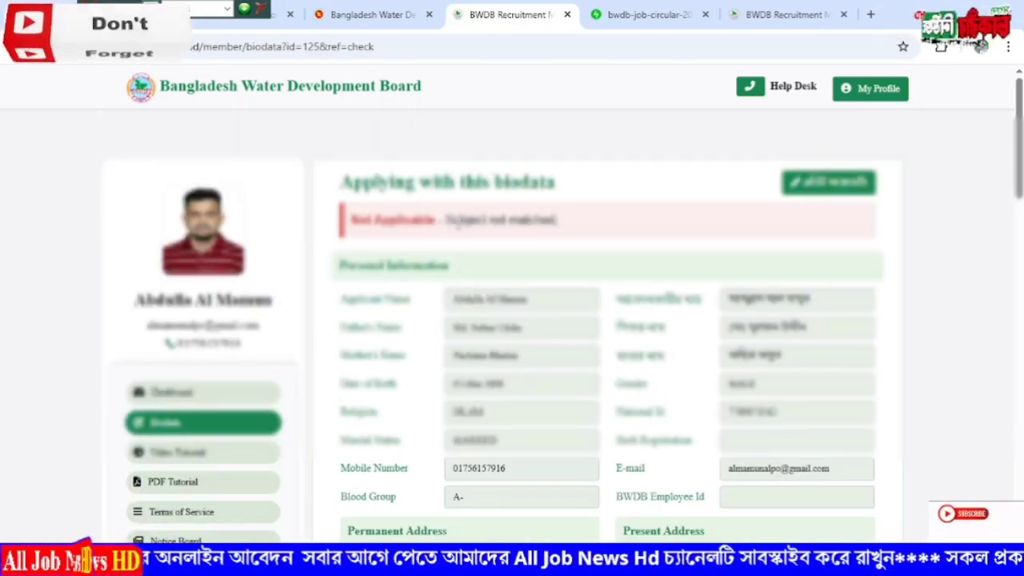
Note the Subject not matched reason, go back, and apply for the হিসাব করণিক post.
drag(453, 225, 579, 228)
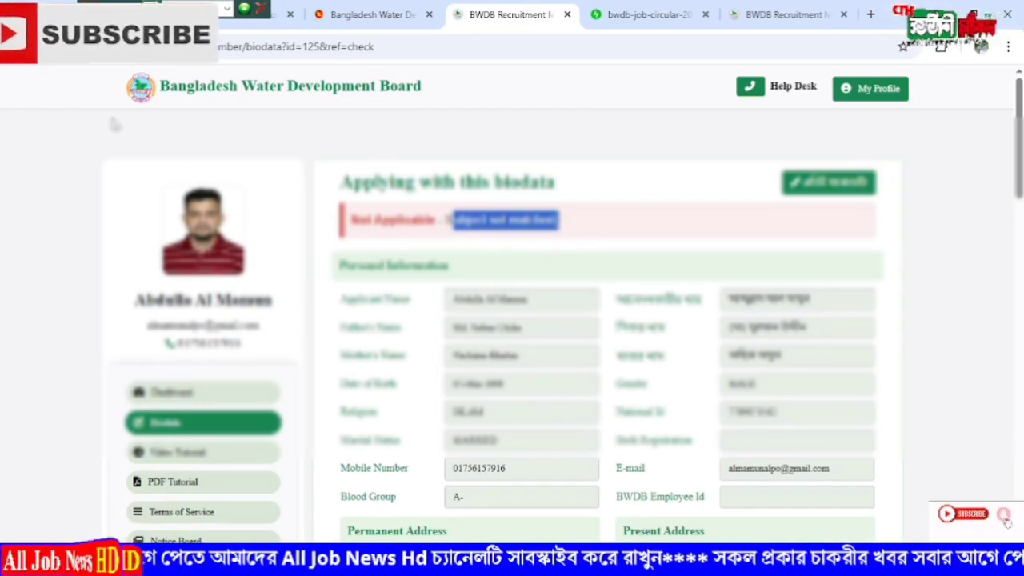
click(13, 54)
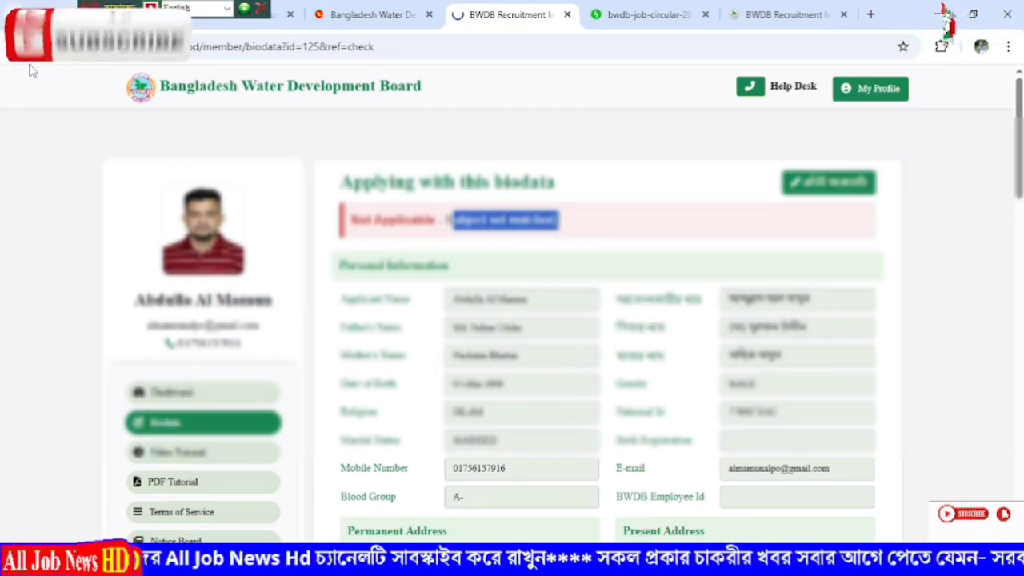
scroll(666, 363, down, 2)
scroll(666, 363, down, 1)
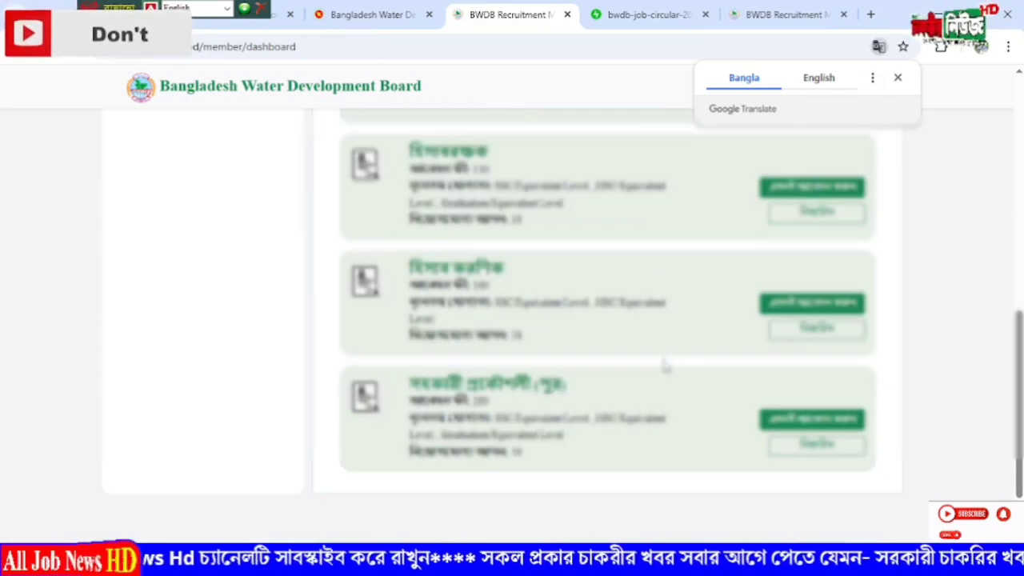
click(800, 306)
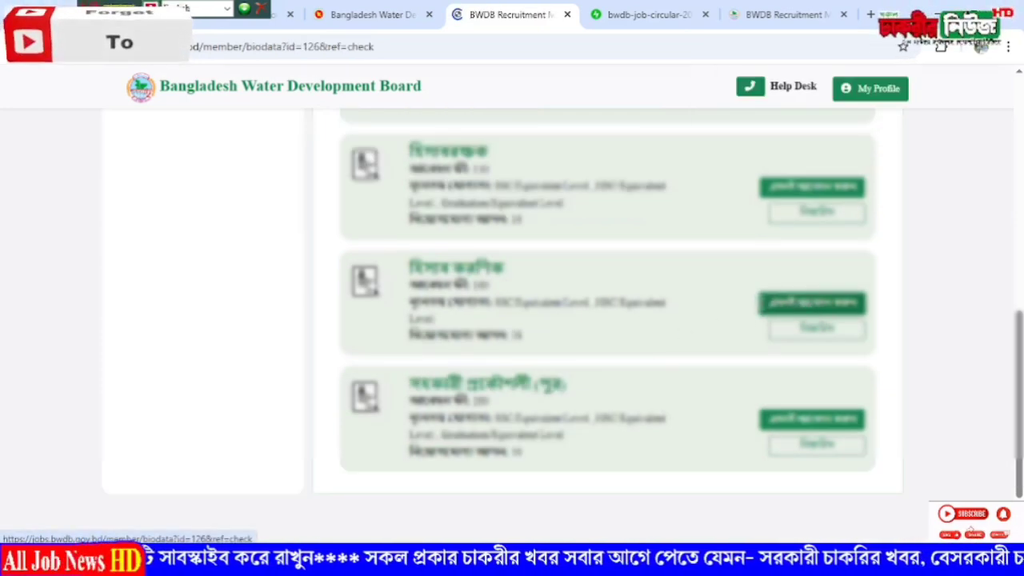
Check why হিসাব করণিক is not applicable, spotting Humanities in the flagged HSC Group.
drag(449, 228, 593, 233)
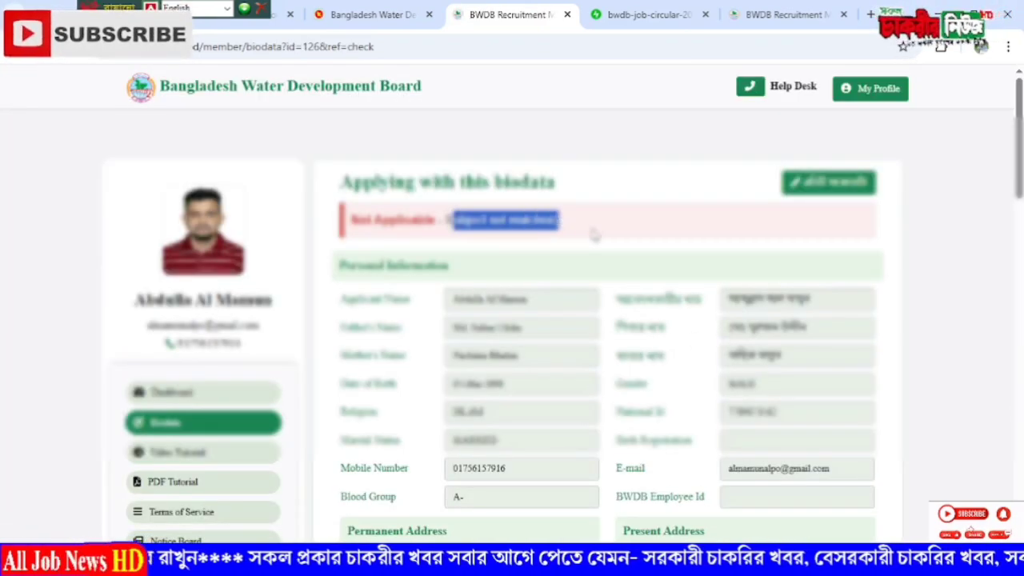
scroll(709, 380, down, 7)
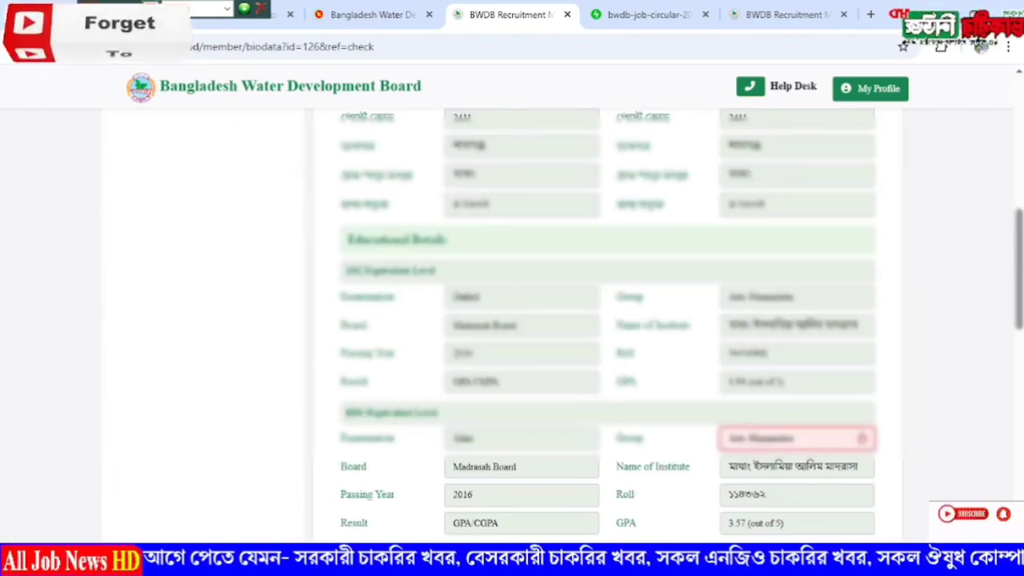
double_click(773, 439)
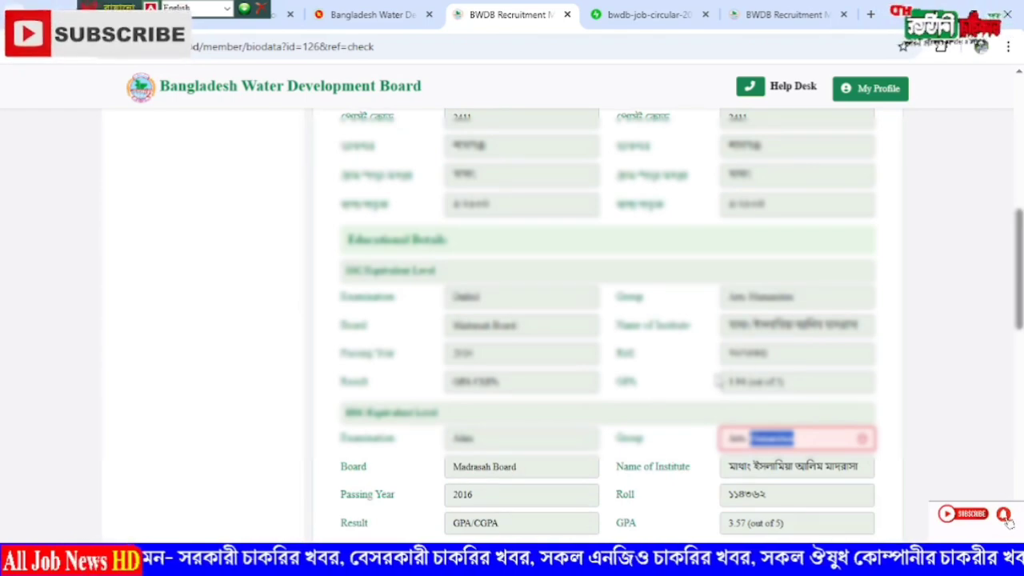
scroll(722, 382, down, 9)
scroll(699, 347, up, 5)
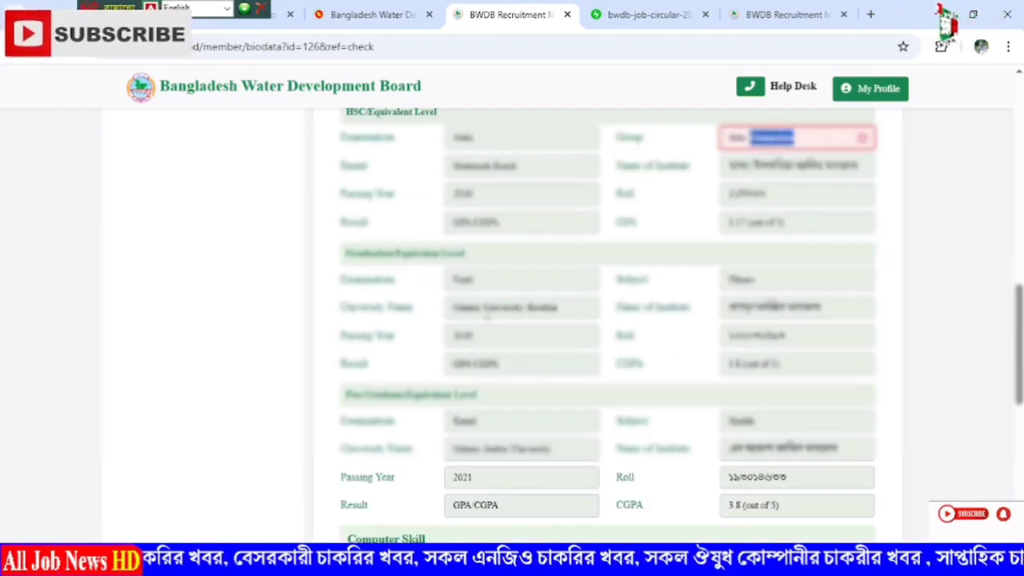
scroll(728, 272, down, 8)
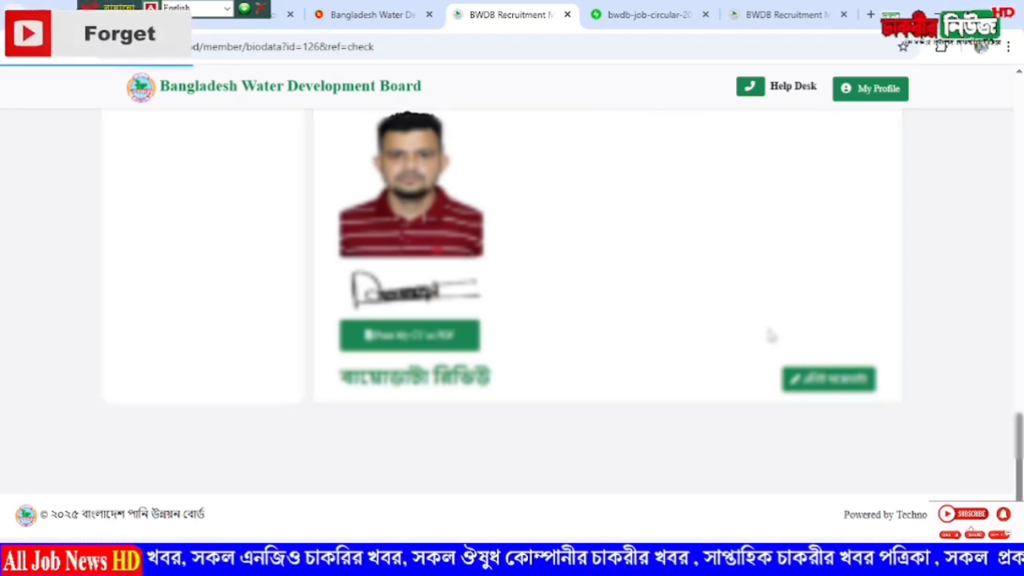
Change the HSC group to a different option.
scroll(770, 336, up, 15)
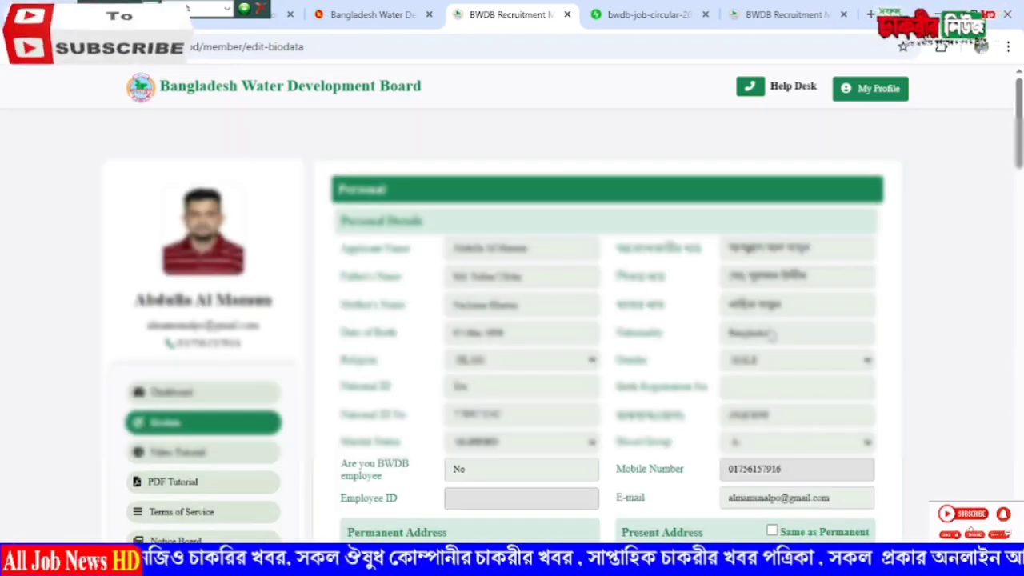
scroll(840, 368, down, 6)
scroll(830, 380, down, 1)
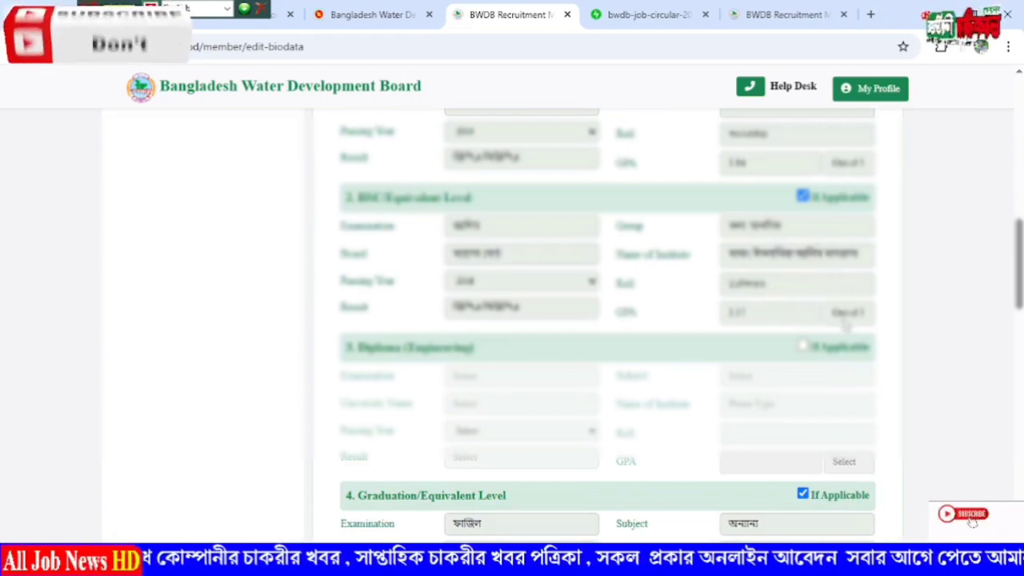
click(789, 228)
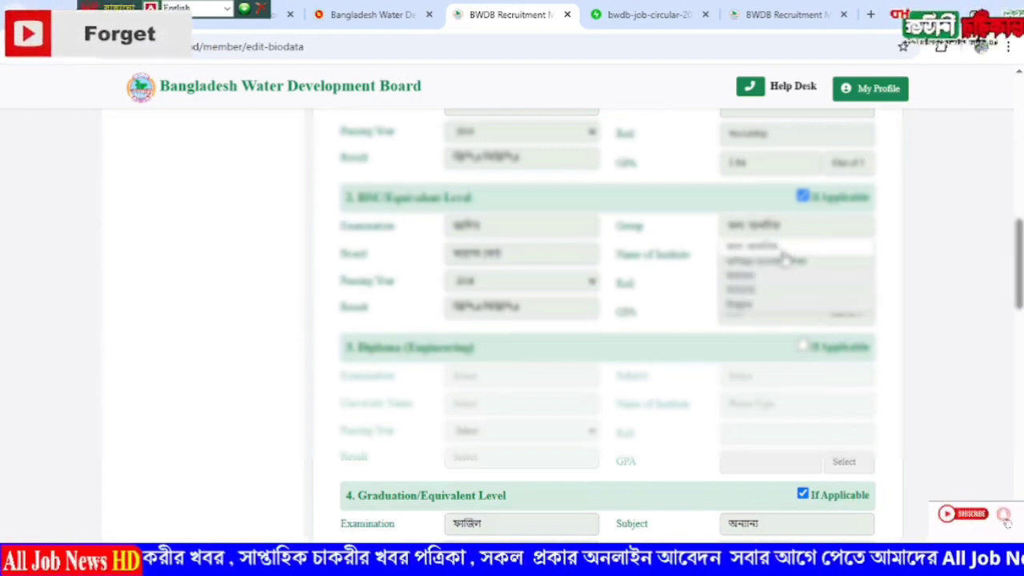
click(780, 262)
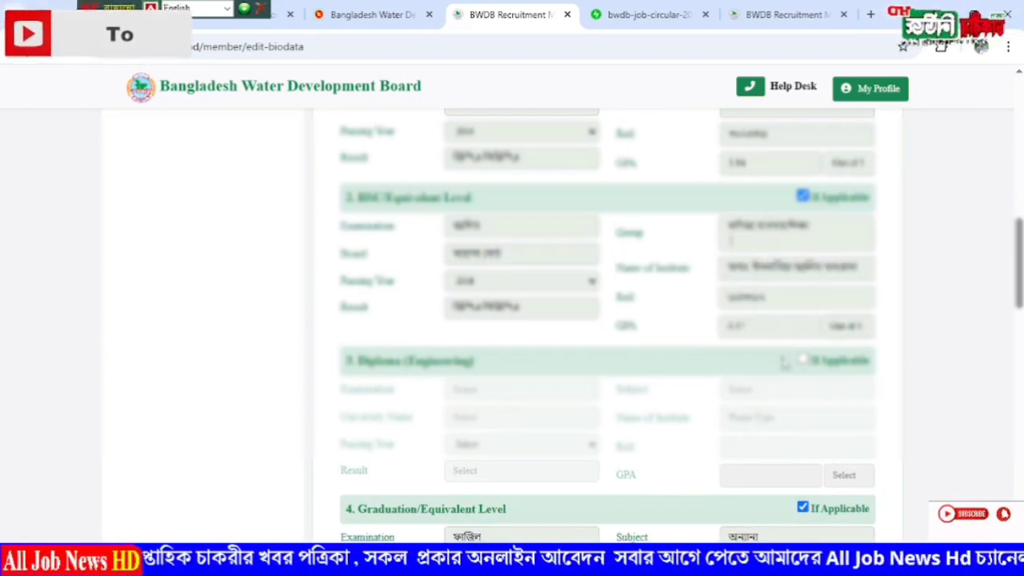
Tick the information-correct agreement, save the biodata, and return to the biodata view.
scroll(444, 456, down, 15)
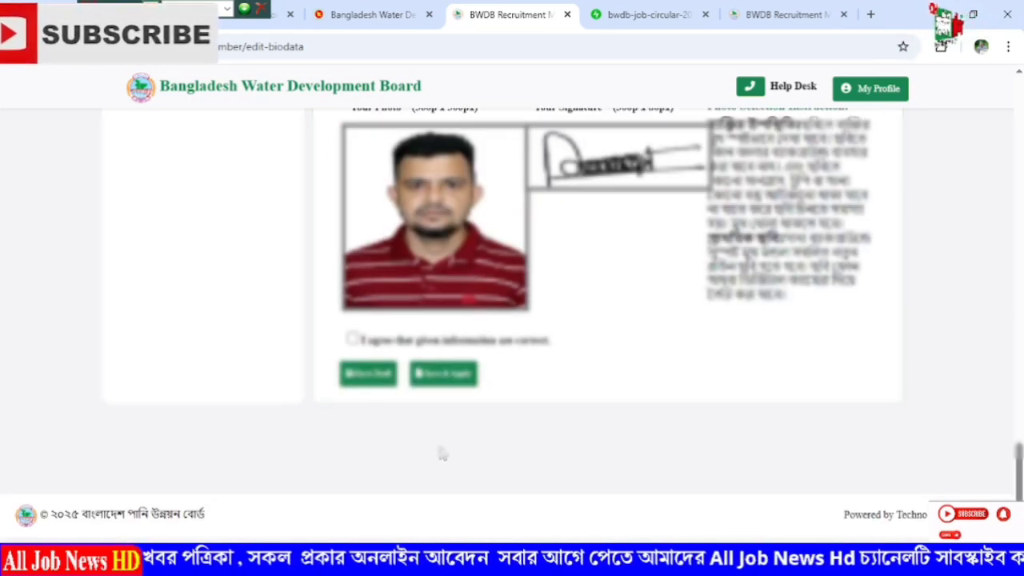
click(370, 376)
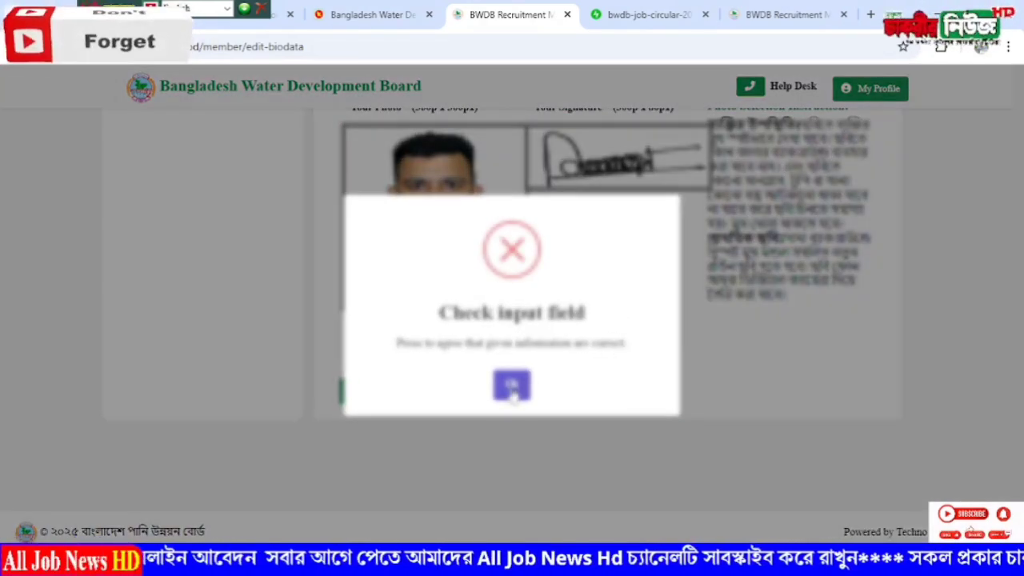
click(512, 385)
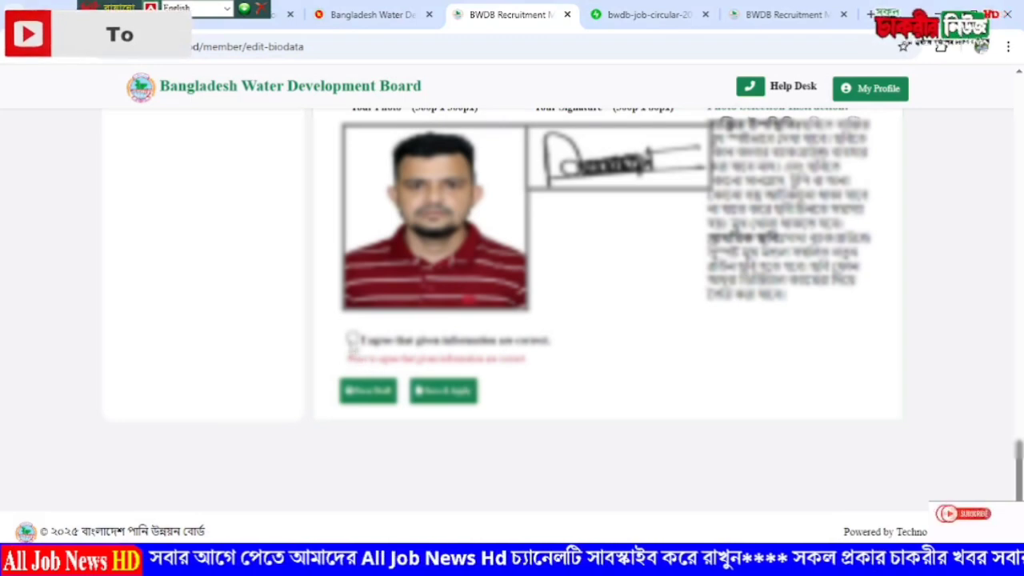
click(352, 339)
click(368, 391)
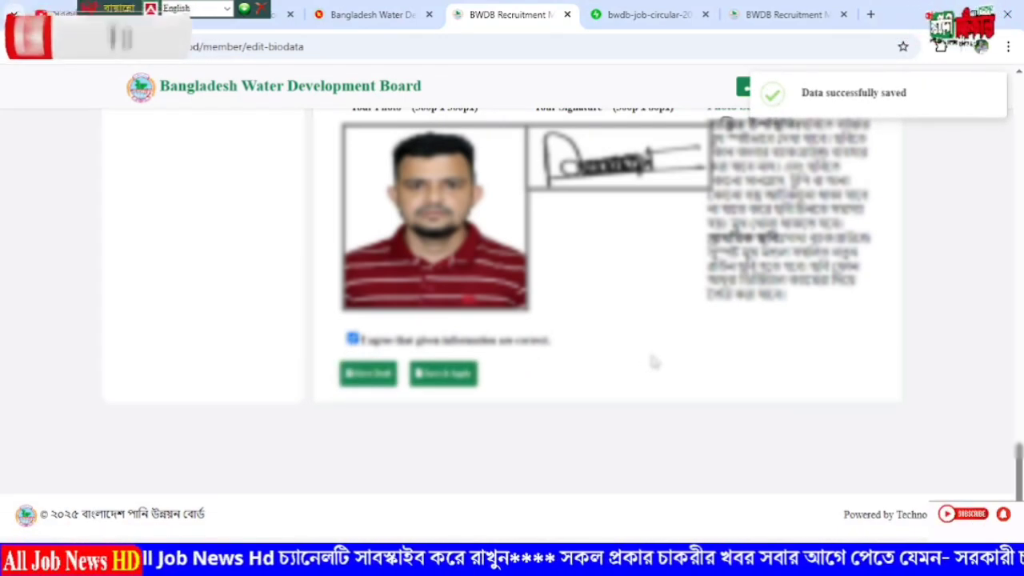
click(14, 49)
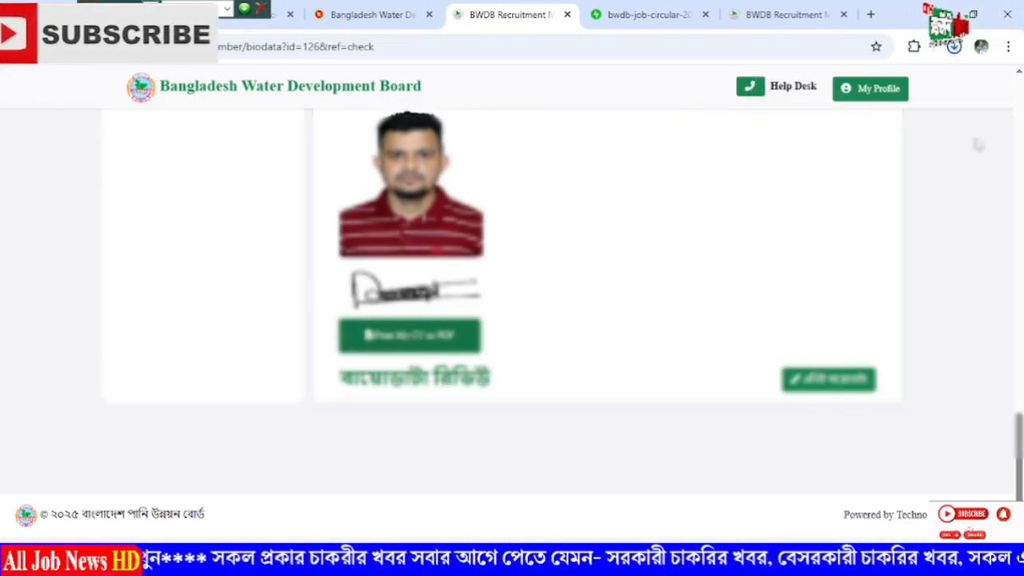
click(954, 48)
Open the downloaded my-cv.pdf and scroll through both pages of the CV.
click(800, 110)
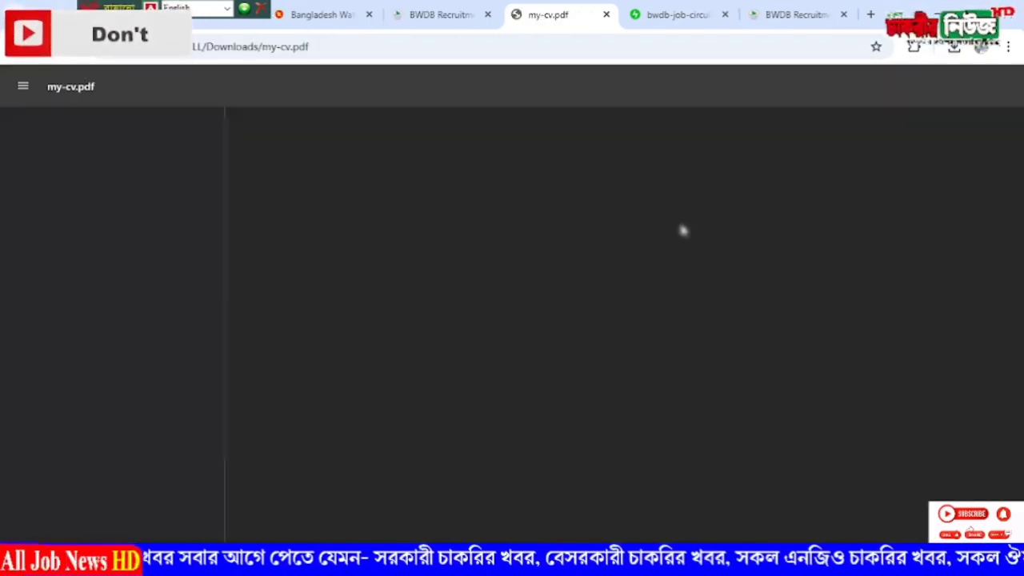
scroll(663, 284, down, 15)
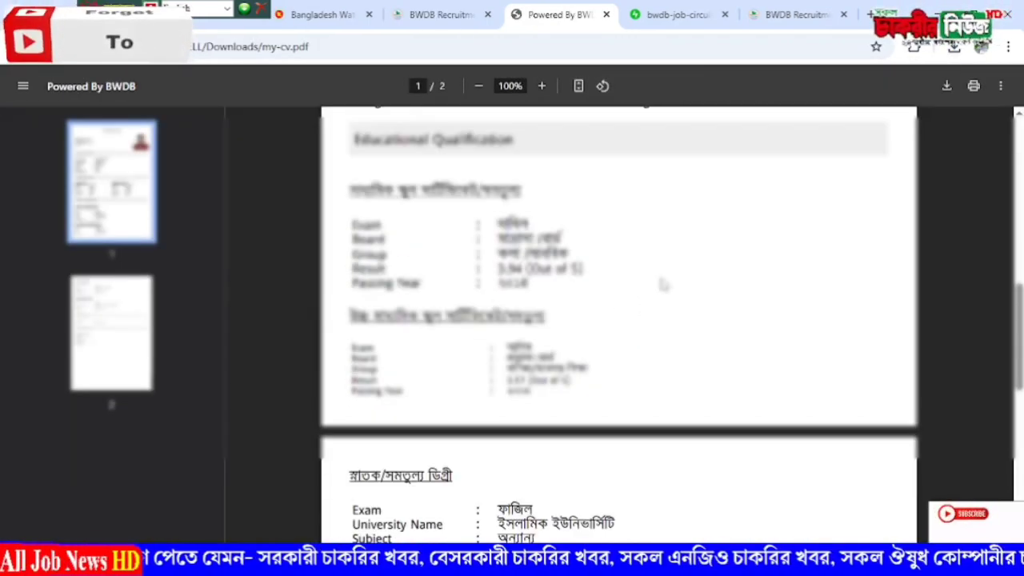
scroll(662, 285, up, 3)
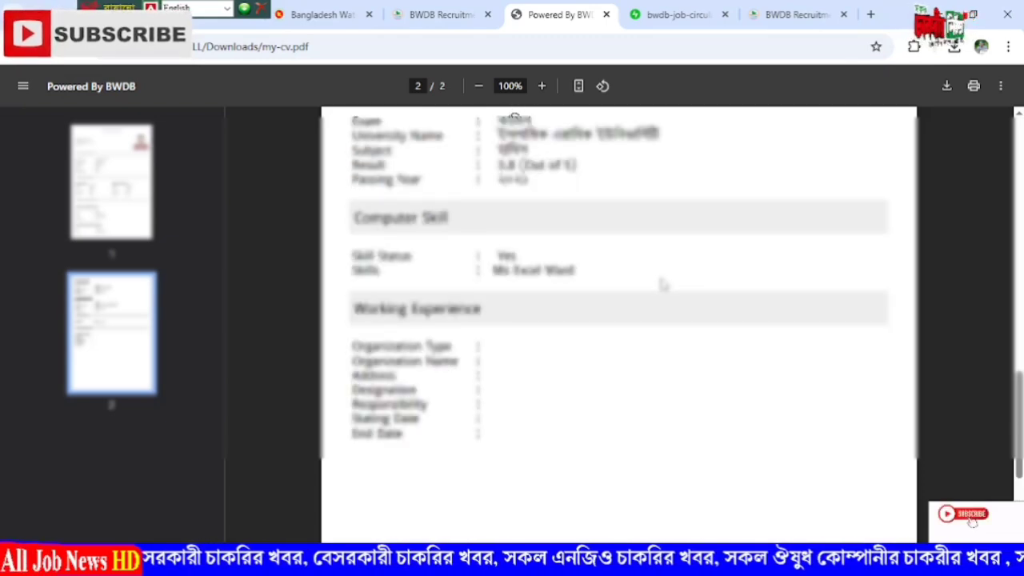
scroll(661, 284, down, 3)
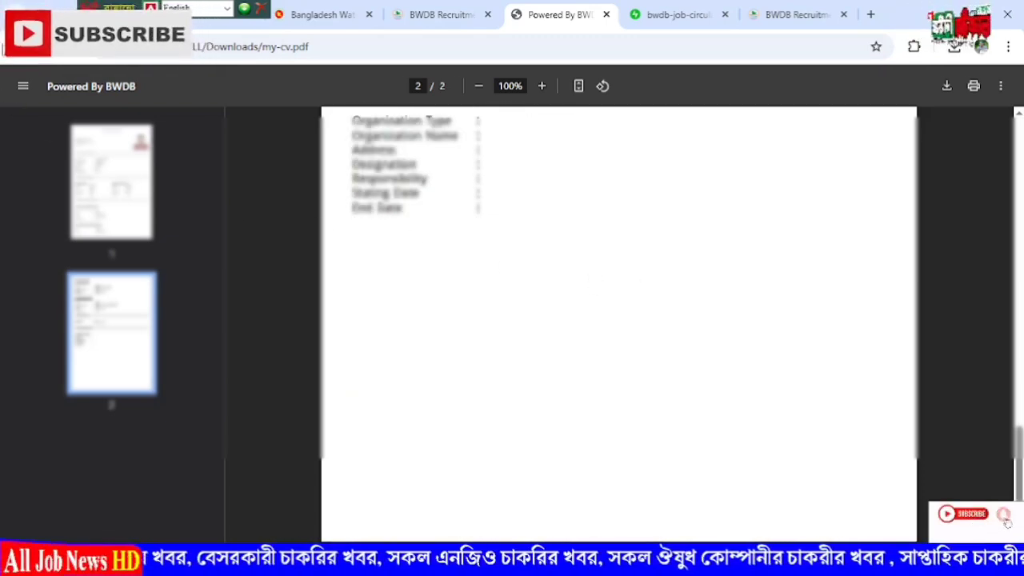
Return to the BWDB tab and bring up the member Dashboard job listings.
click(439, 12)
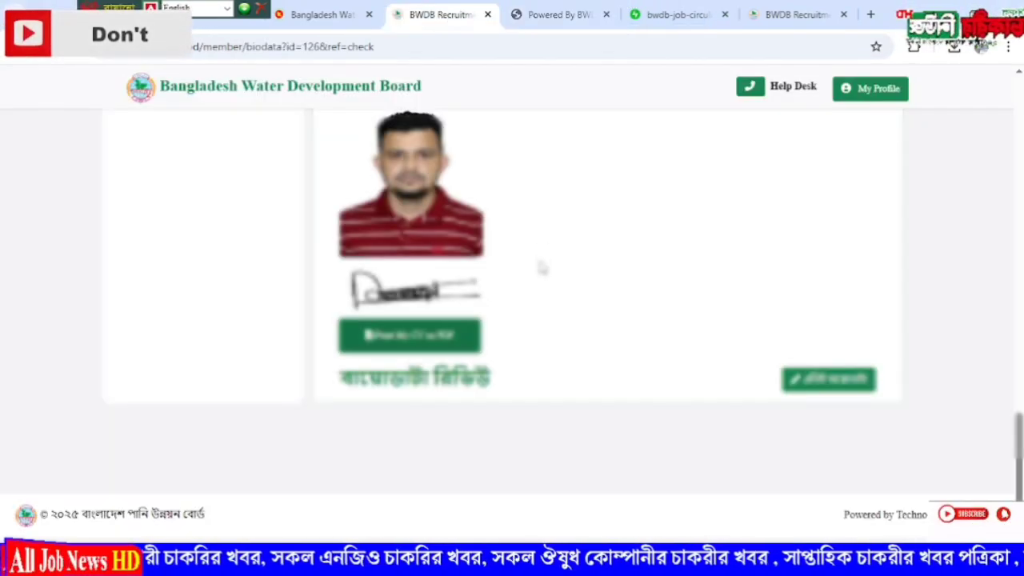
scroll(539, 267, up, 10)
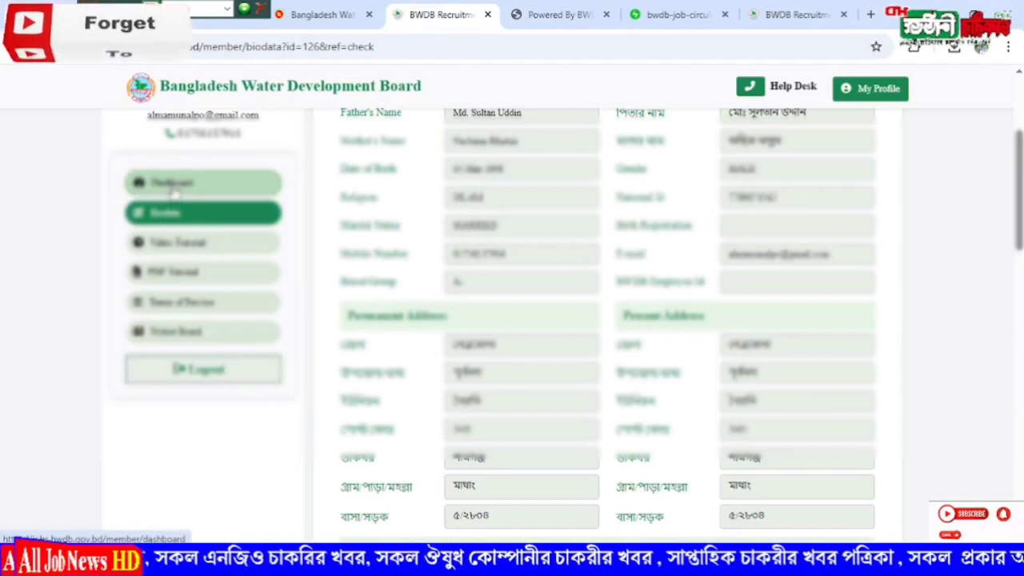
click(172, 184)
scroll(607, 272, down, 10)
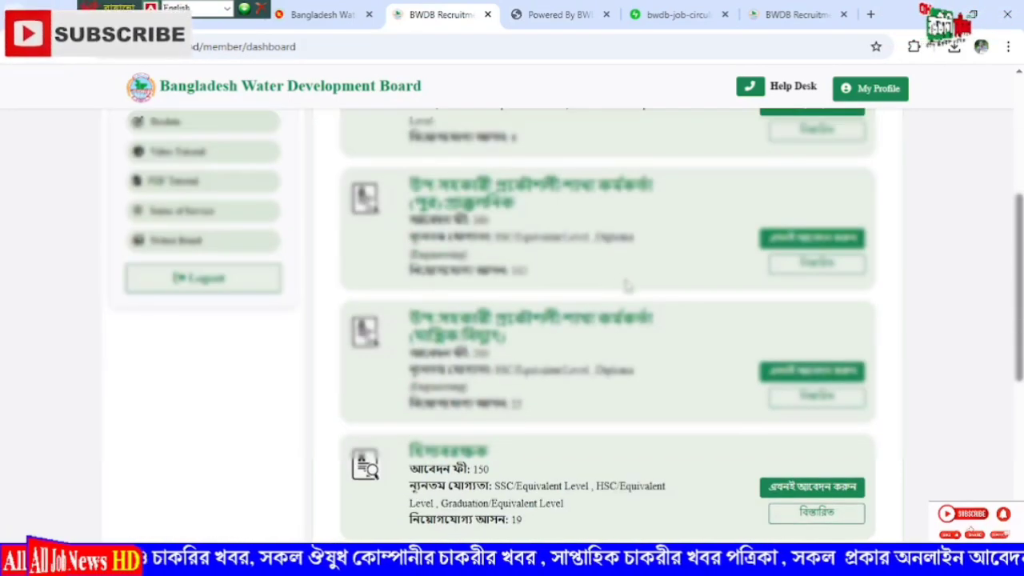
scroll(679, 355, up, 2)
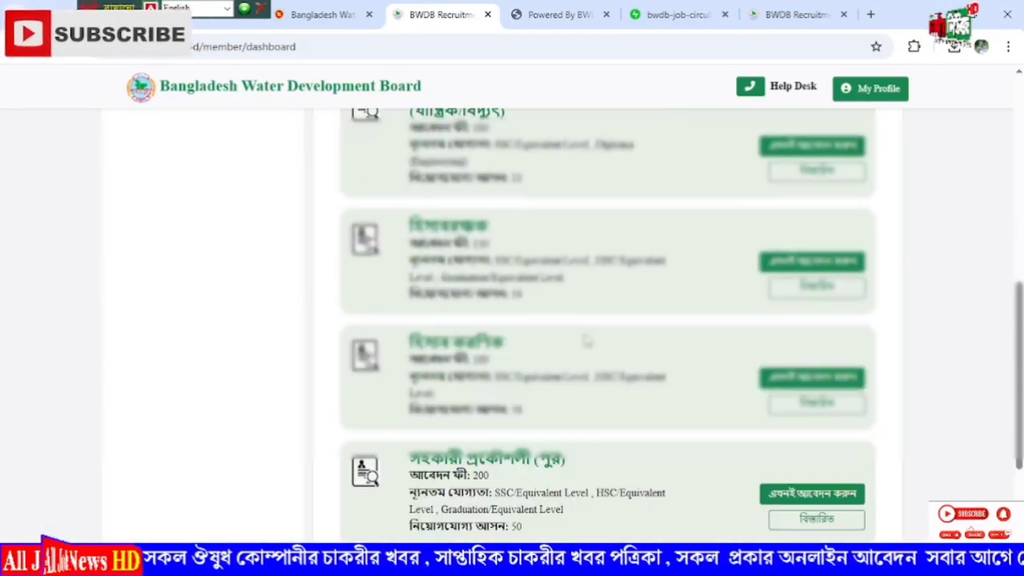
Apply to a job with the saved biodata and review the warning and biodata details.
click(812, 376)
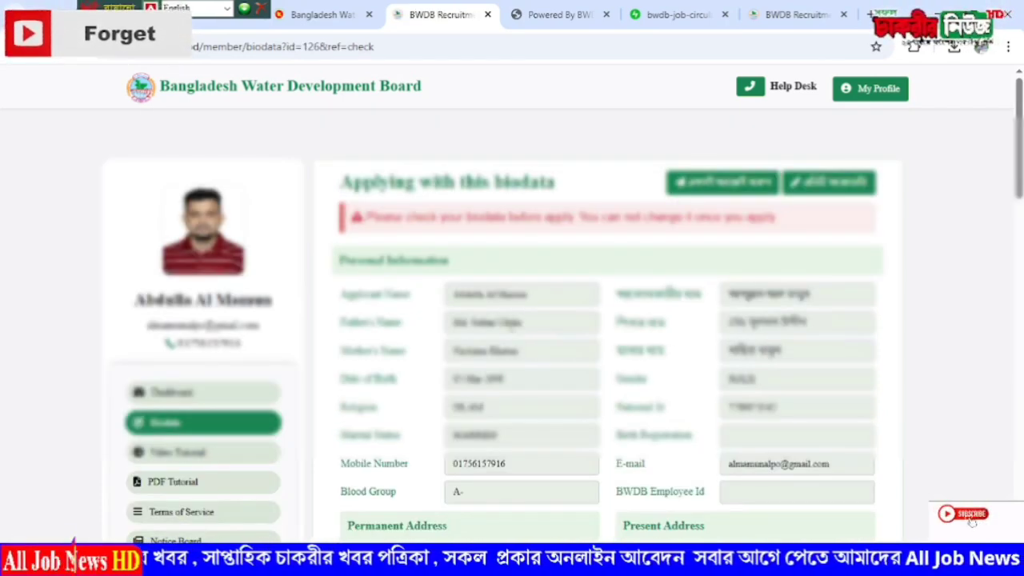
drag(366, 217, 781, 230)
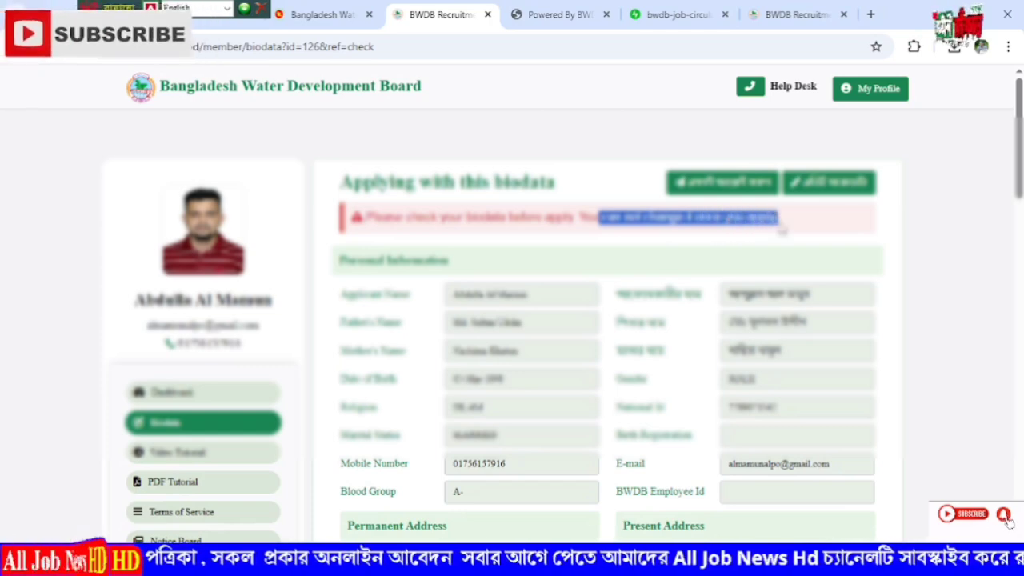
scroll(780, 230, down, 10)
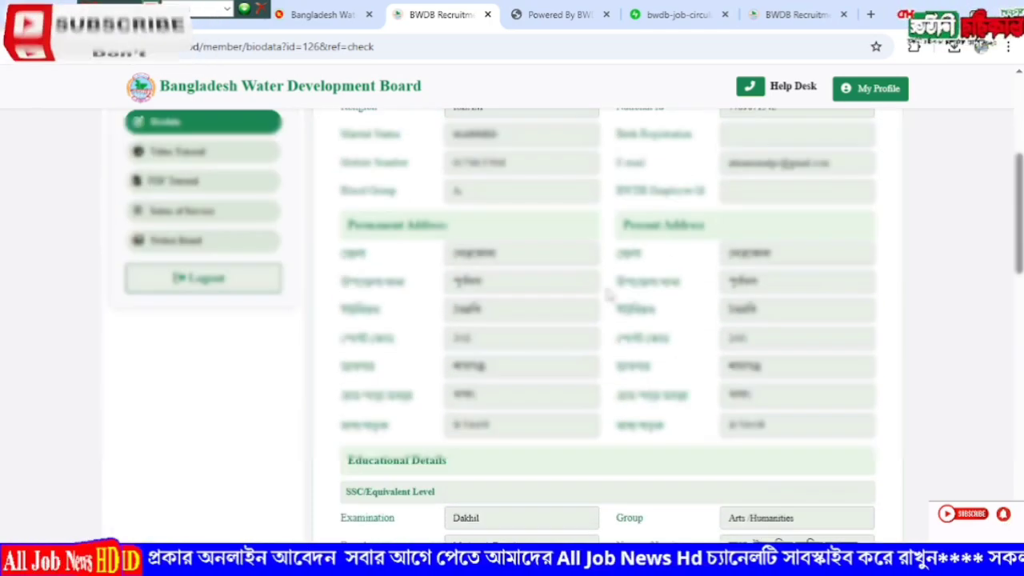
scroll(780, 252, down, 8)
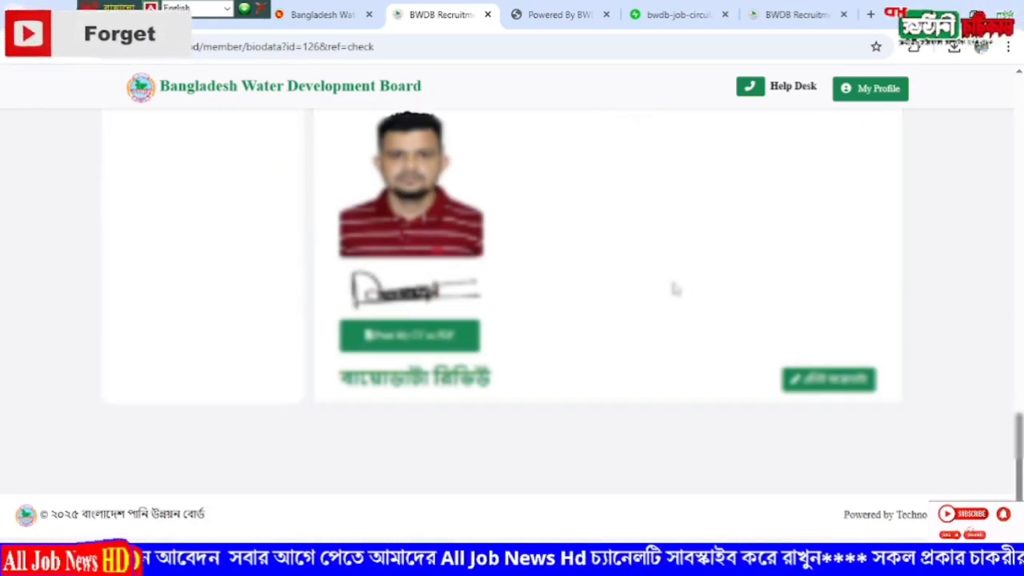
scroll(526, 348, up, 15)
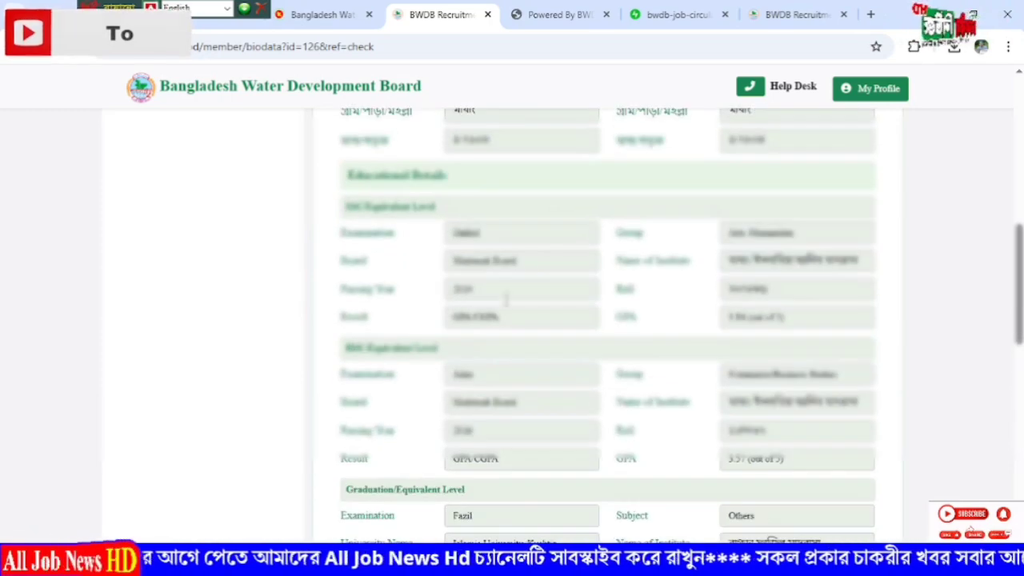
scroll(323, 265, up, 3)
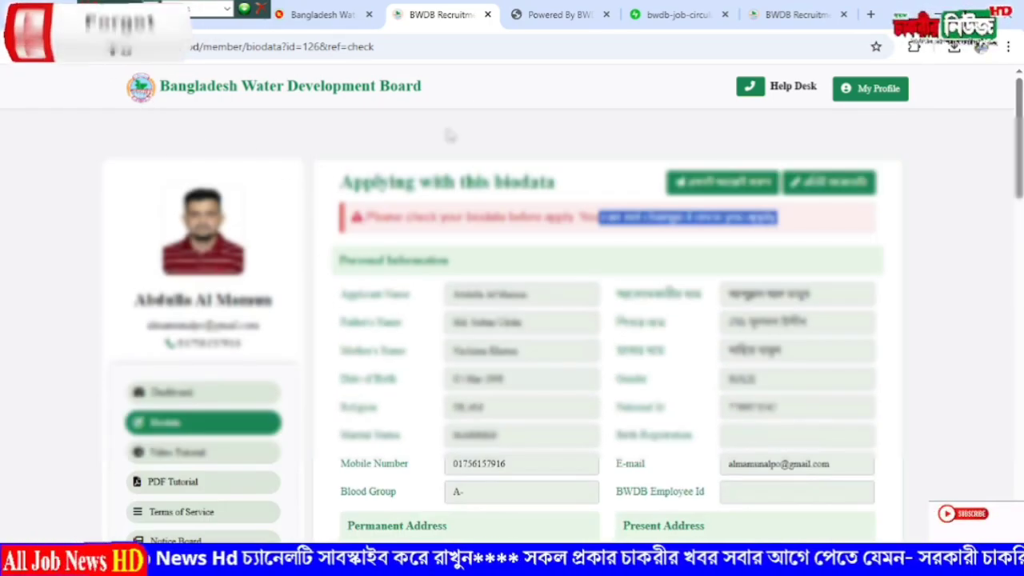
Submit the application and choose online payment for the 100 BDT fee.
click(732, 185)
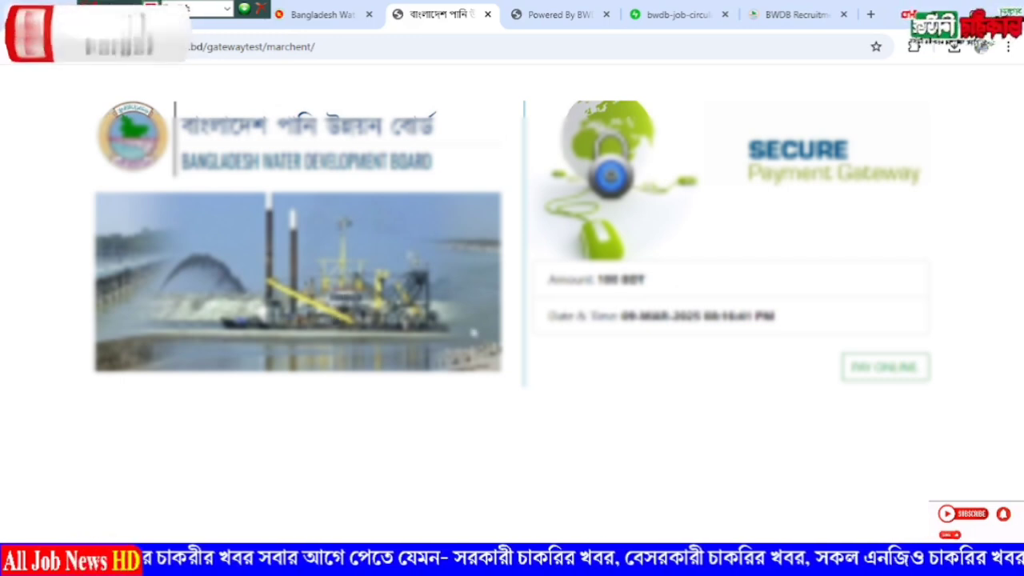
drag(543, 281, 648, 280)
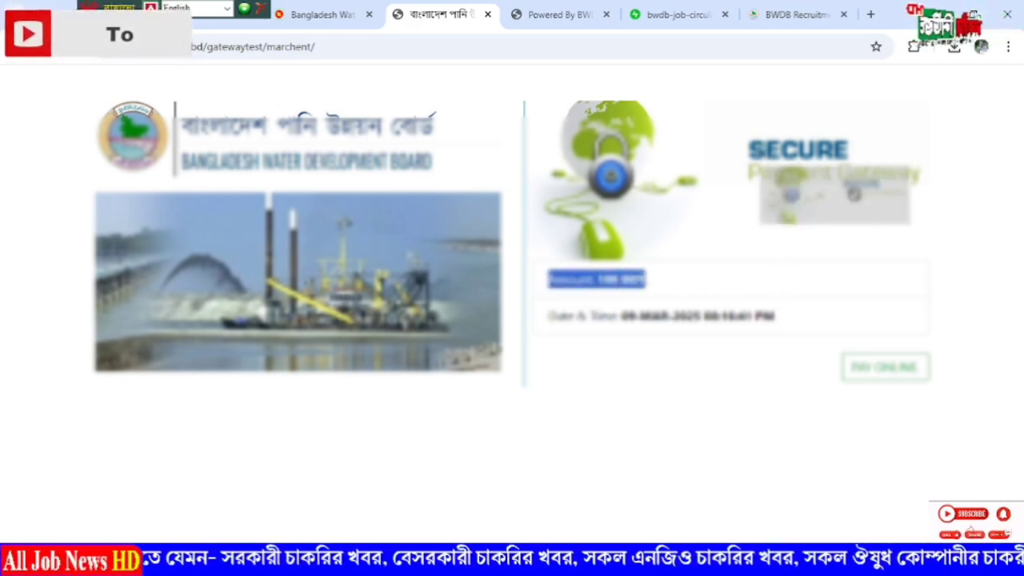
click(881, 372)
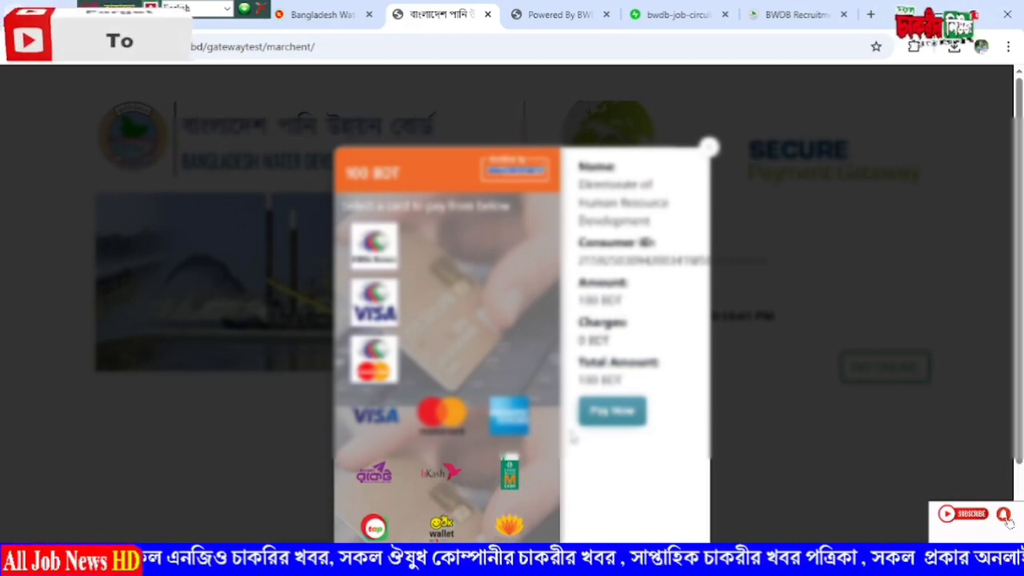
scroll(467, 485, down, 1)
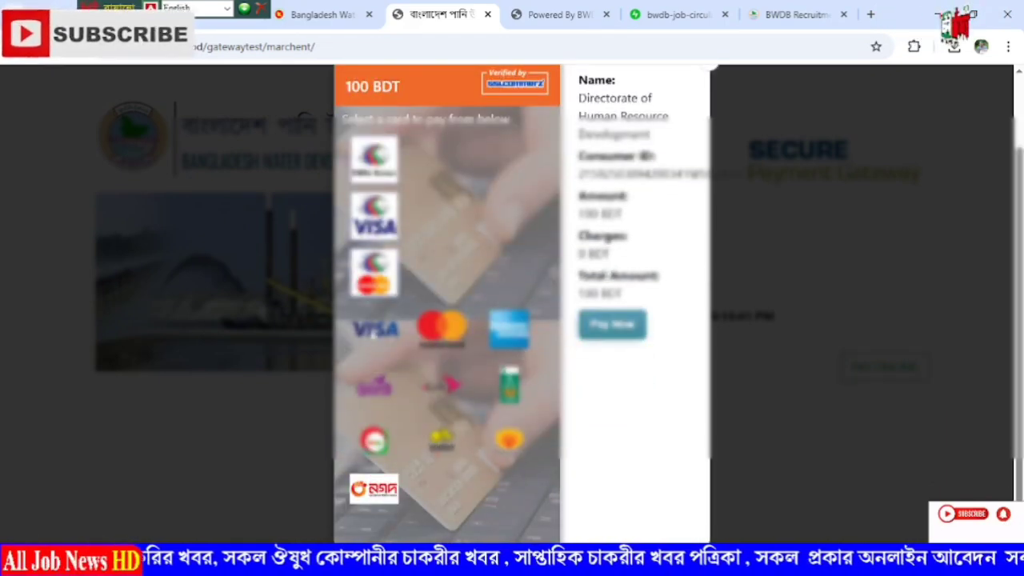
Pick Nagad among the payment methods and proceed to pay the fee.
click(376, 330)
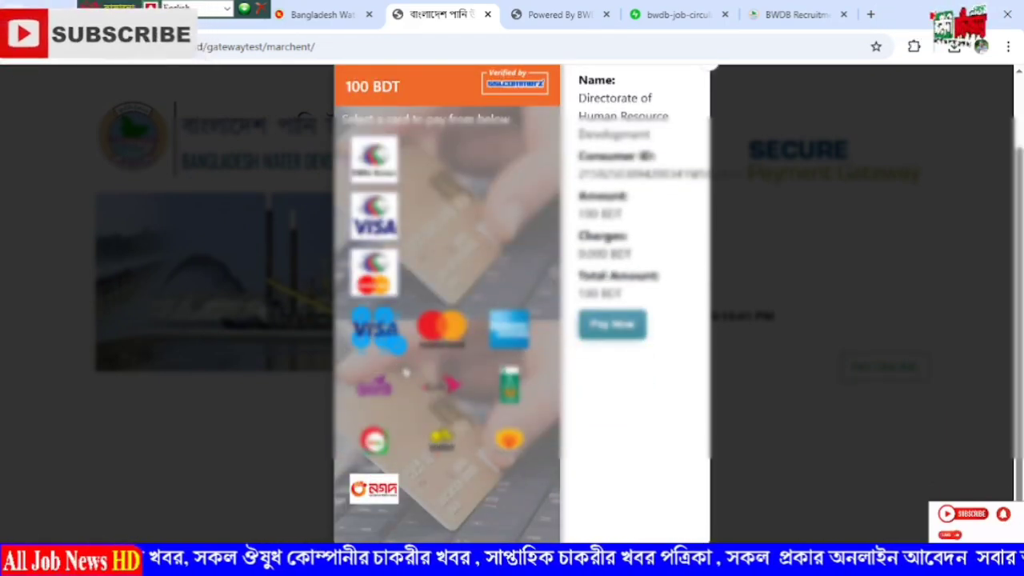
click(522, 336)
click(375, 391)
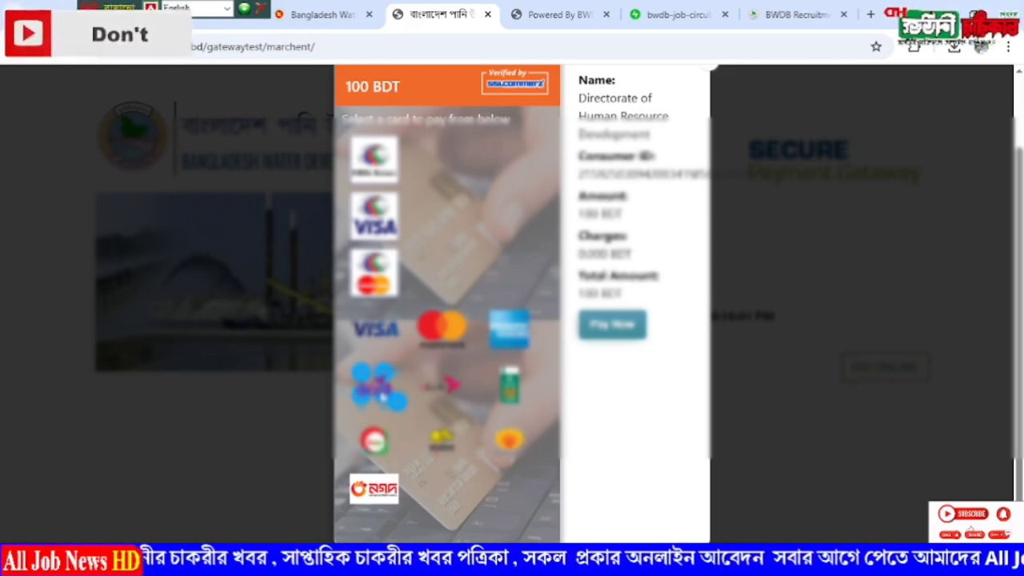
click(448, 385)
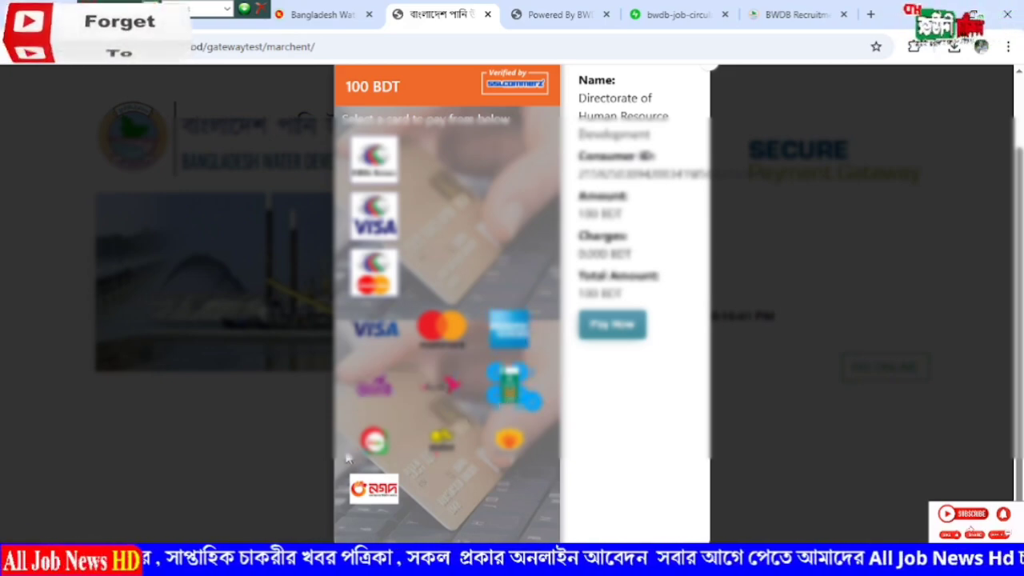
click(374, 440)
click(436, 450)
click(520, 448)
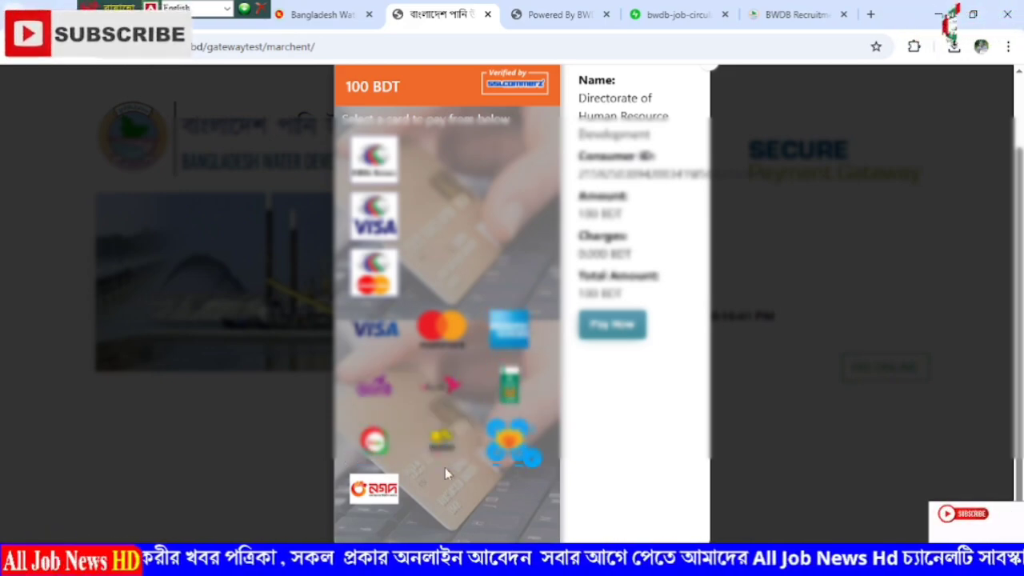
click(391, 490)
click(627, 328)
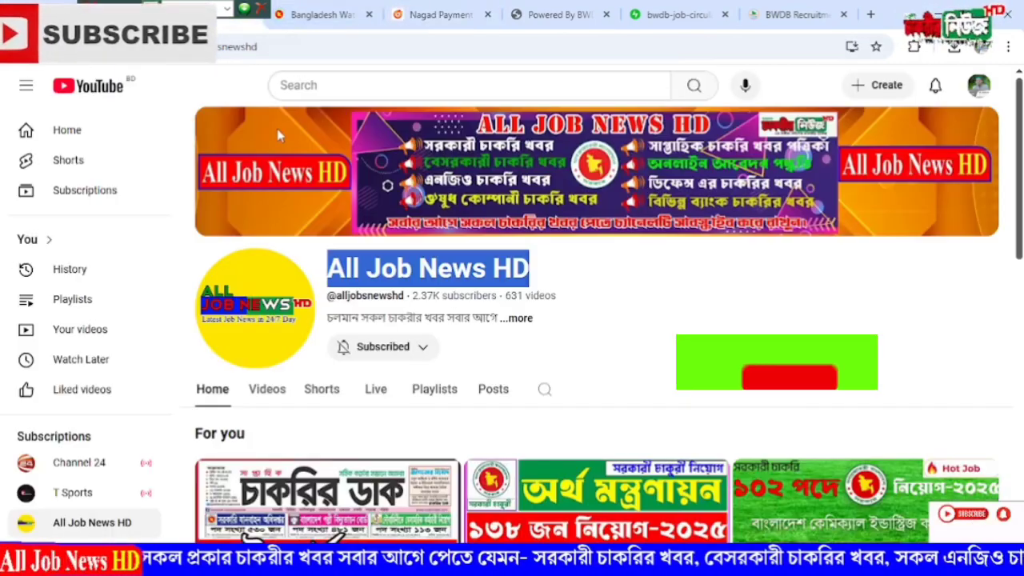
Highlight the All Job News HD channel name, then bring up OBS to stop recording.
drag(326, 280, 680, 280)
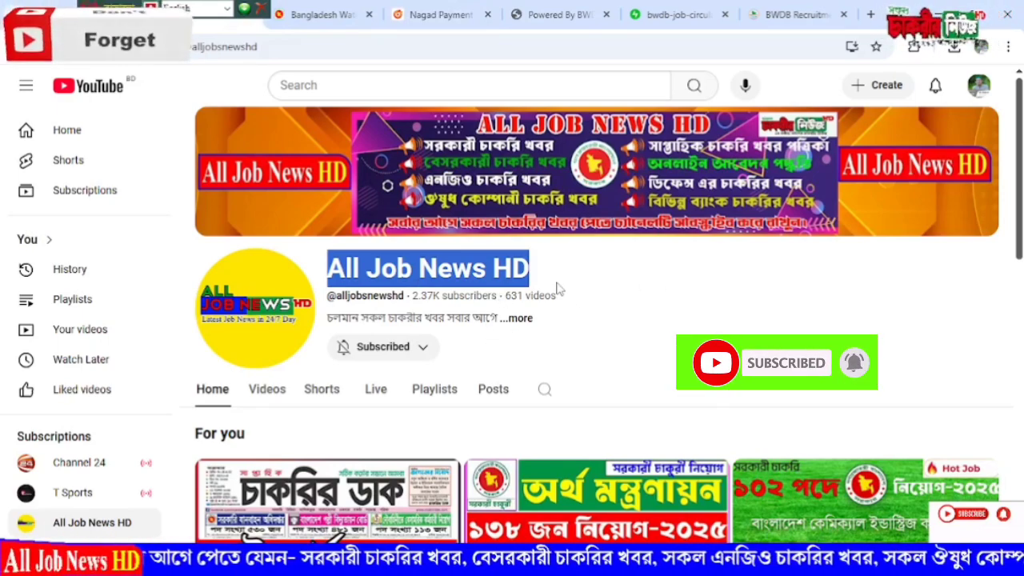
mouse_move(350, 564)
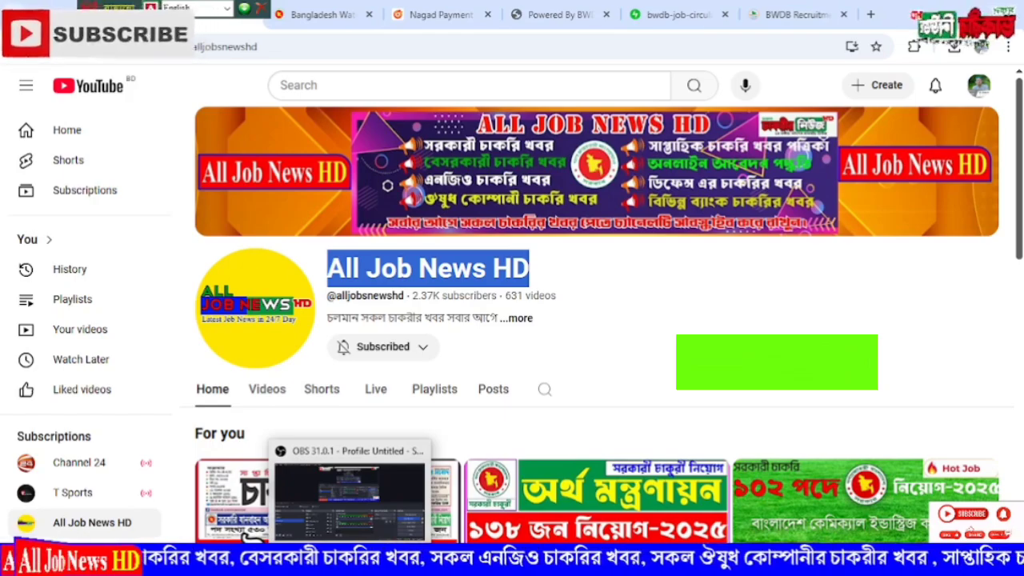
click(350, 496)
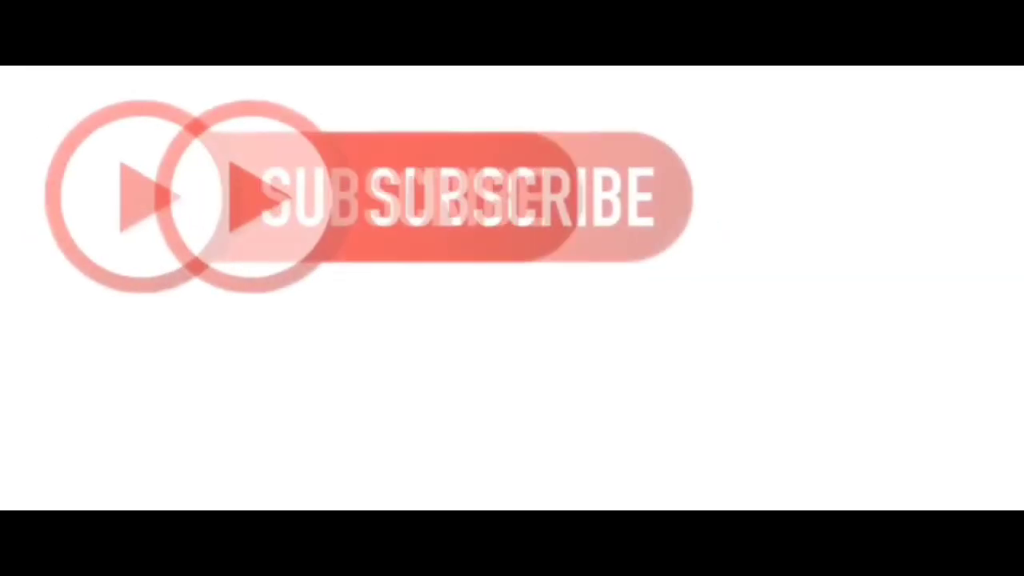